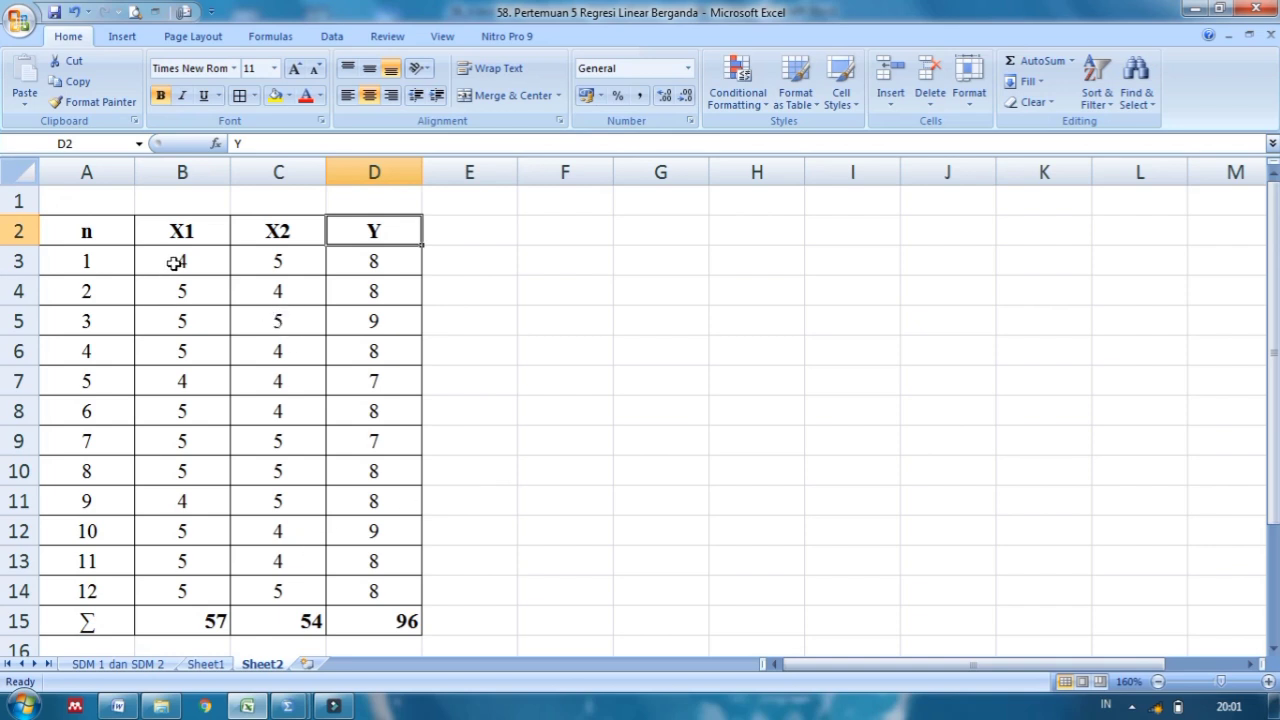
Step: Copy the X1, X2 and Y data values in cells B3:D14, without headers or totals
drag(175, 262, 383, 592)
right_click(379, 583)
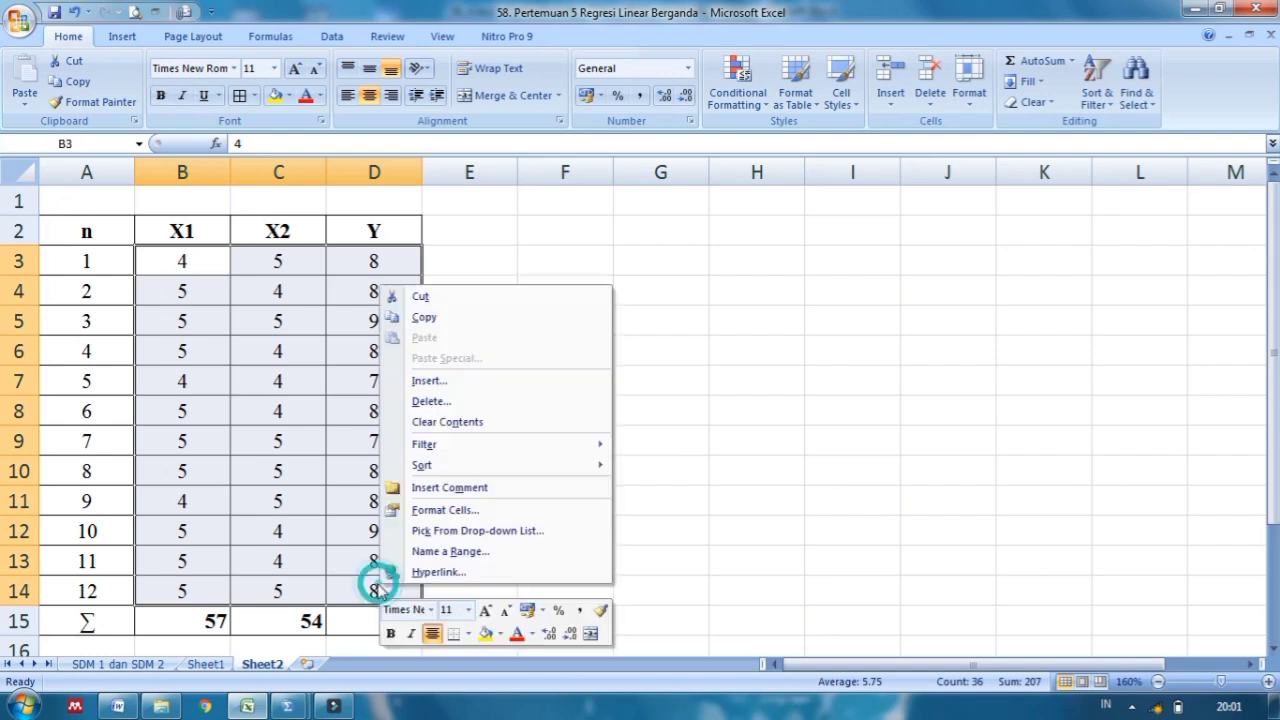
click(421, 318)
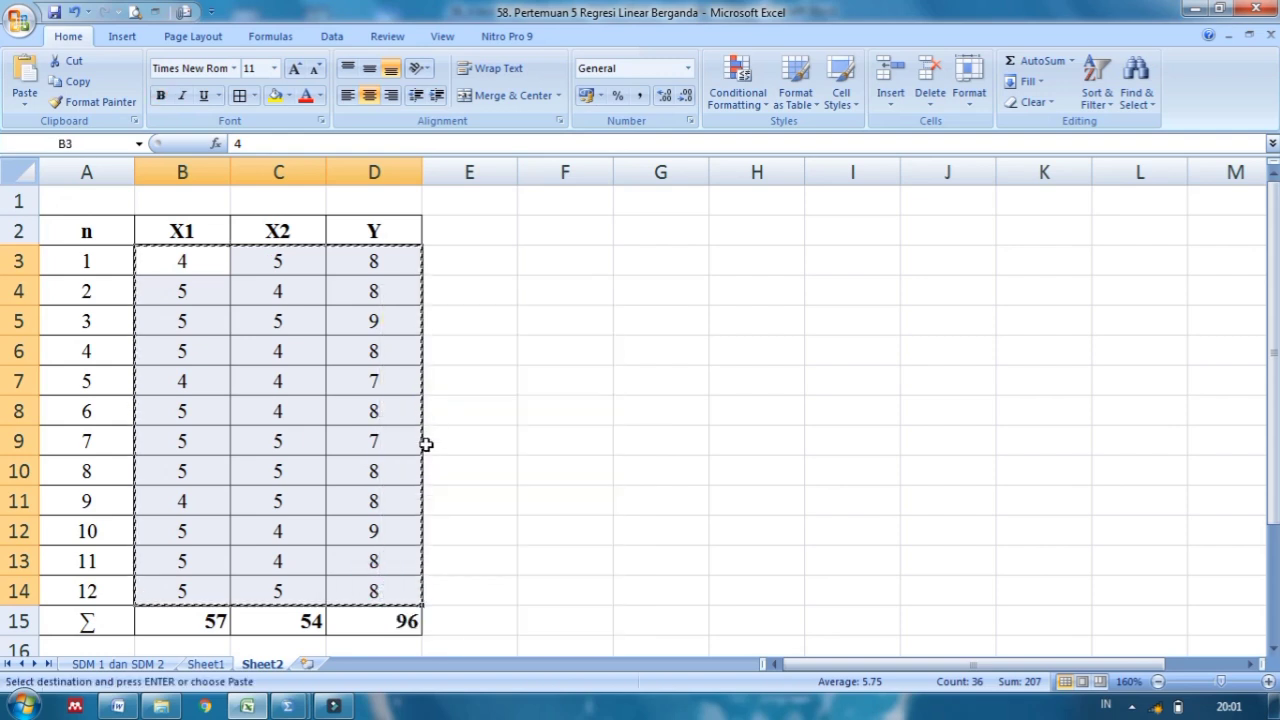
Step: Switch to the empty SPSS Data Editor and paste the copied values starting at row 1 of the first variable column
click(287, 706)
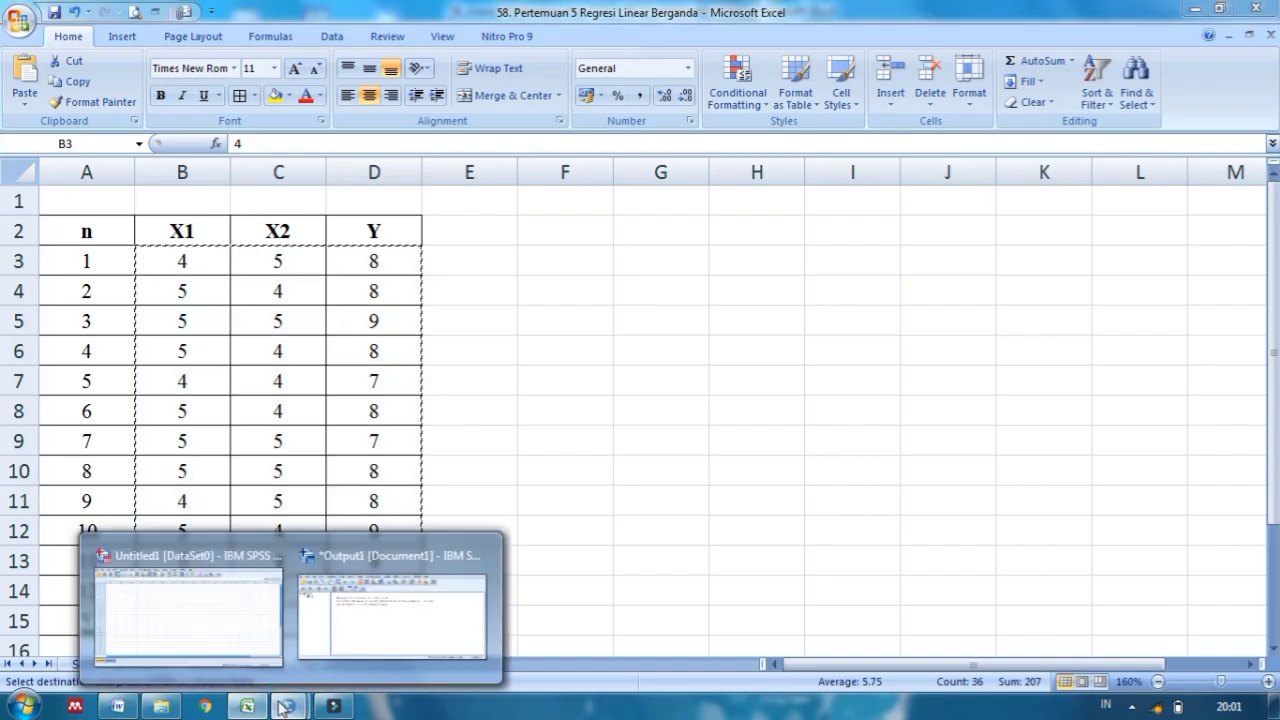
click(198, 632)
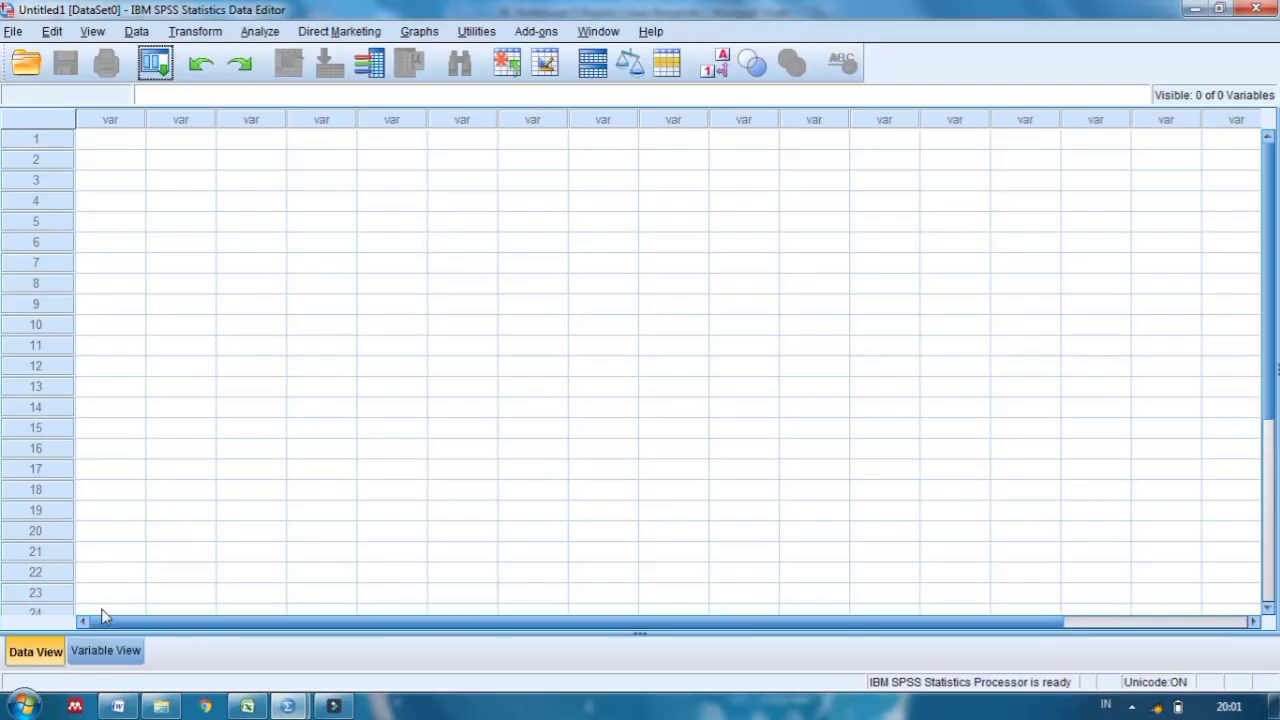
click(98, 148)
right_click(98, 146)
click(145, 205)
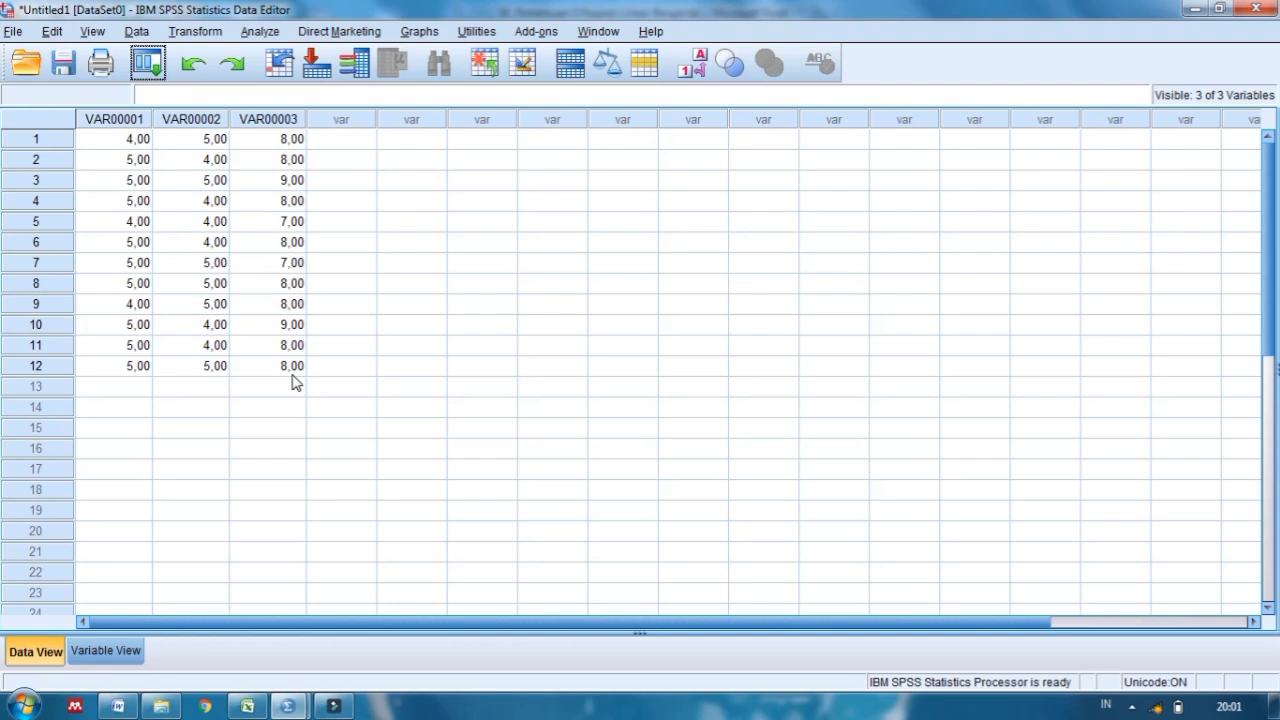
Step: Rename the three variables as X1, X2 and Y in the variable definitions
click(107, 651)
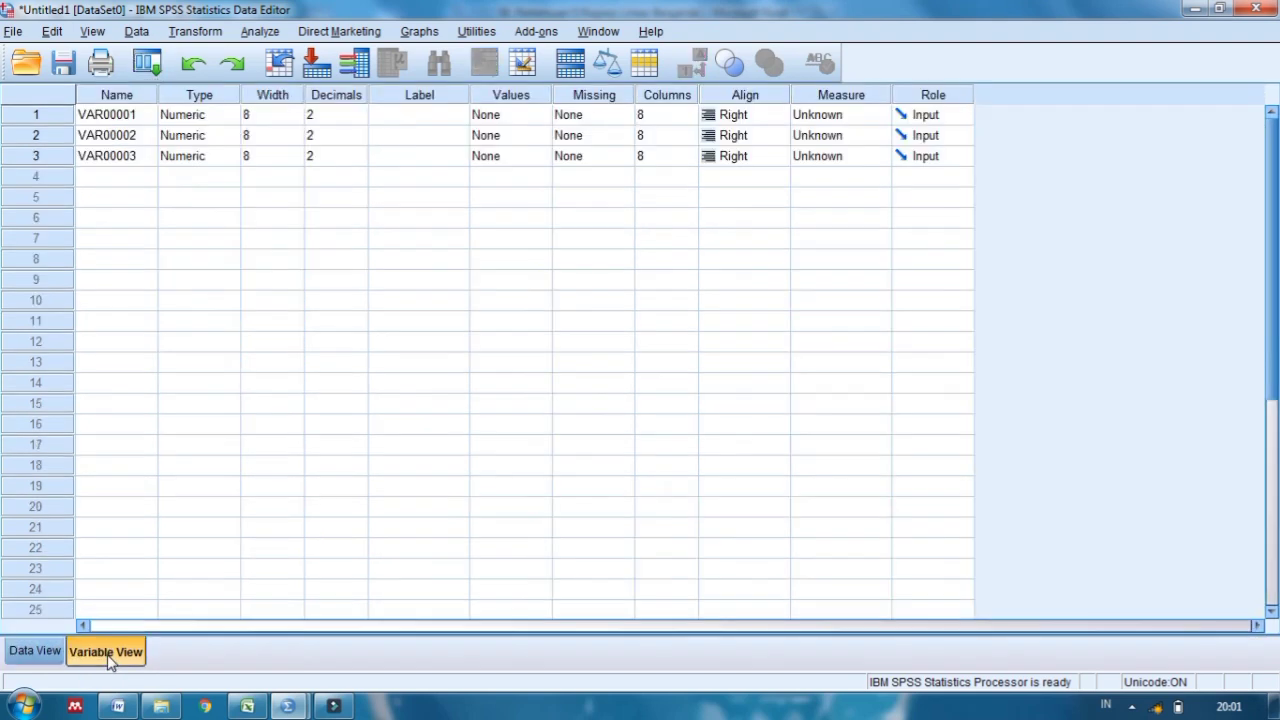
click(112, 116)
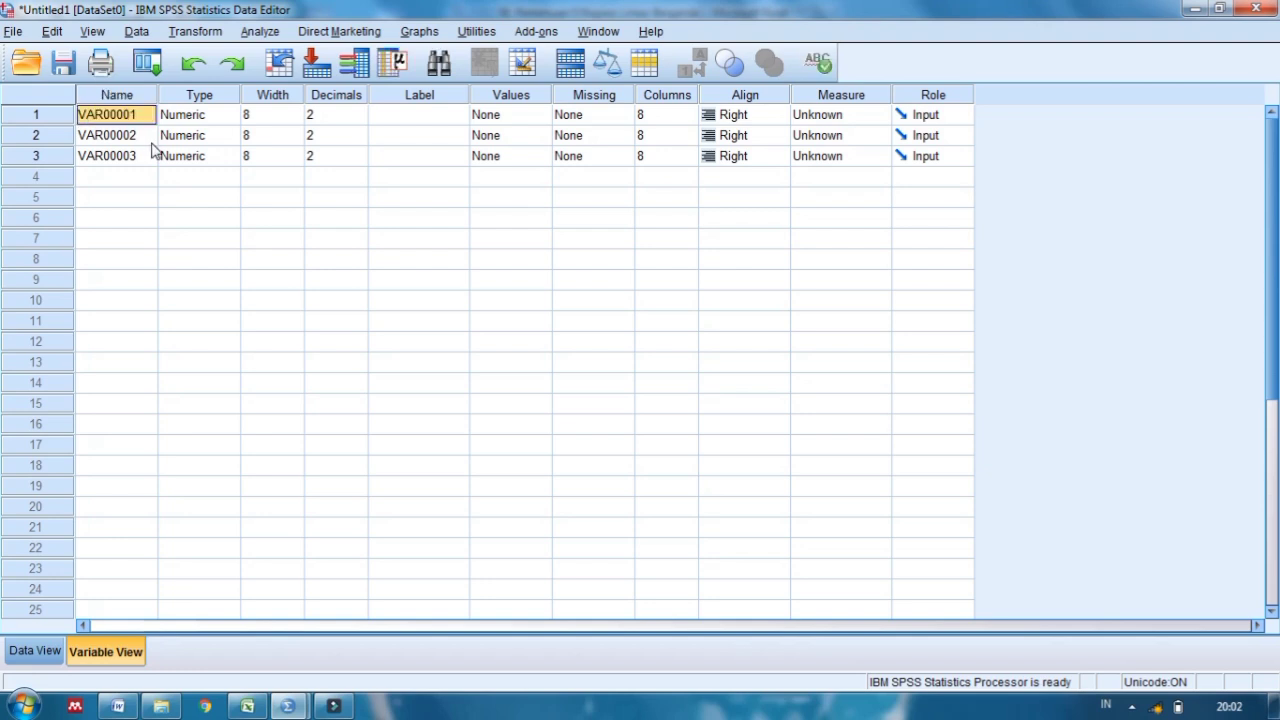
text(X1)
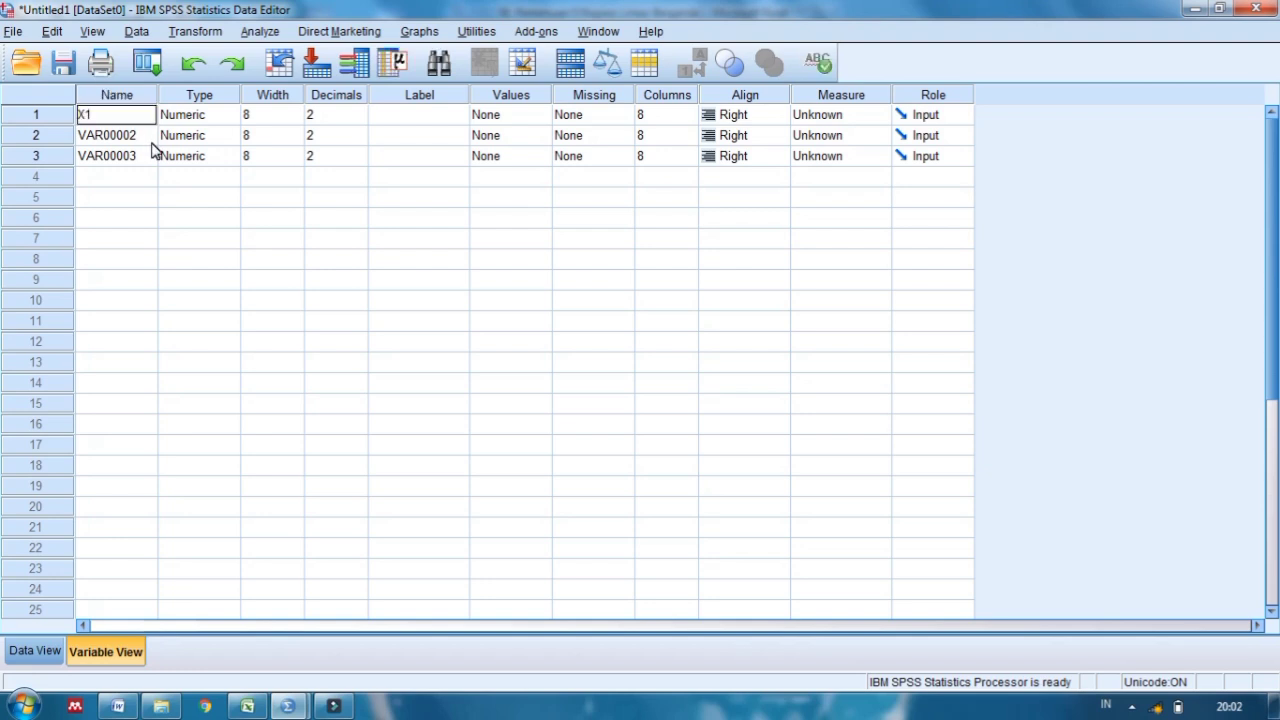
key(Return)
text(X2)
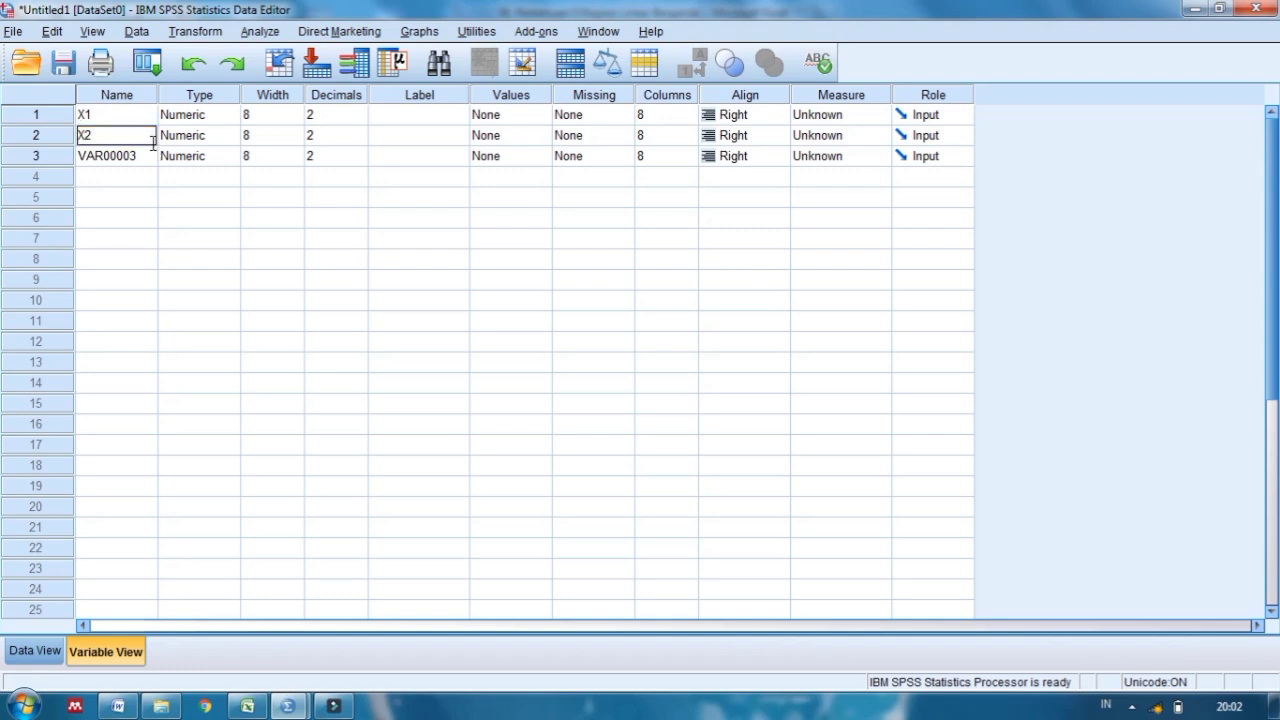
key(Return)
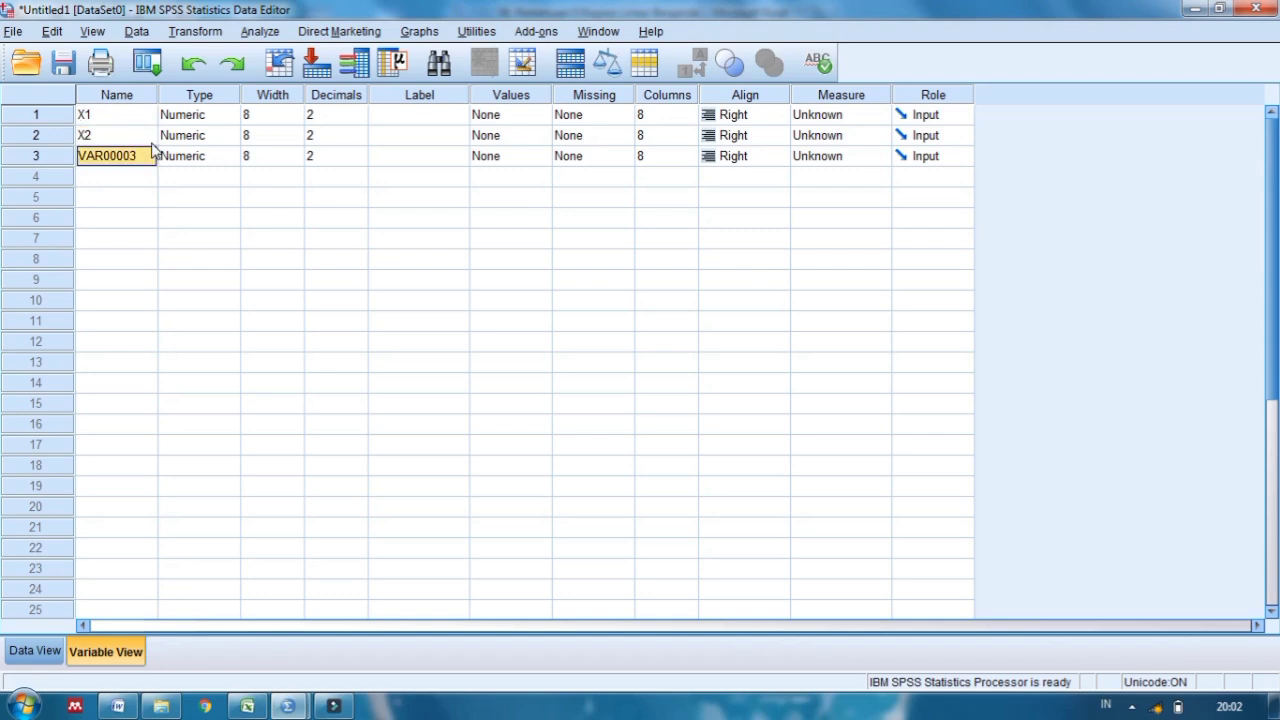
text(Y)
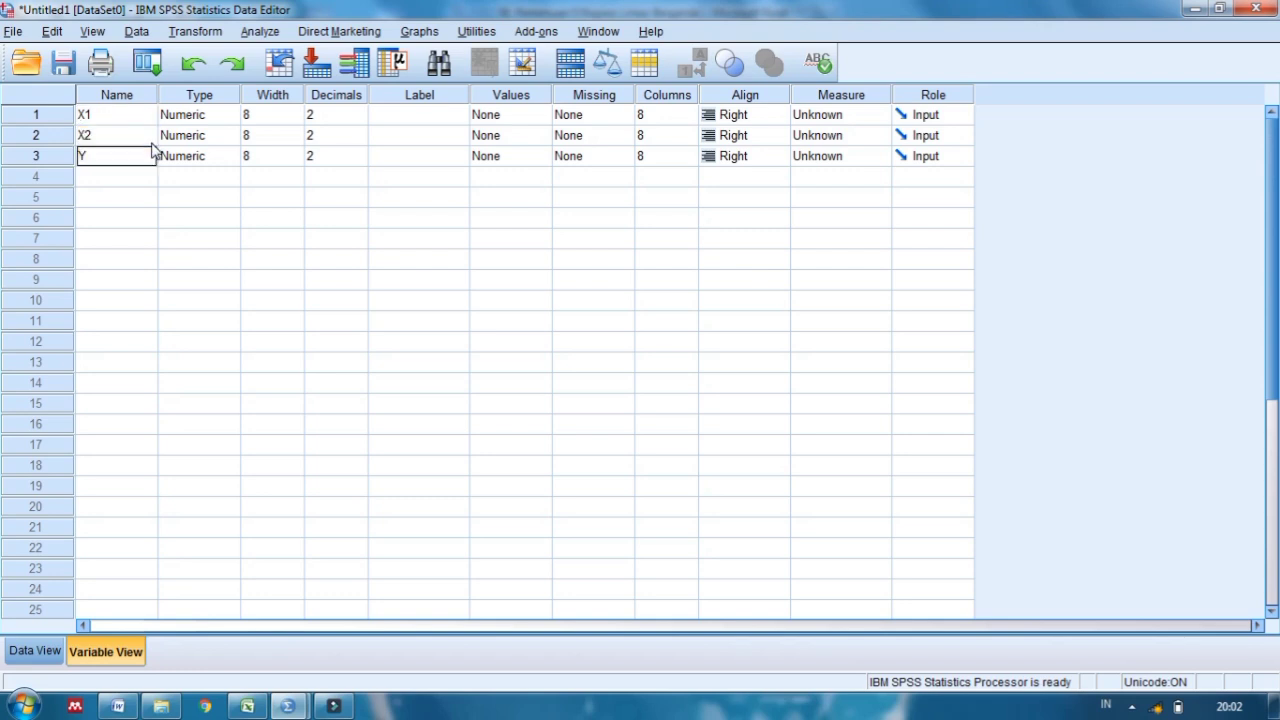
Step: Set the decimals of X1, X2 and Y to 0
click(338, 116)
click(359, 119)
click(359, 119)
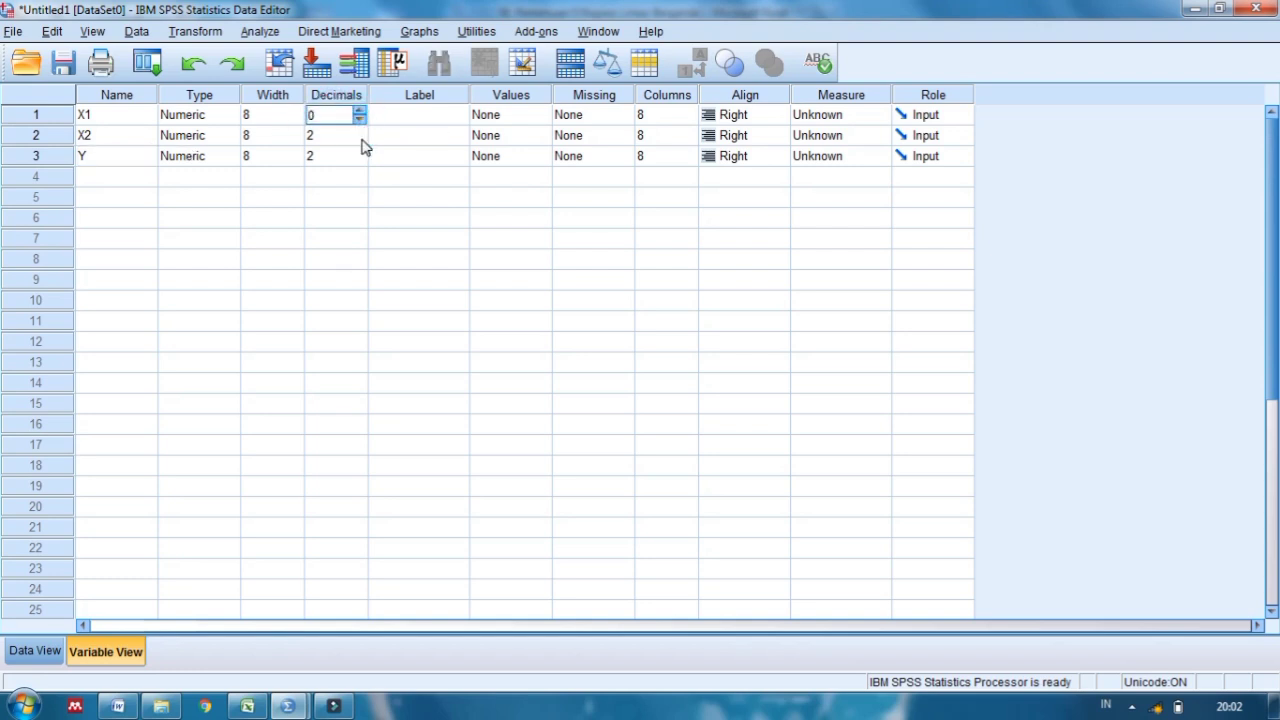
click(335, 135)
click(359, 139)
click(359, 139)
click(355, 157)
click(359, 161)
click(359, 161)
Step: Widen the Label column and label X1 as Kepuasan Kerja, X2 as Kinerja and Y as Komitmen Organisasional
click(401, 114)
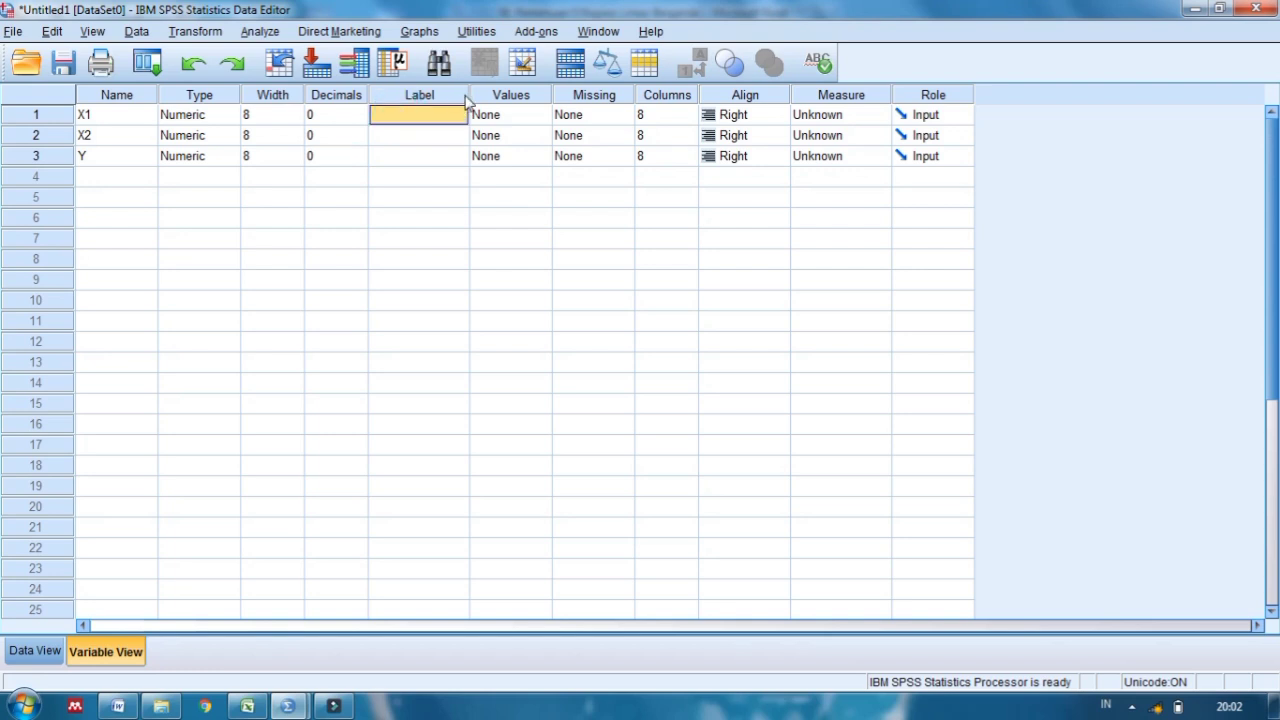
drag(473, 94, 474, 94)
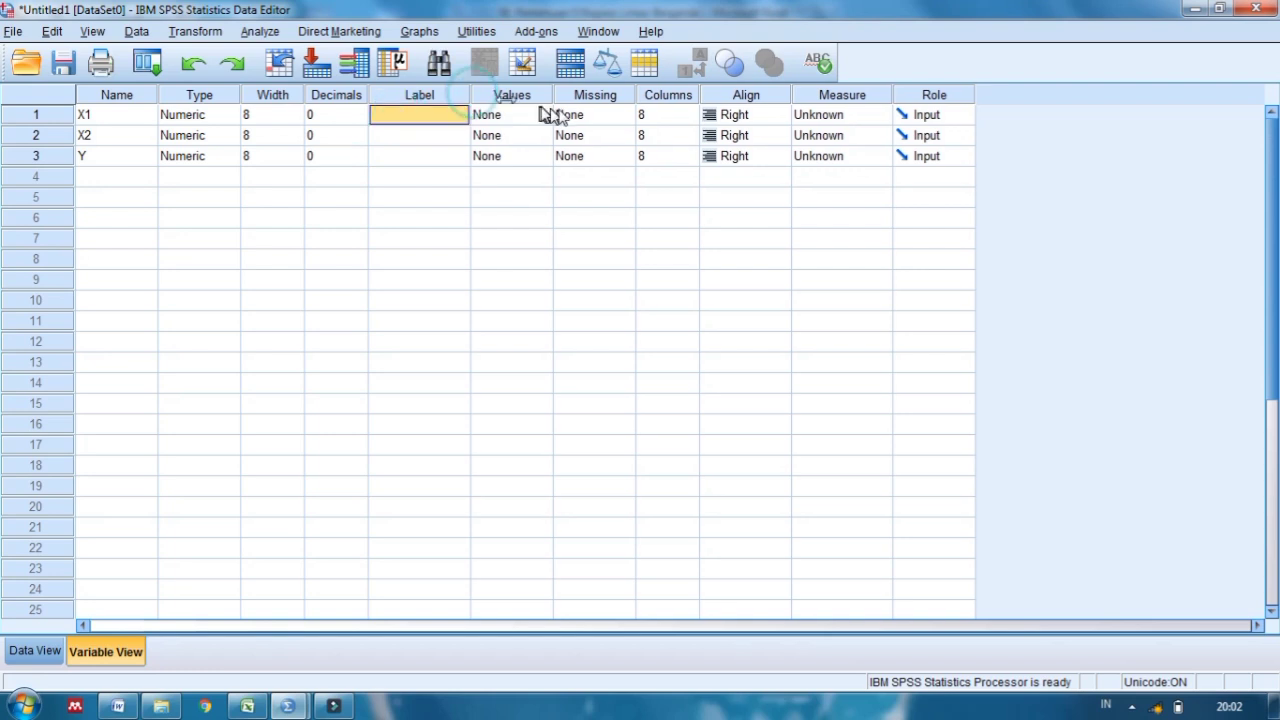
drag(548, 112, 555, 112)
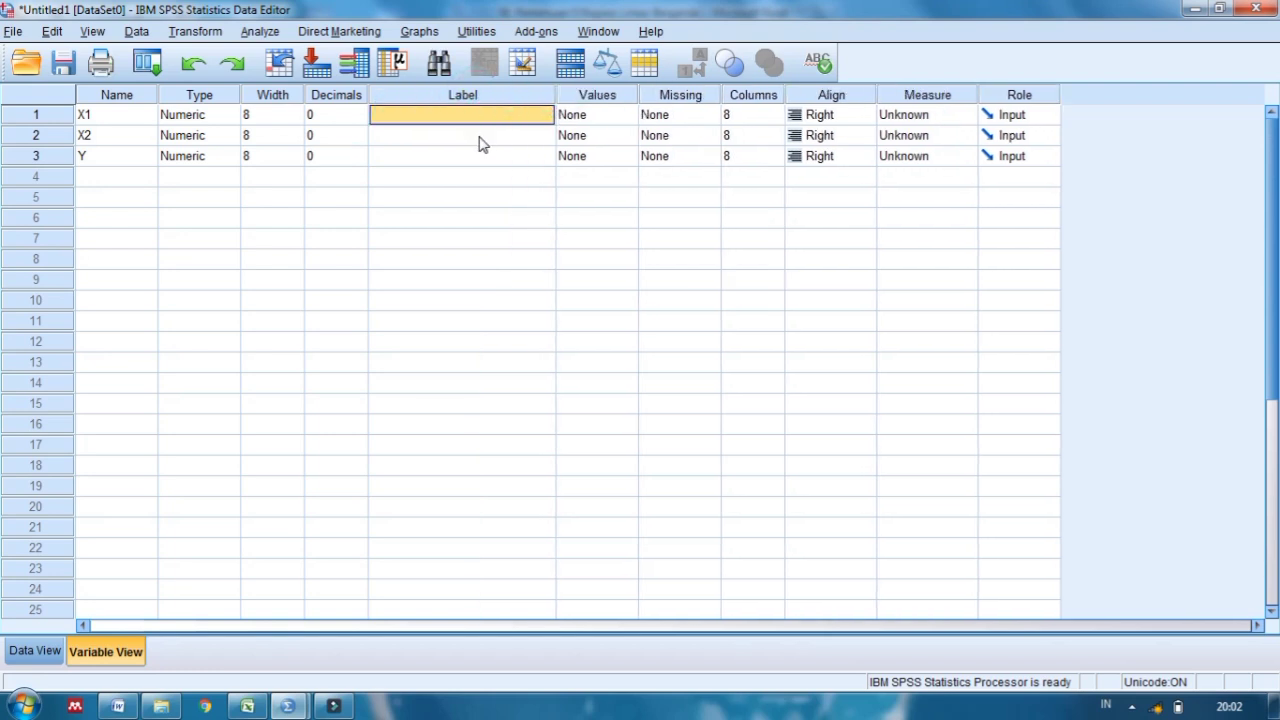
text(K)
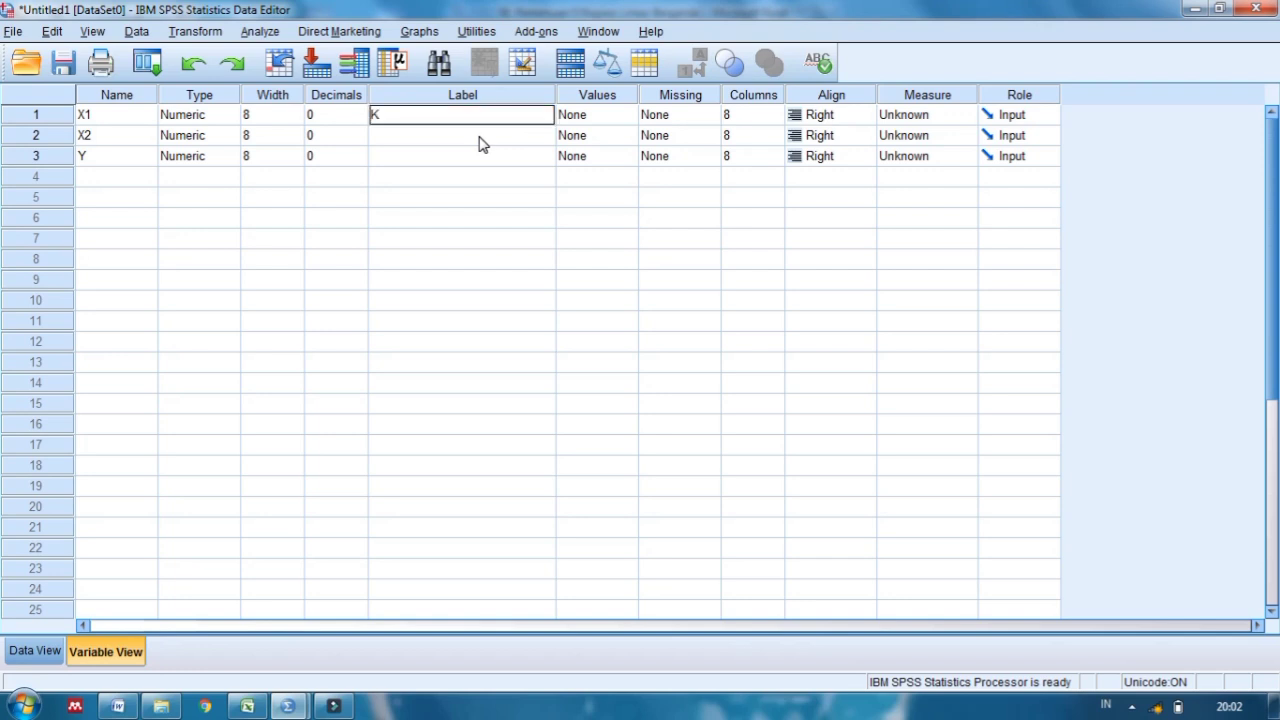
text(epuasan Kerja)
key(Return)
text(Kinerja)
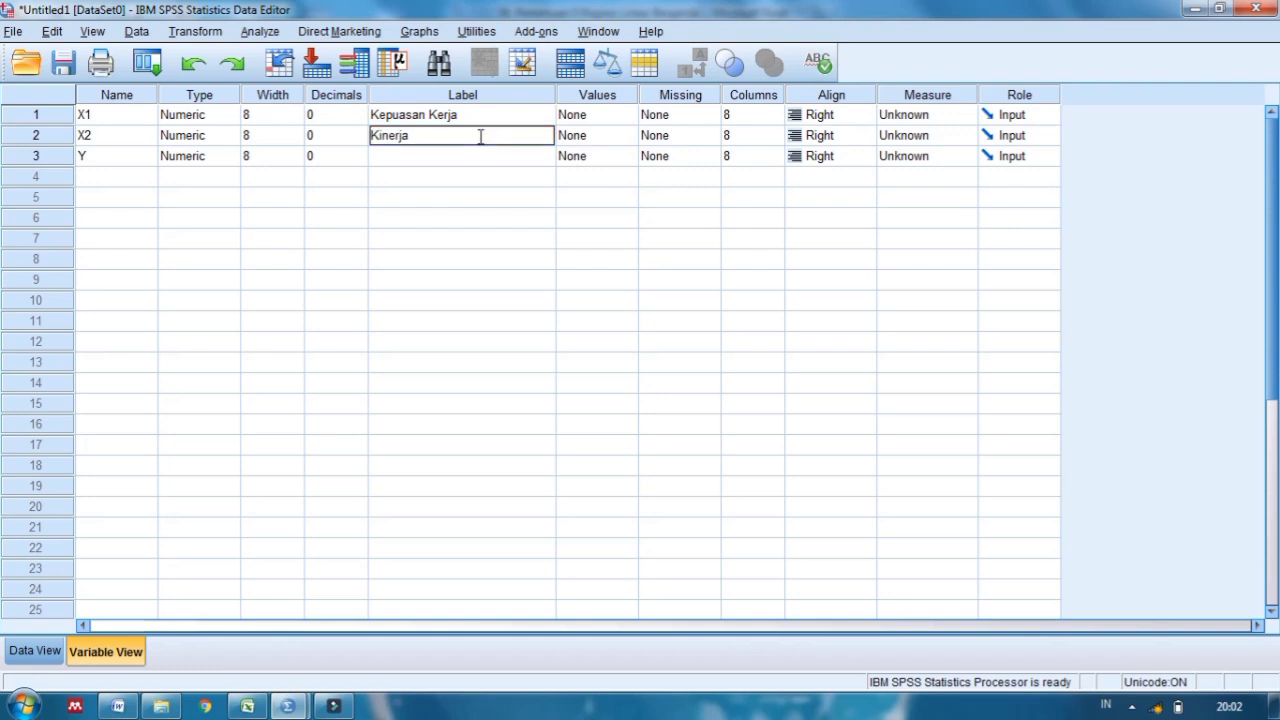
key(Return)
text(K)
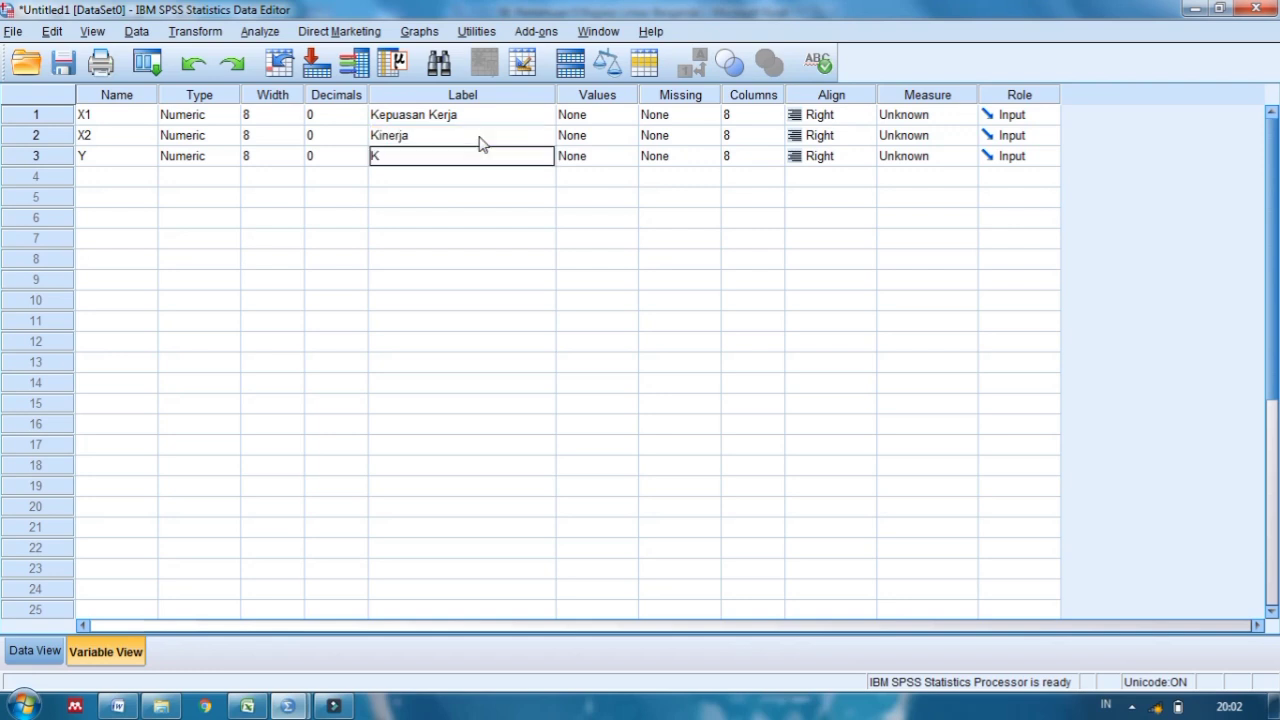
text(omitmen Organisasional)
key(Return)
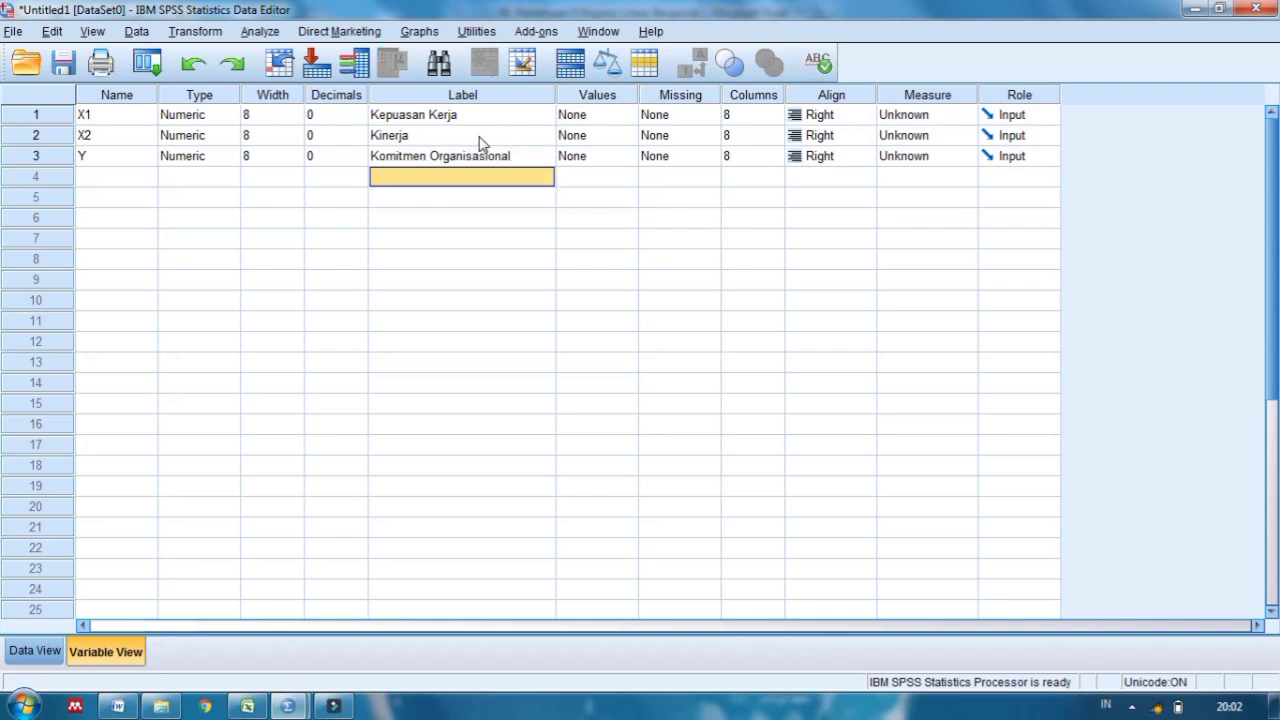
Step: Set up a linear regression with Kepuasan Kerja [X1] and Kinerja [X2] as independents and Komitmen Organisasional [Y] as the dependent
click(40, 653)
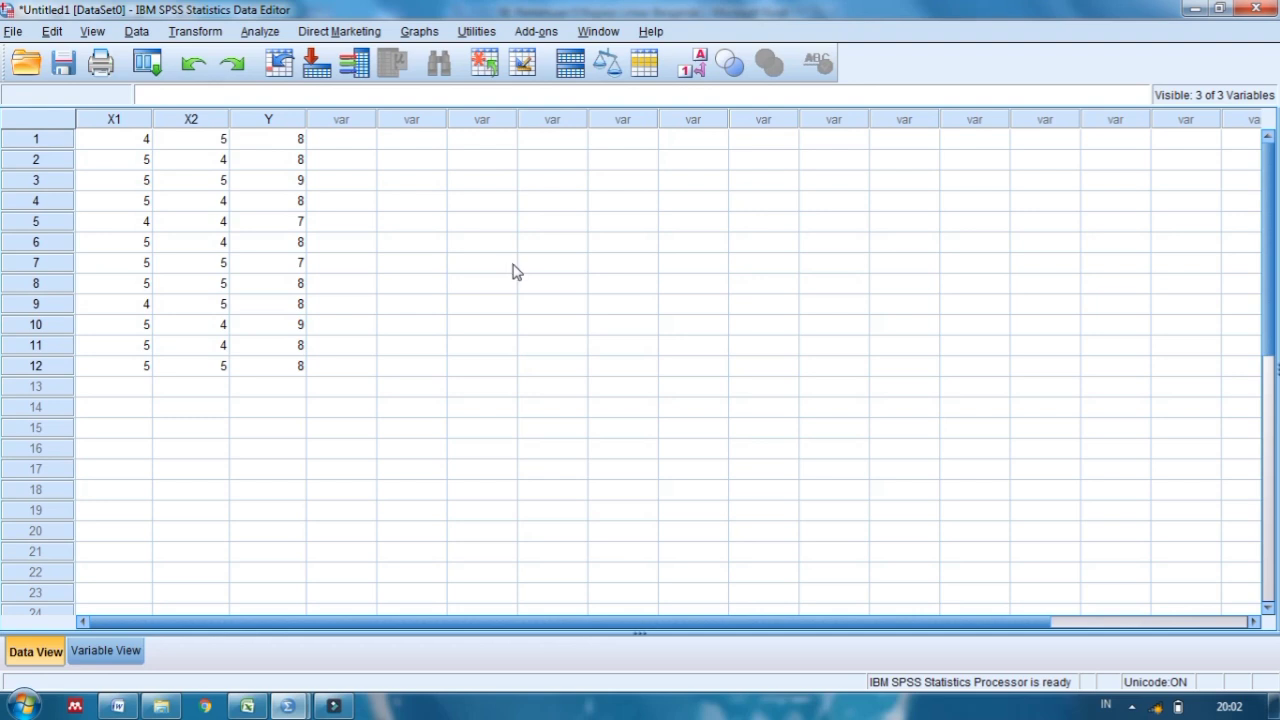
click(261, 32)
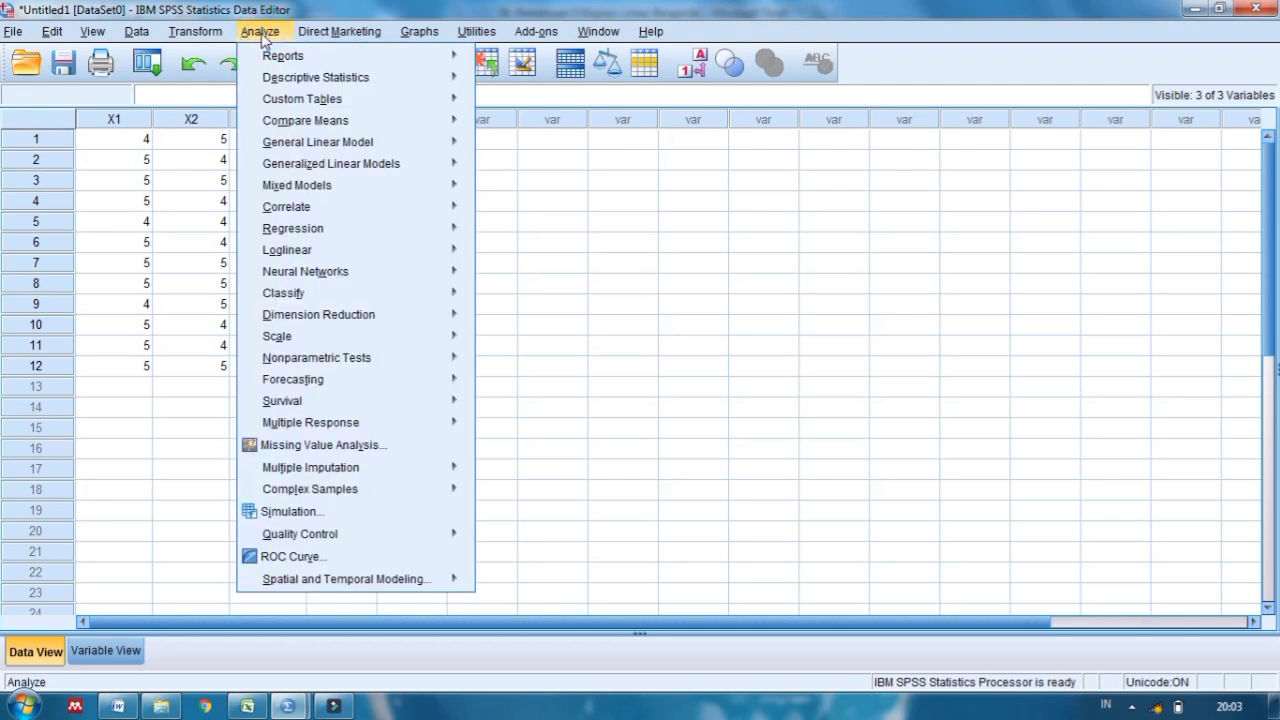
mouse_move(400, 238)
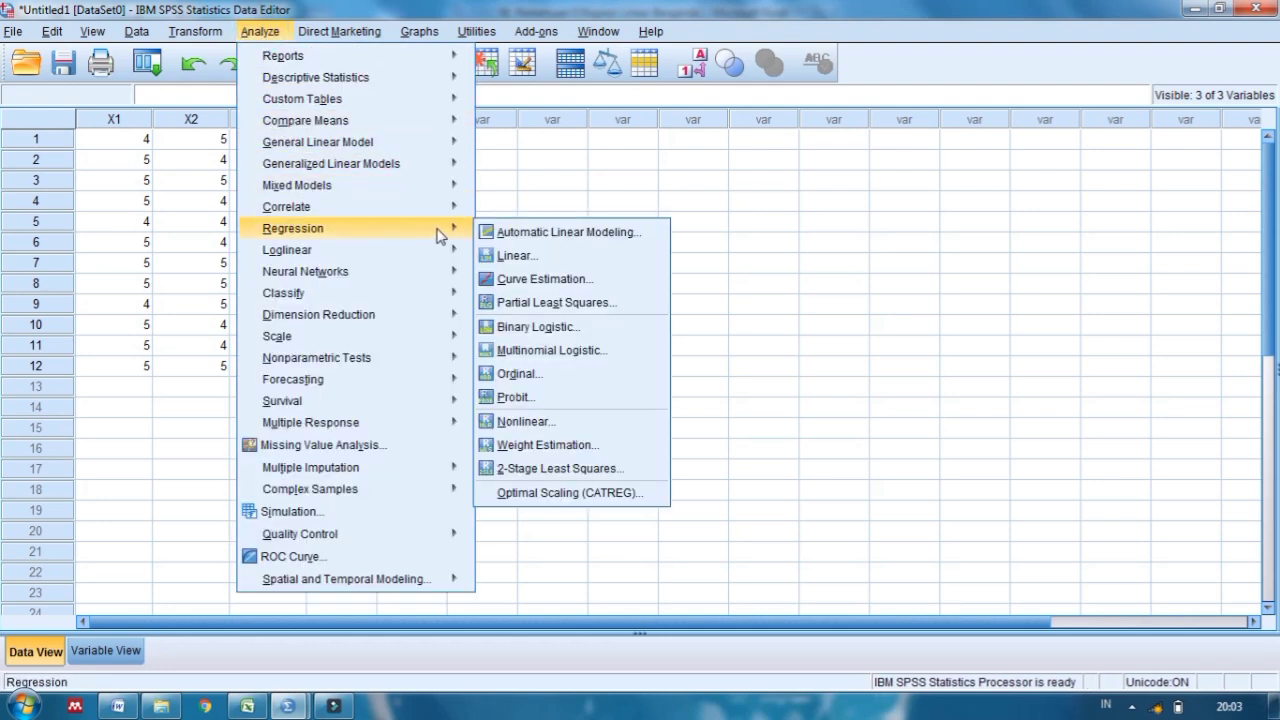
click(510, 255)
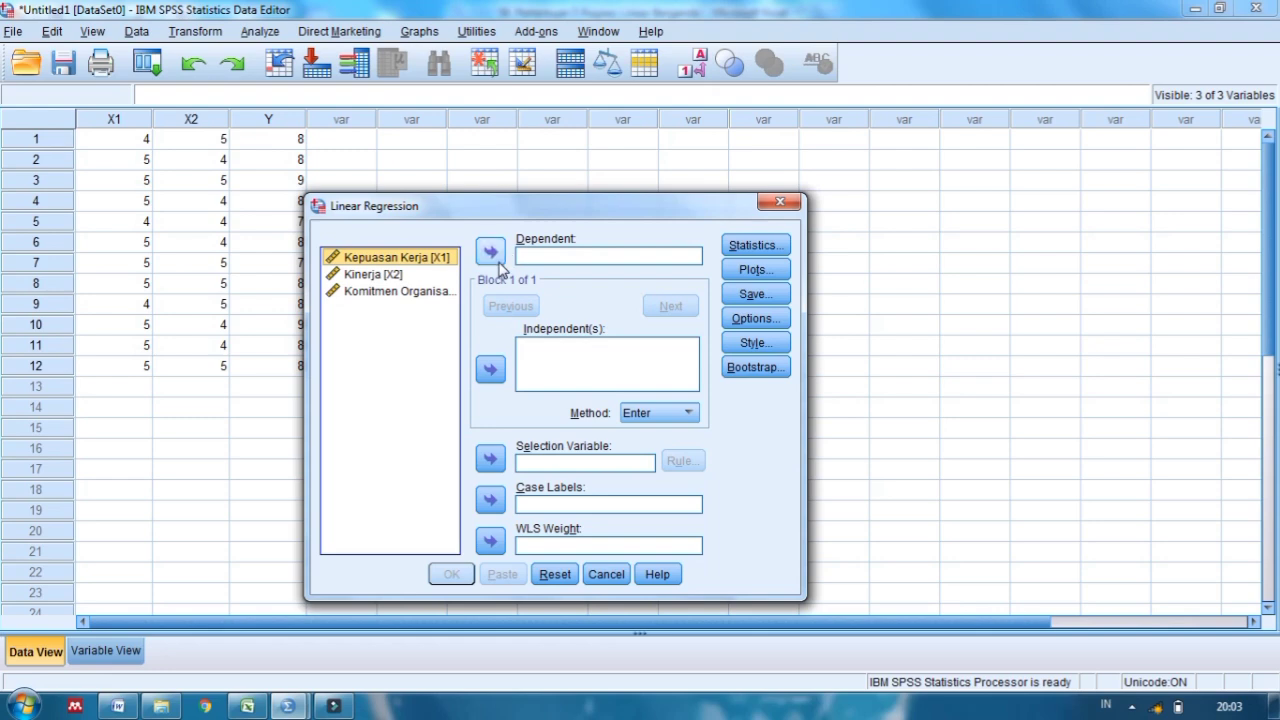
key(shift+Down)
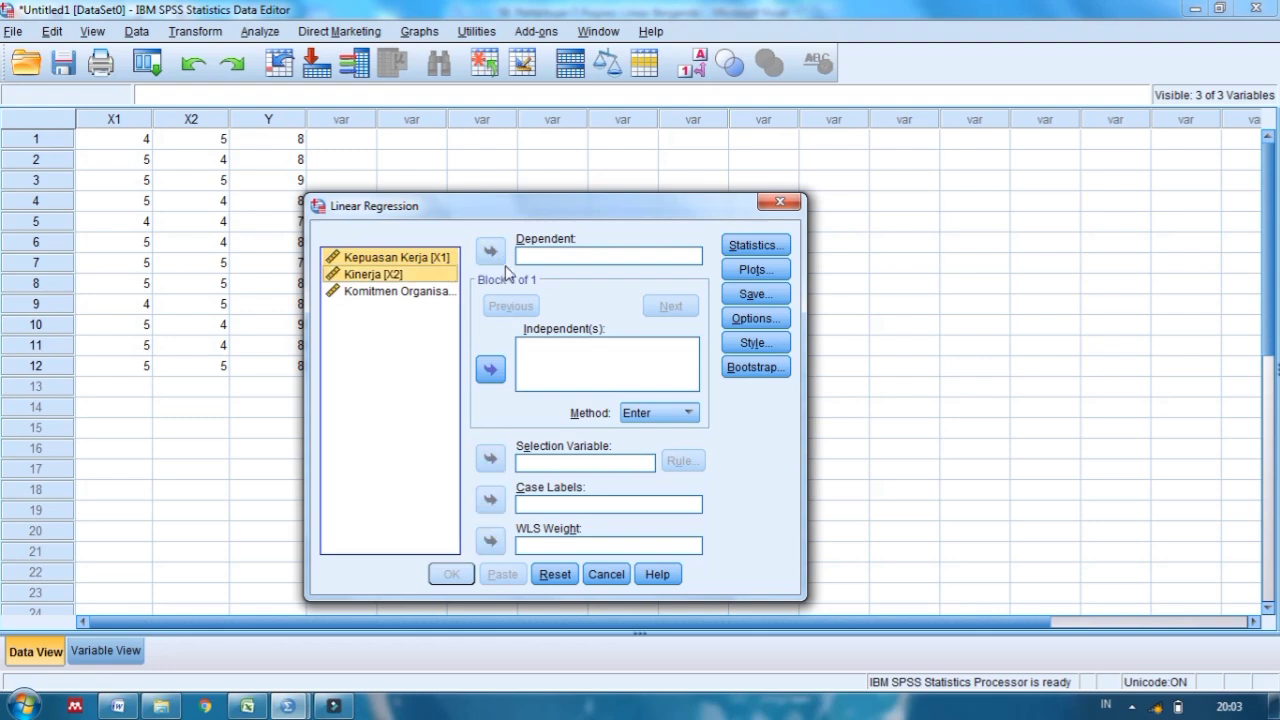
click(492, 370)
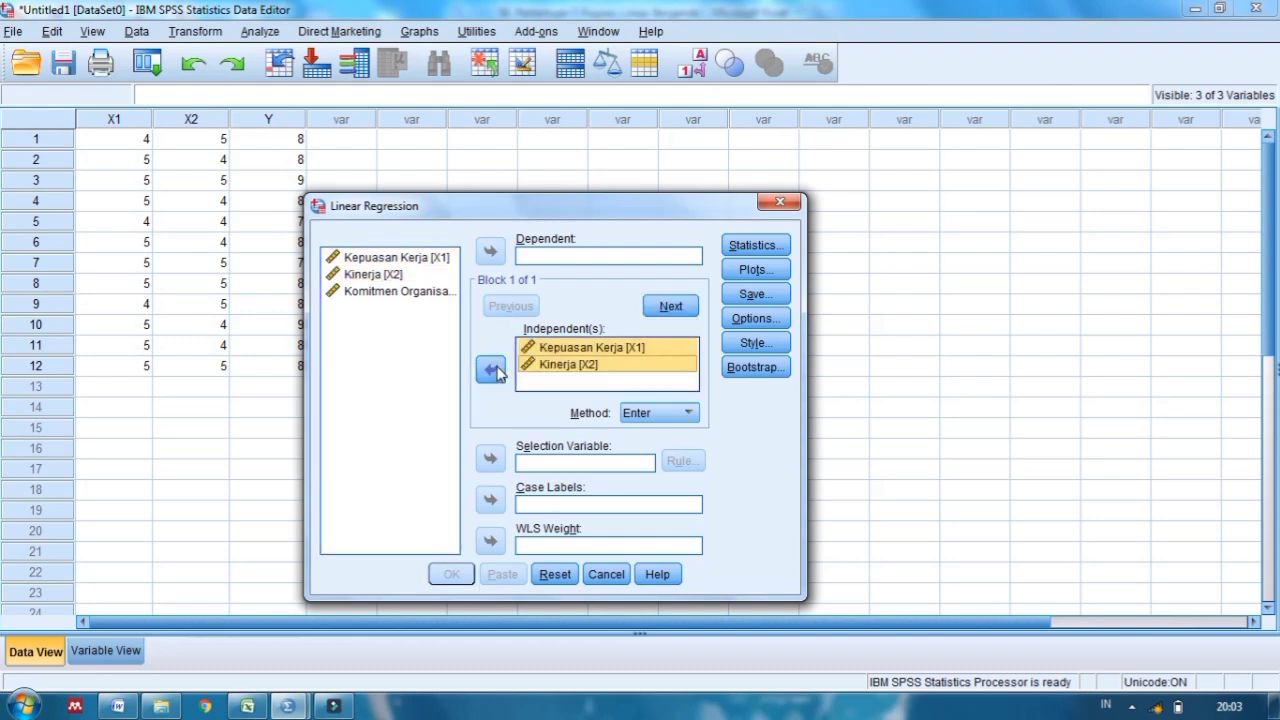
click(397, 296)
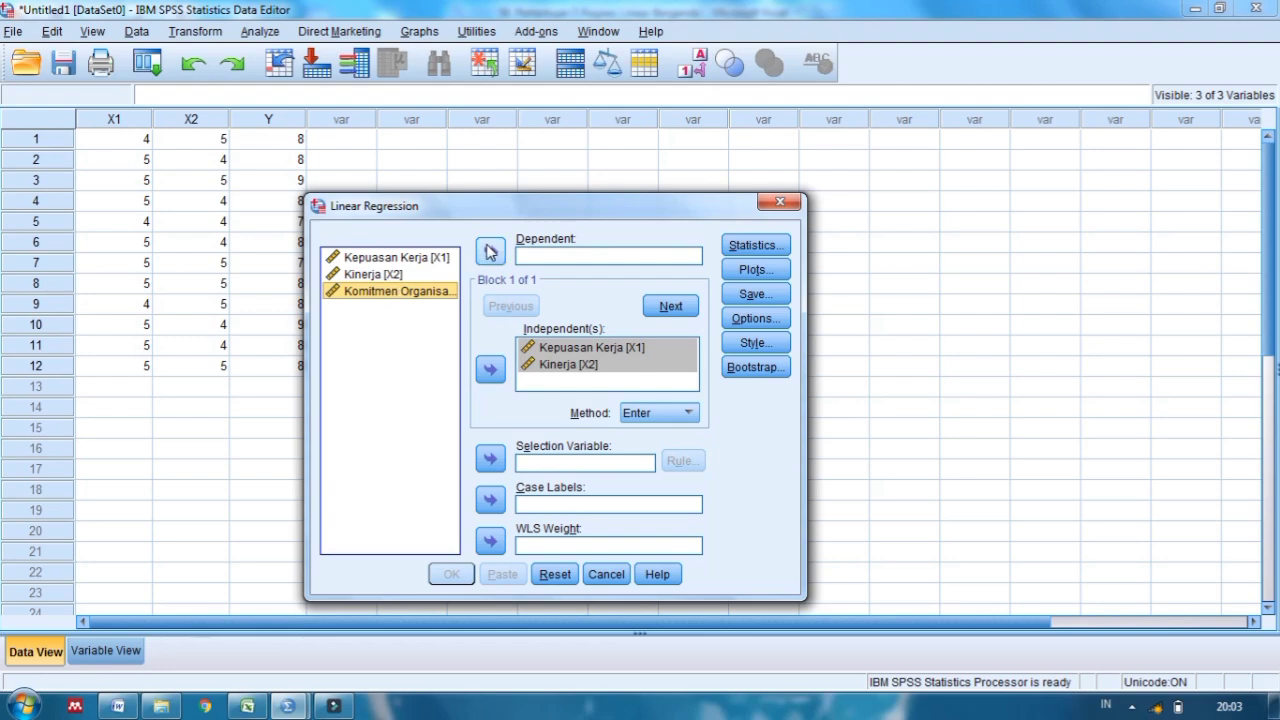
click(490, 252)
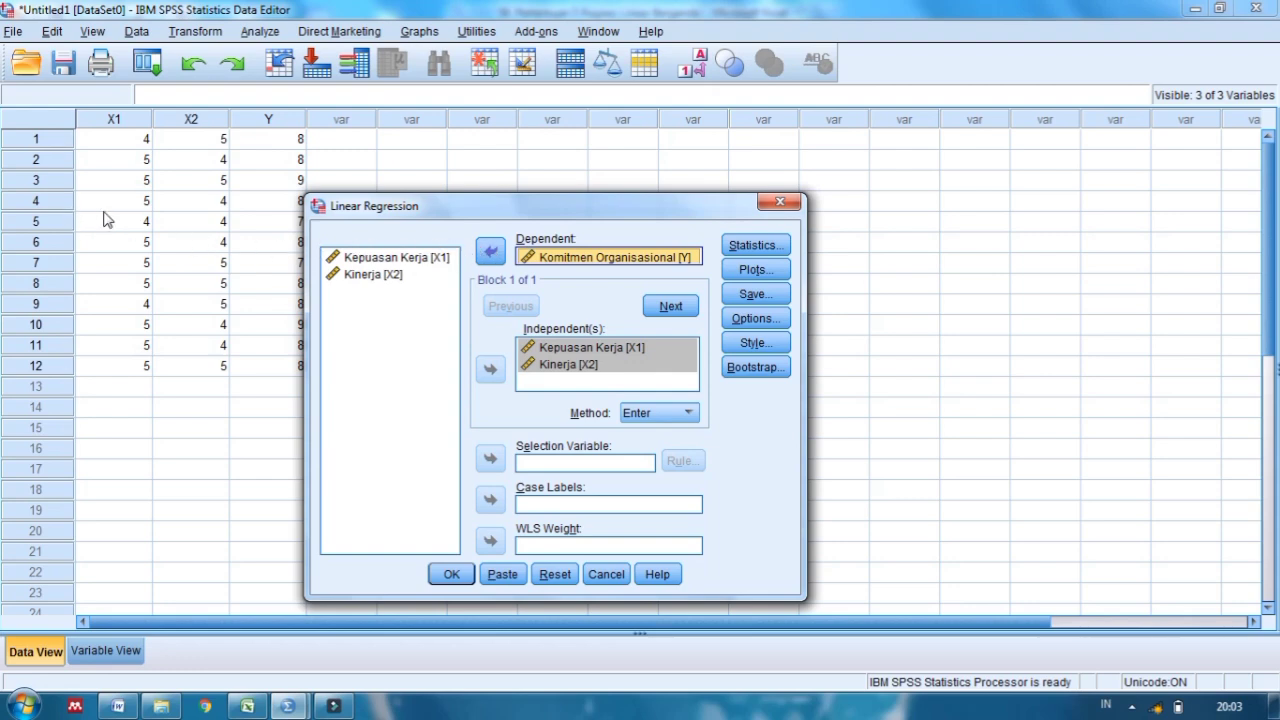
Step: Include collinearity diagnostics in the regression statistics and run the linear regression
click(750, 246)
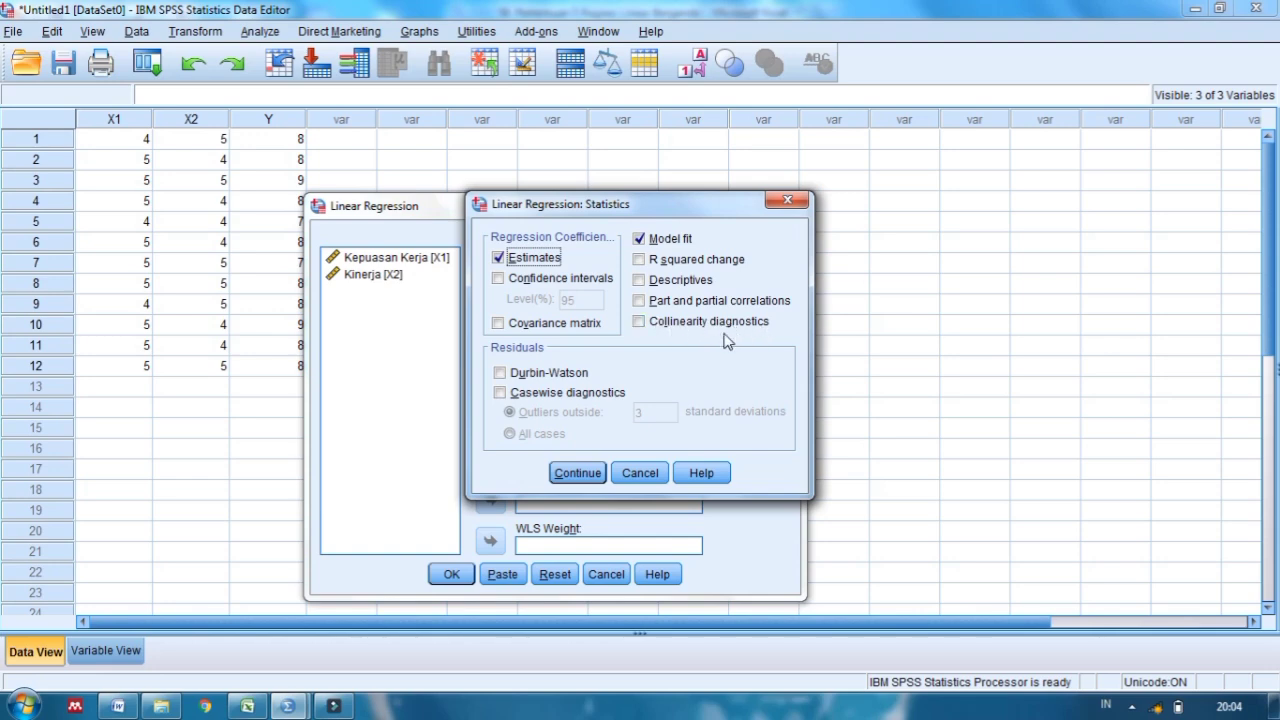
click(639, 322)
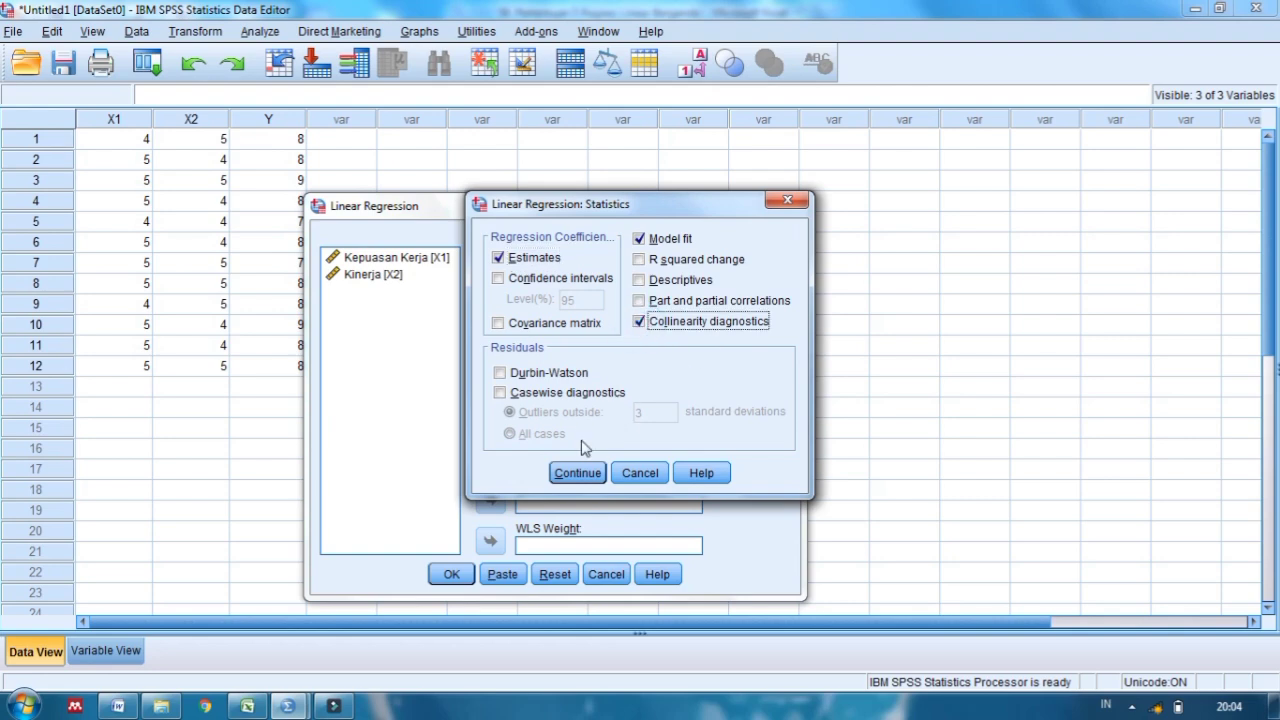
click(585, 474)
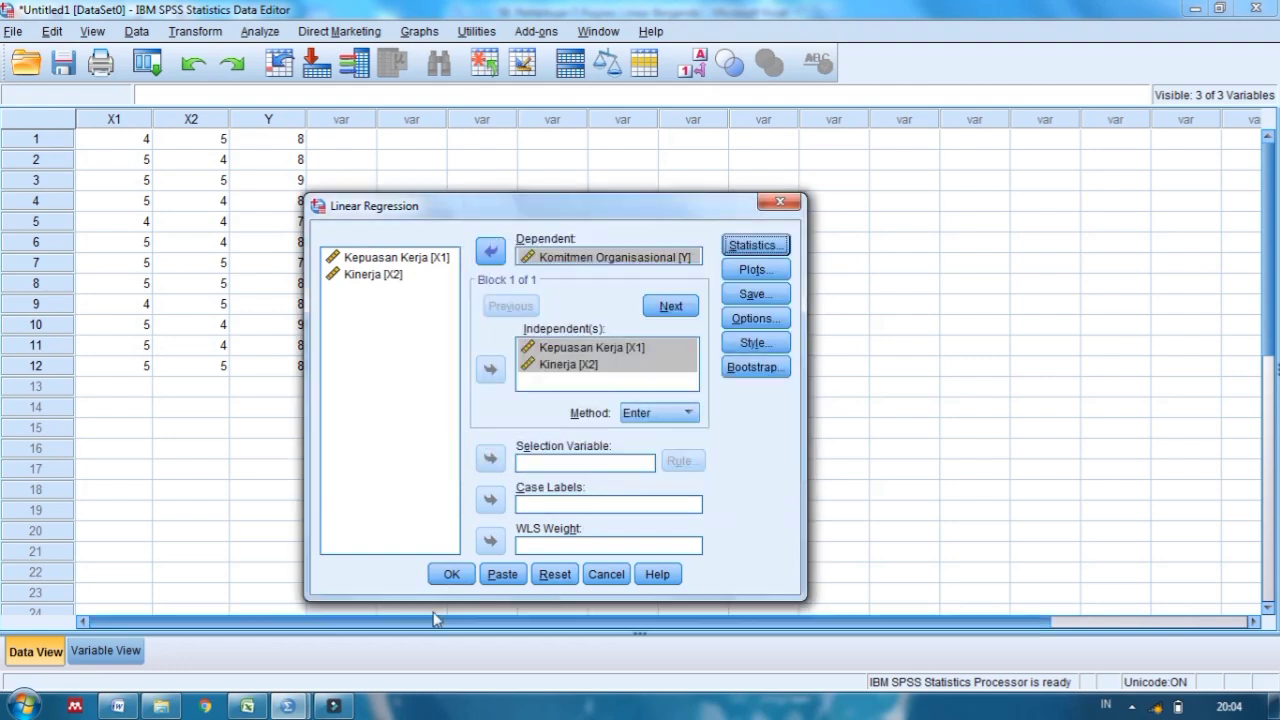
click(452, 575)
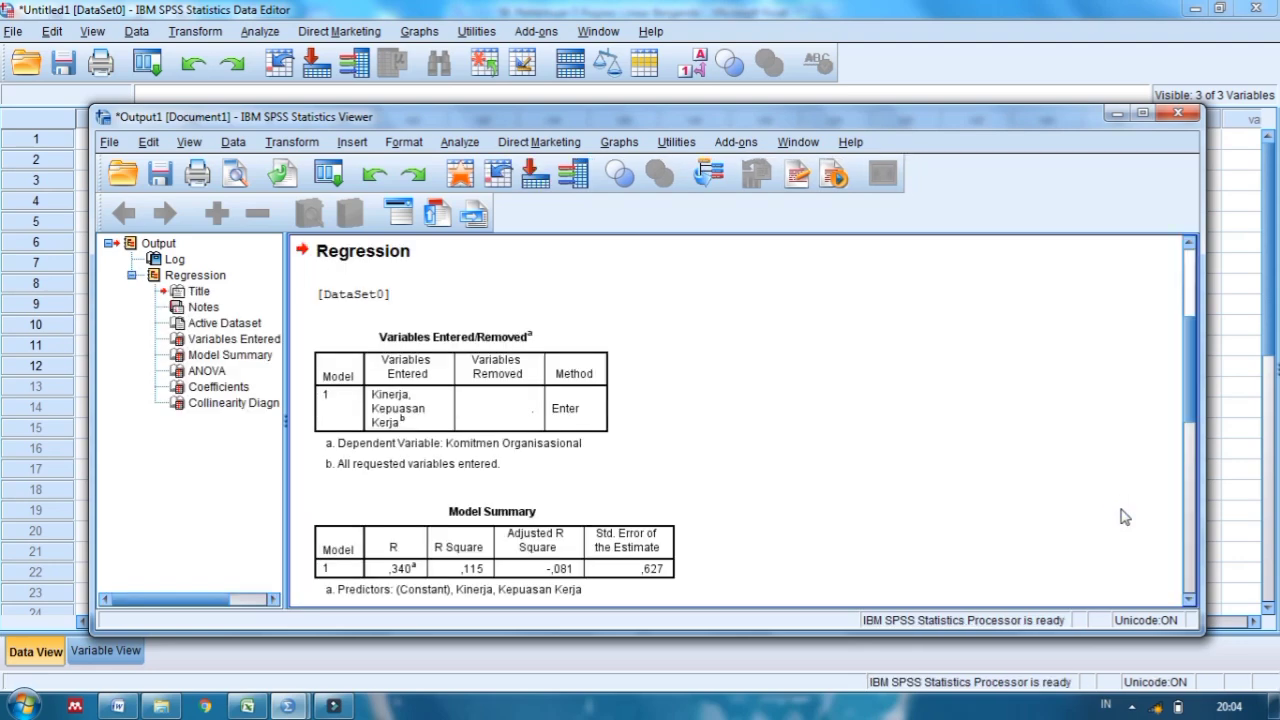
Step: Copy the Coefficients table from the regression output
drag(1185, 376, 1199, 528)
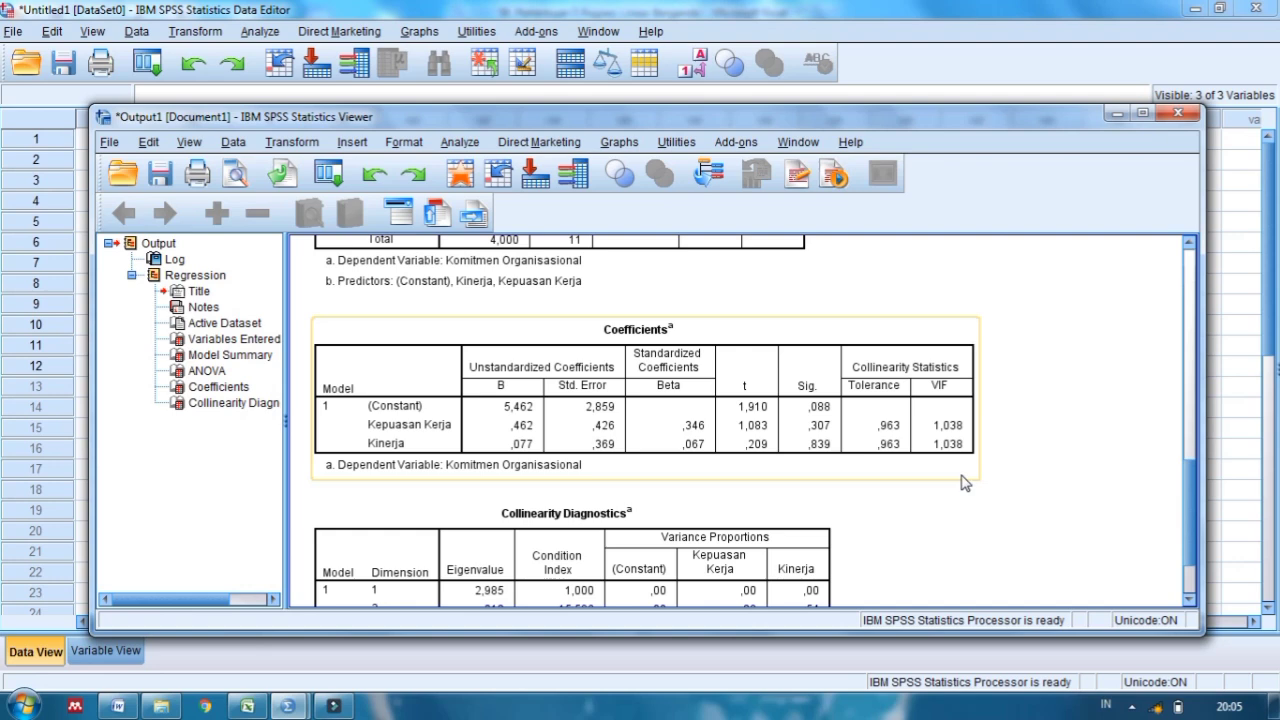
right_click(786, 330)
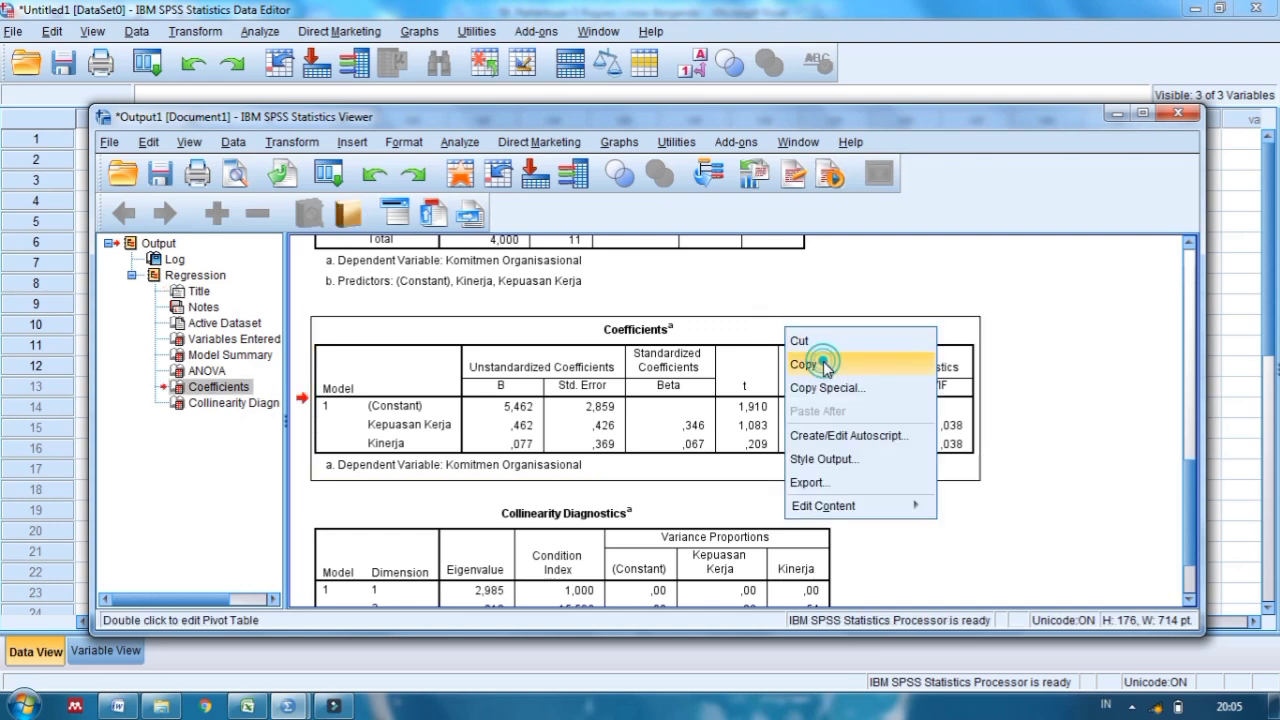
click(822, 364)
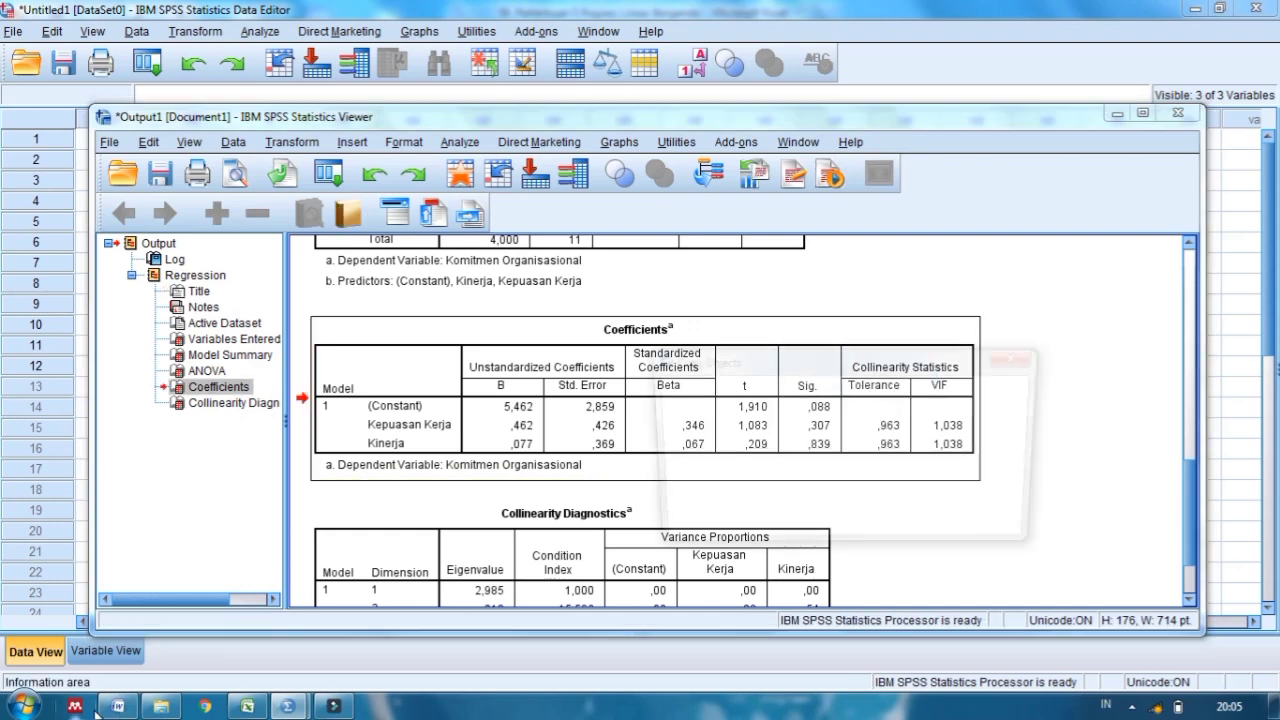
Step: Paste the copied Coefficients table into a new Word document and highlight its Tolerance and VIF values in yellow
click(22, 706)
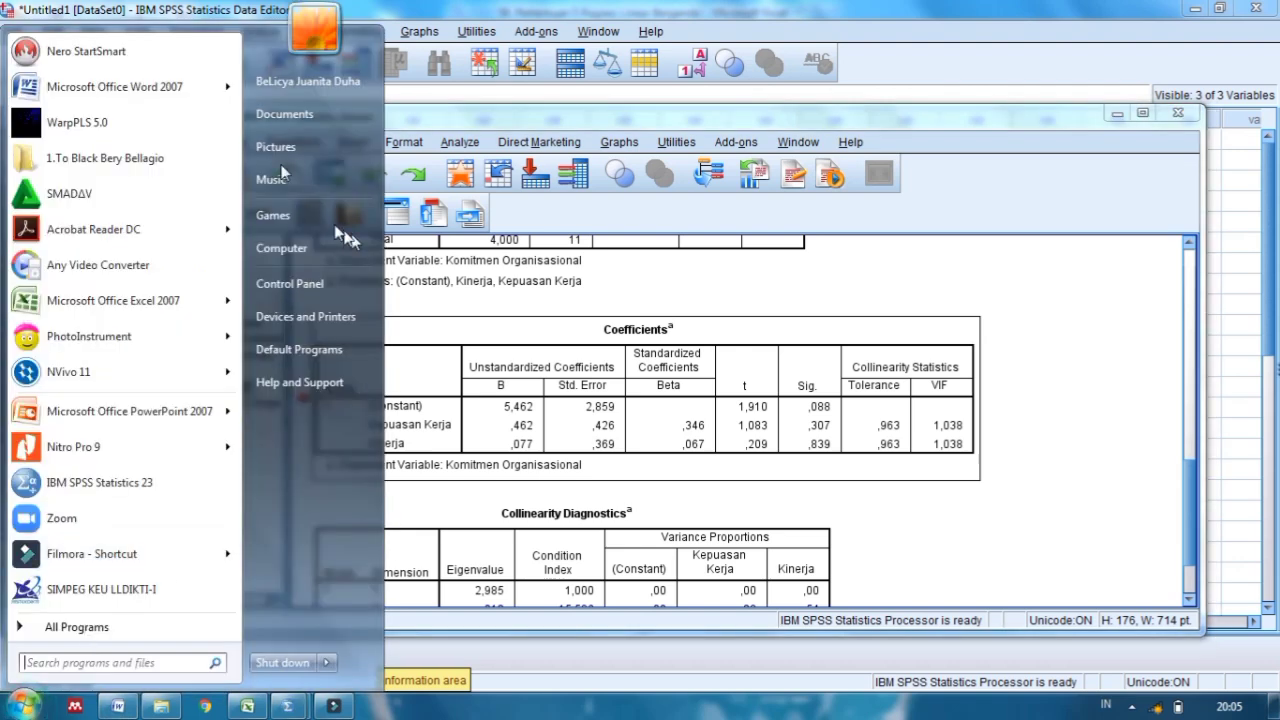
click(186, 88)
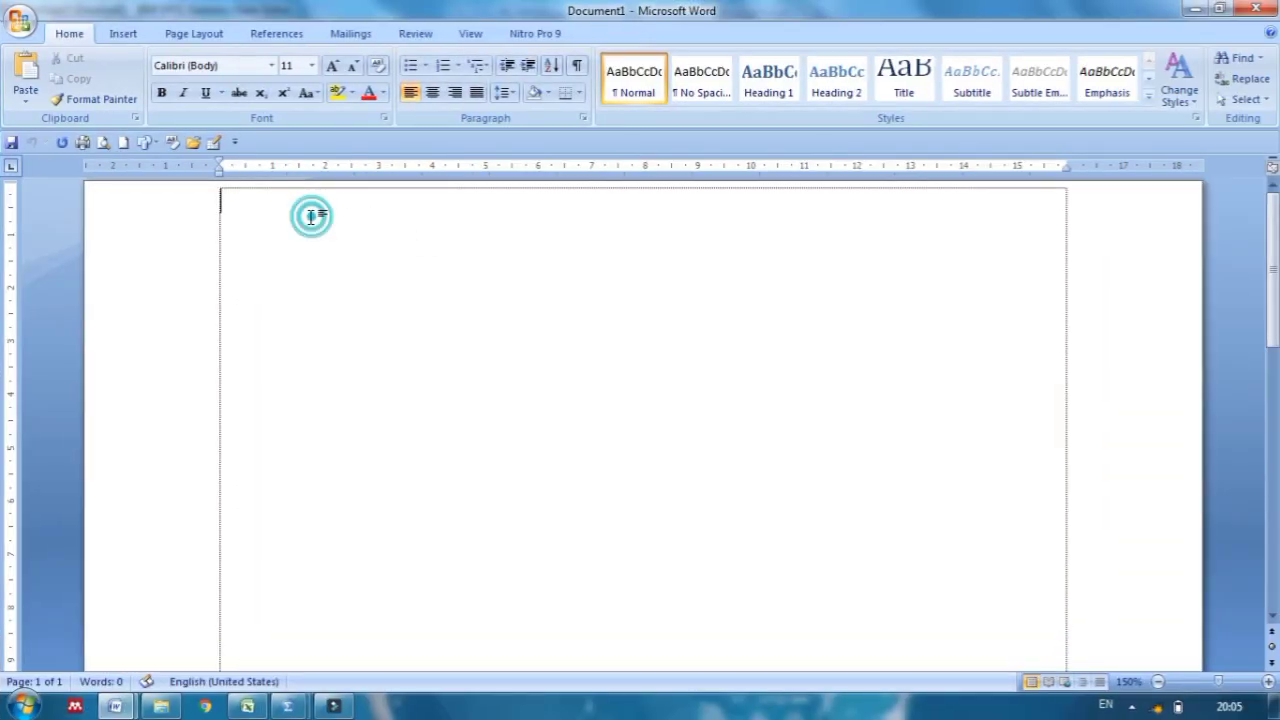
right_click(311, 216)
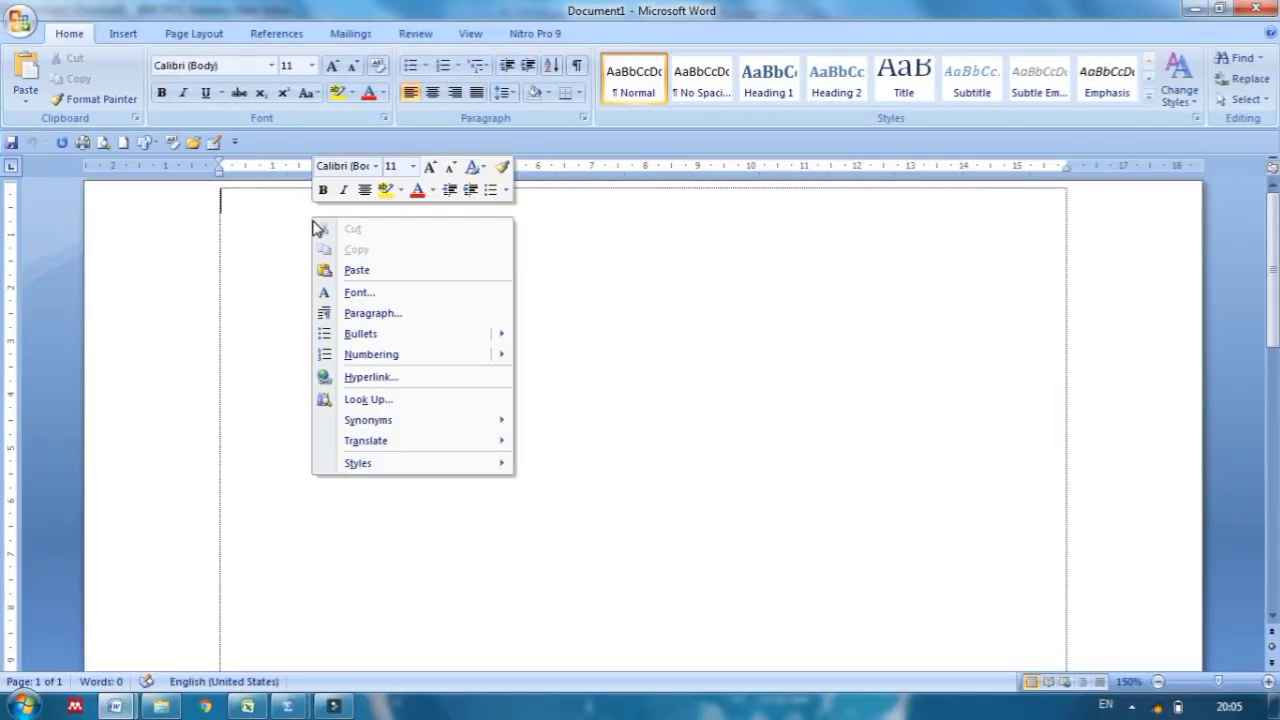
click(375, 272)
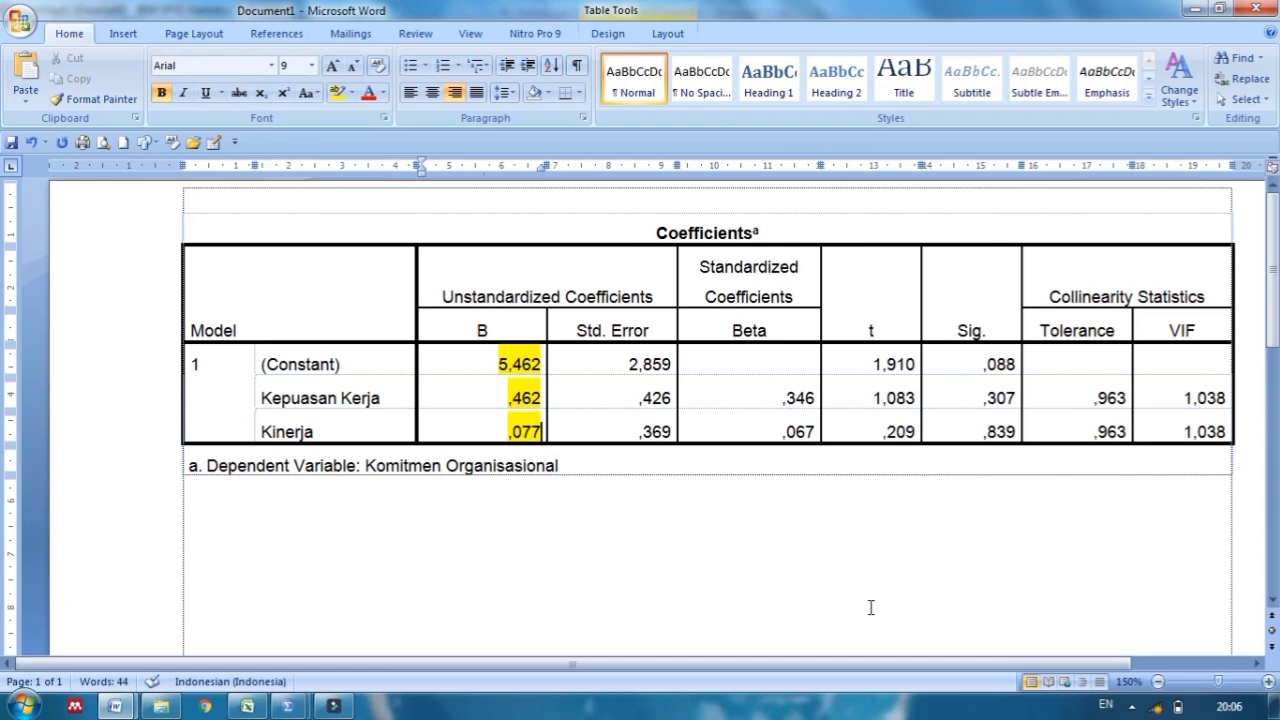
drag(1087, 395, 1213, 431)
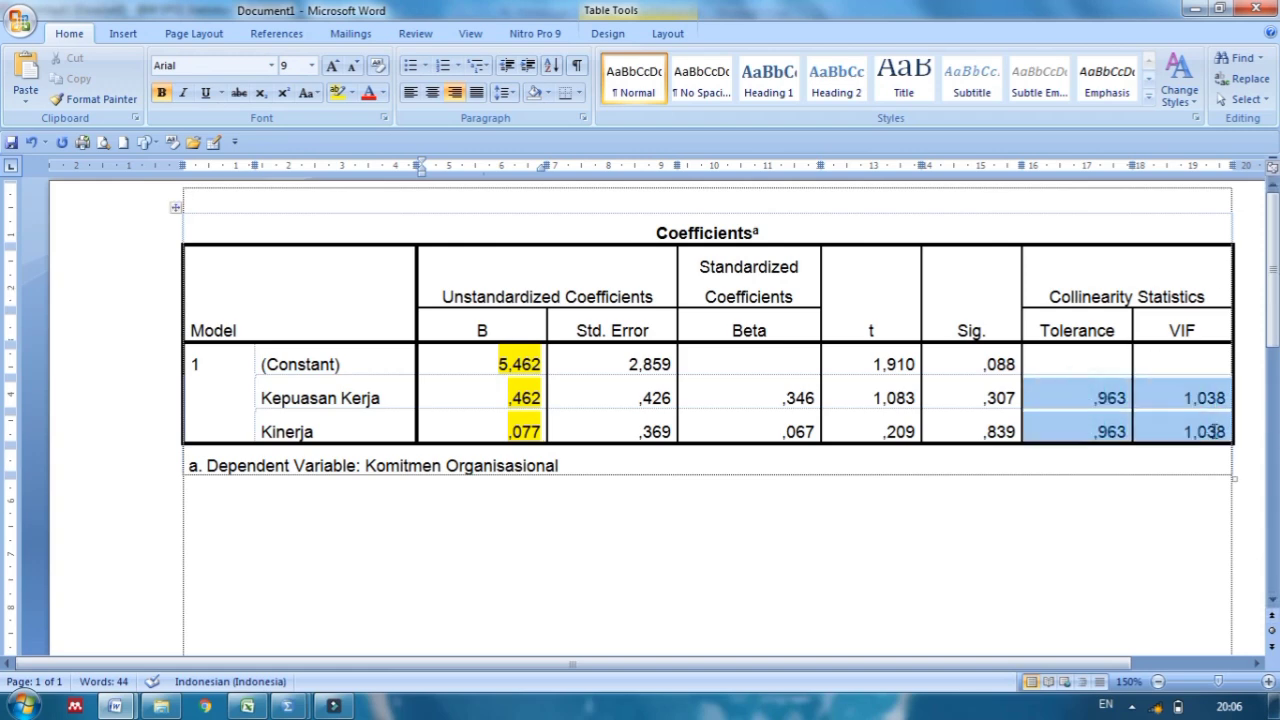
click(337, 92)
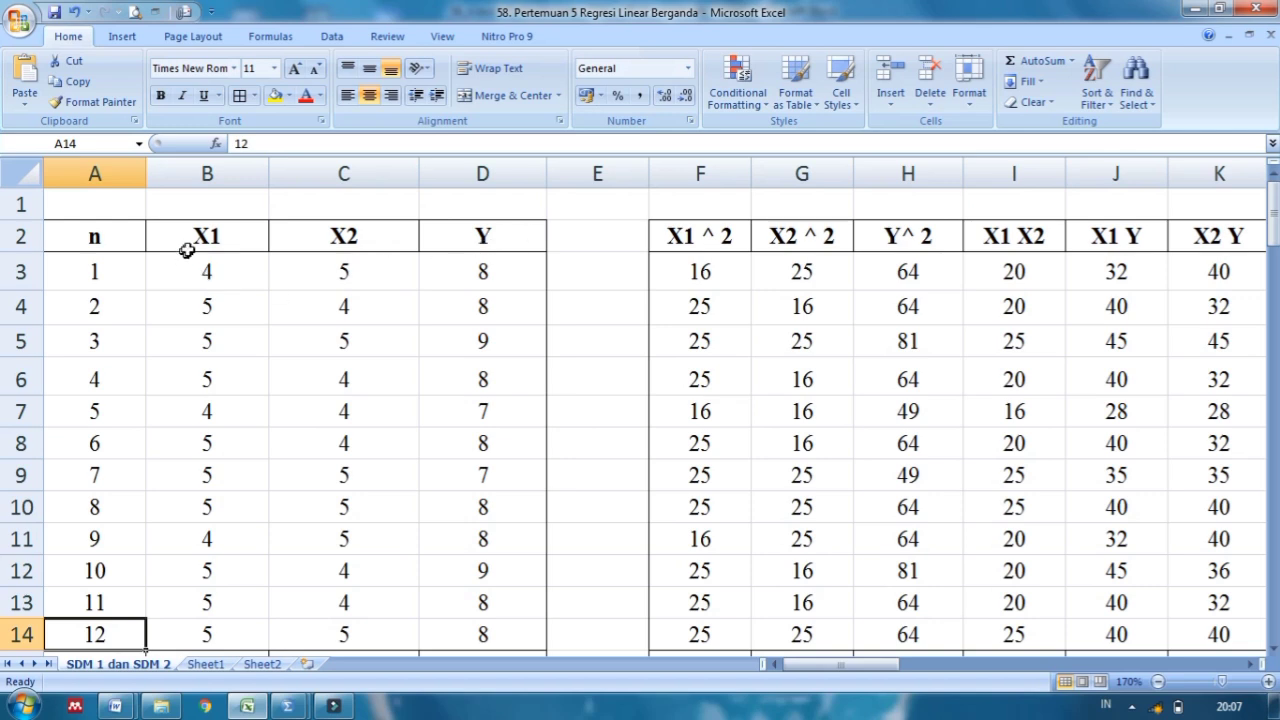
Step: In the Excel worksheet, compare the X1 data with the X1 ^ 2 column, checking cell B3 against the formula in F3
click(239, 234)
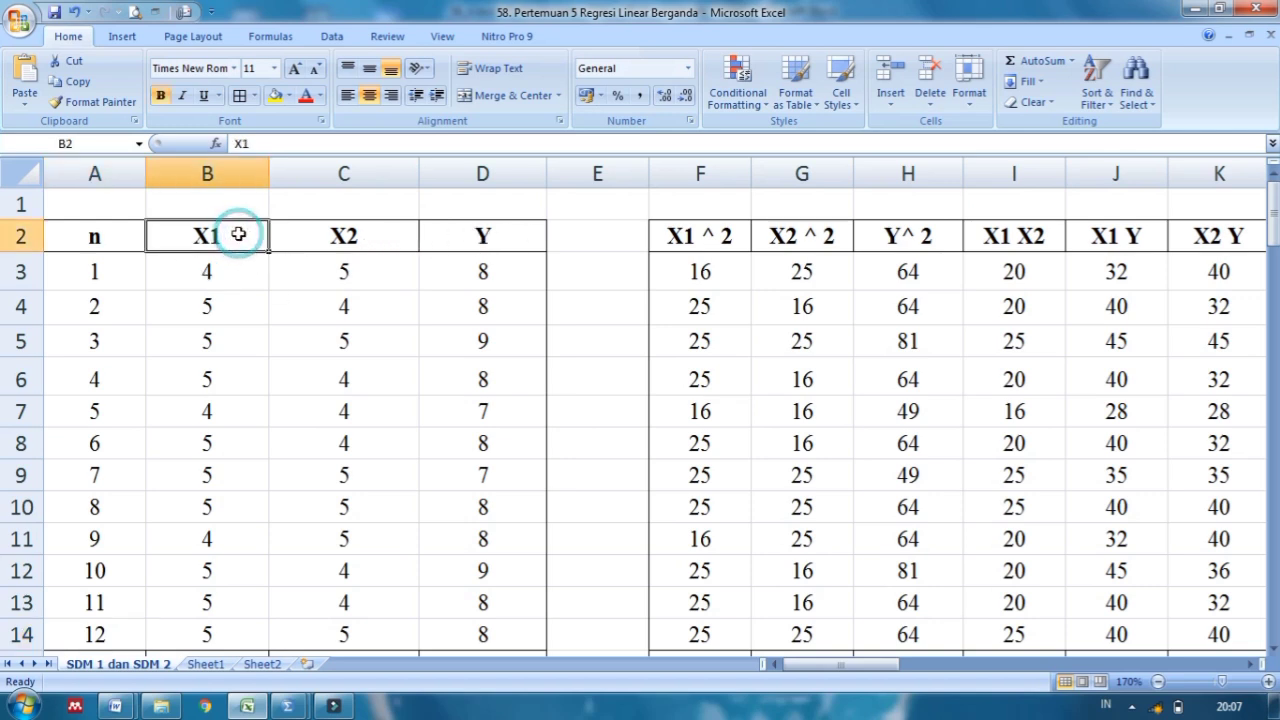
click(708, 235)
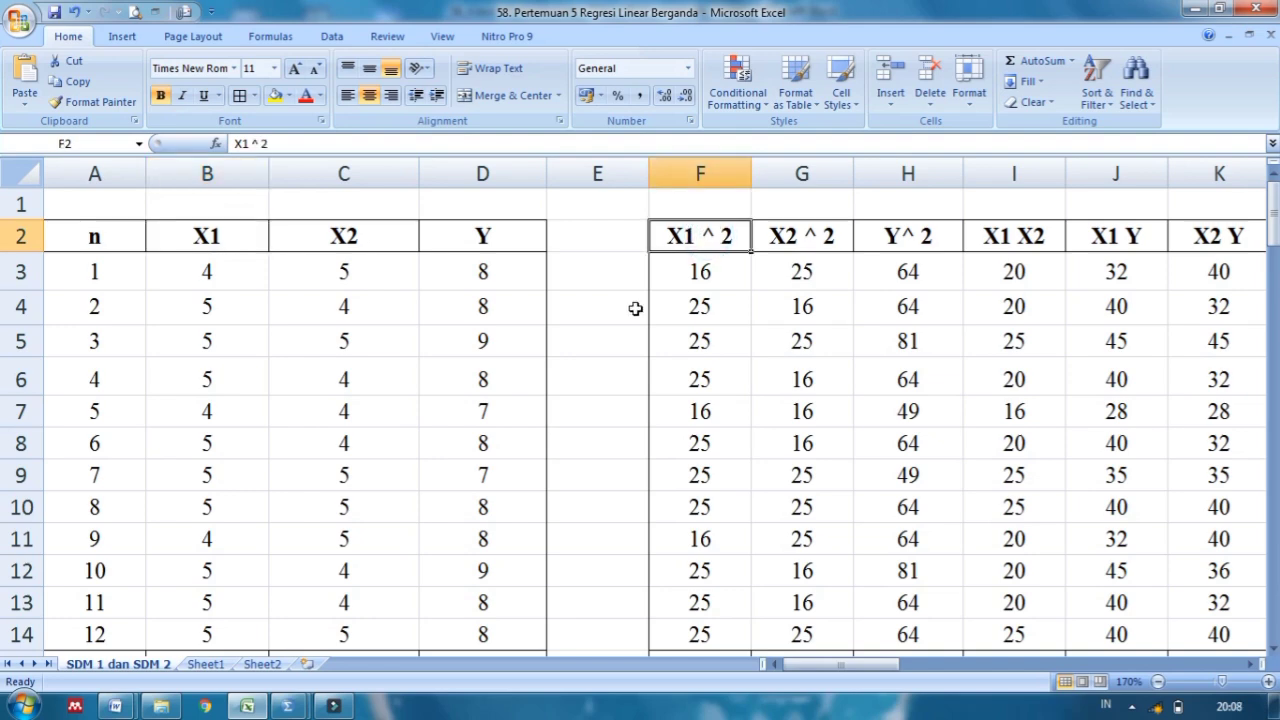
click(244, 276)
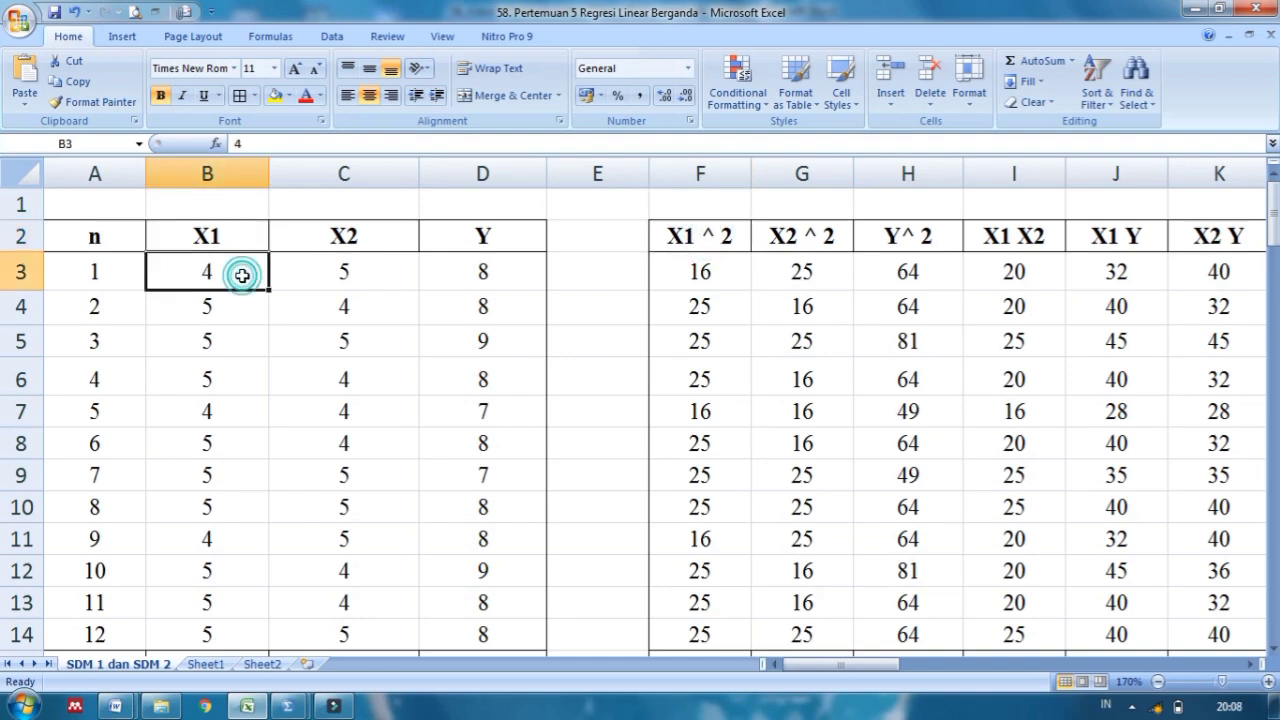
click(728, 272)
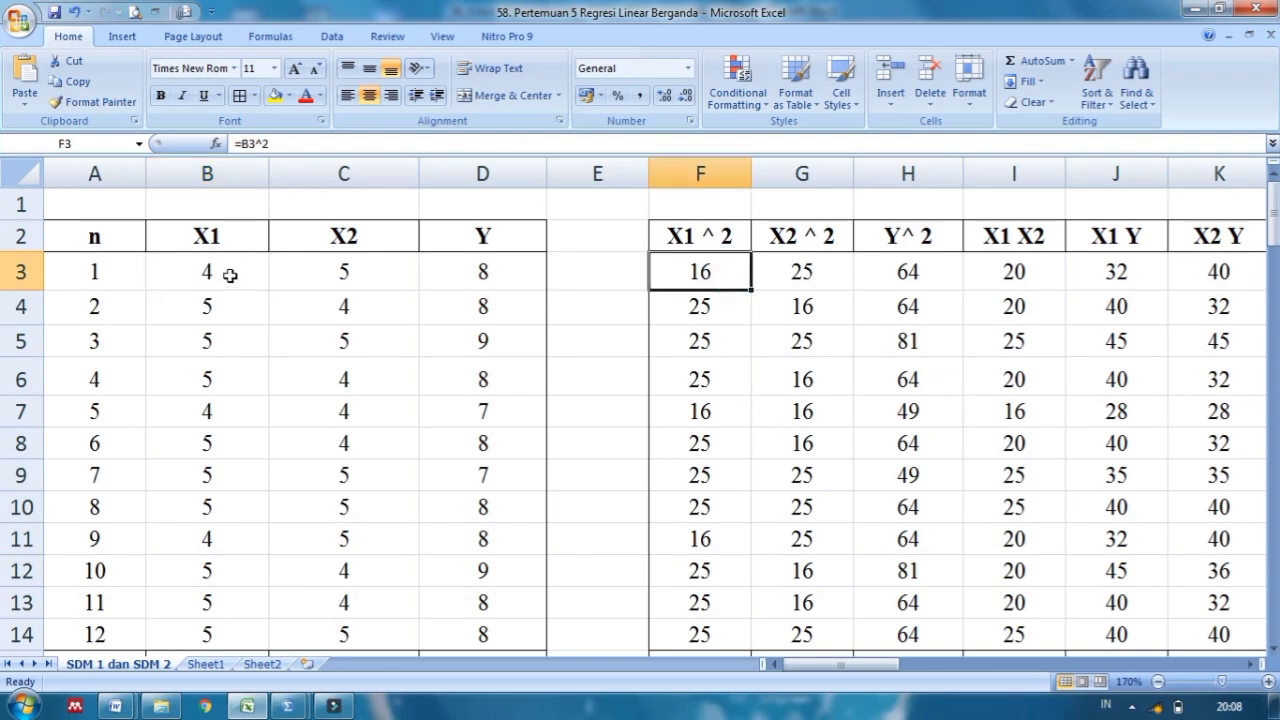
click(236, 275)
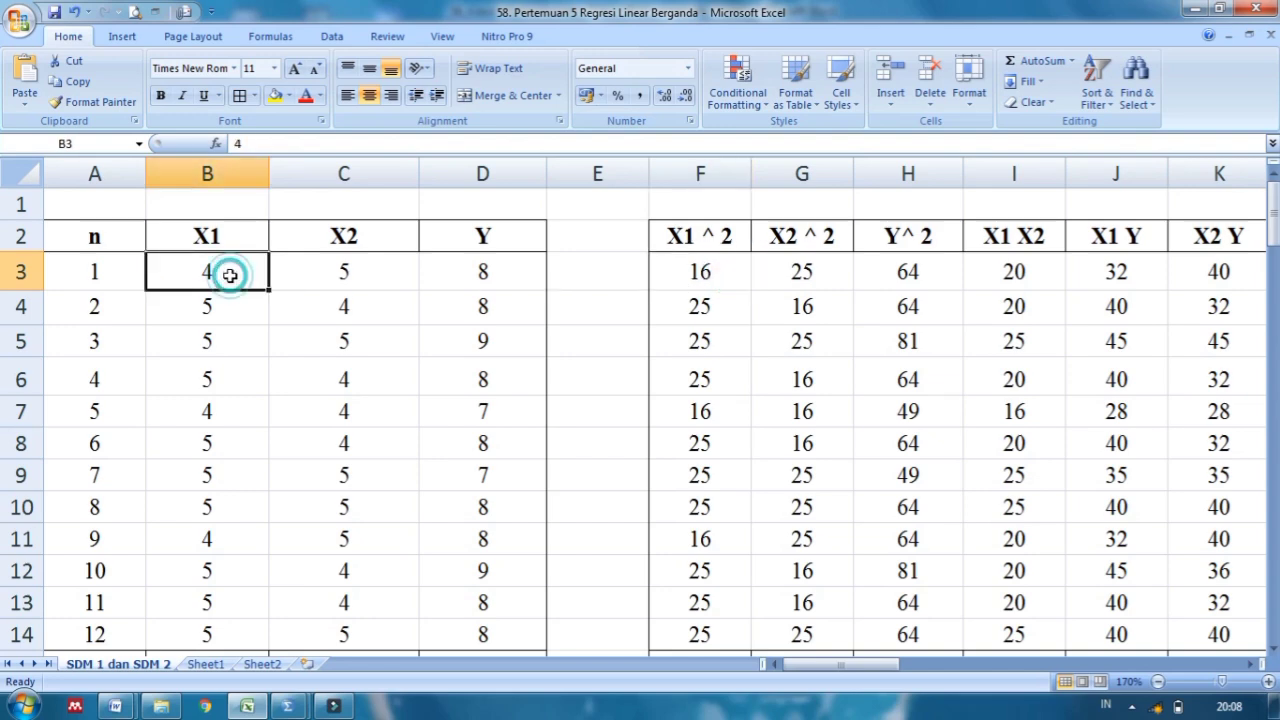
click(731, 276)
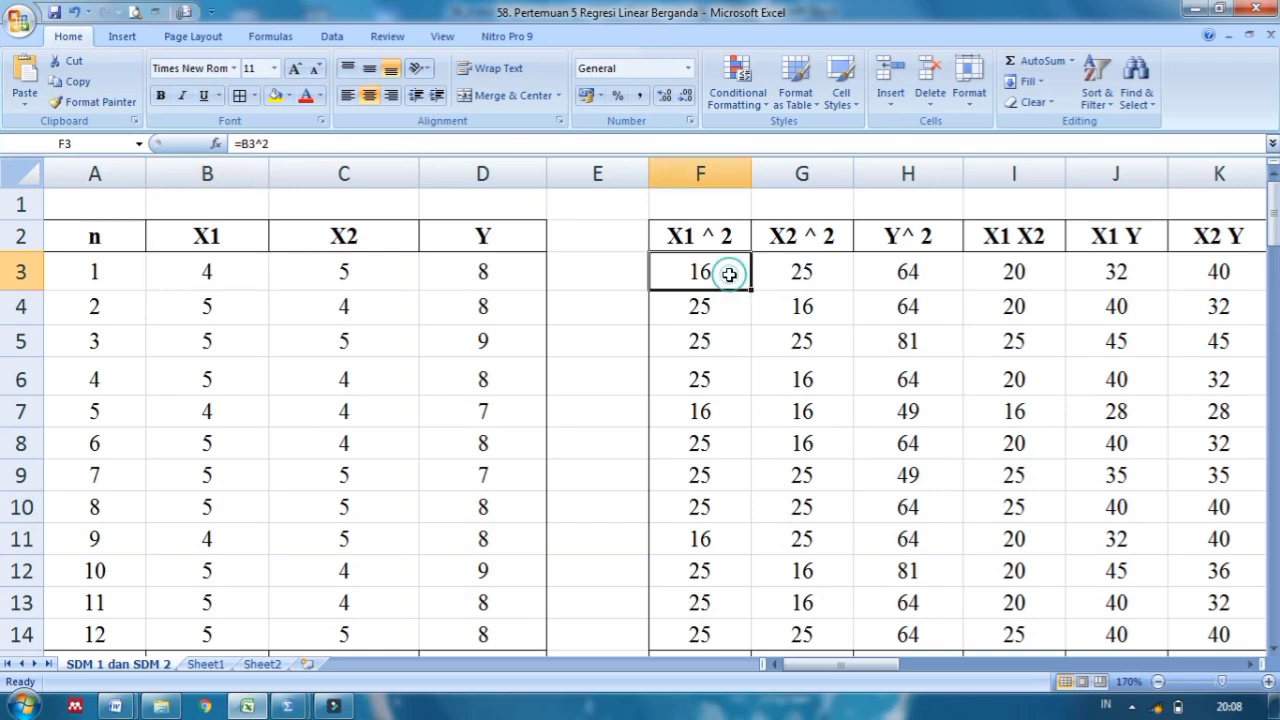
click(238, 269)
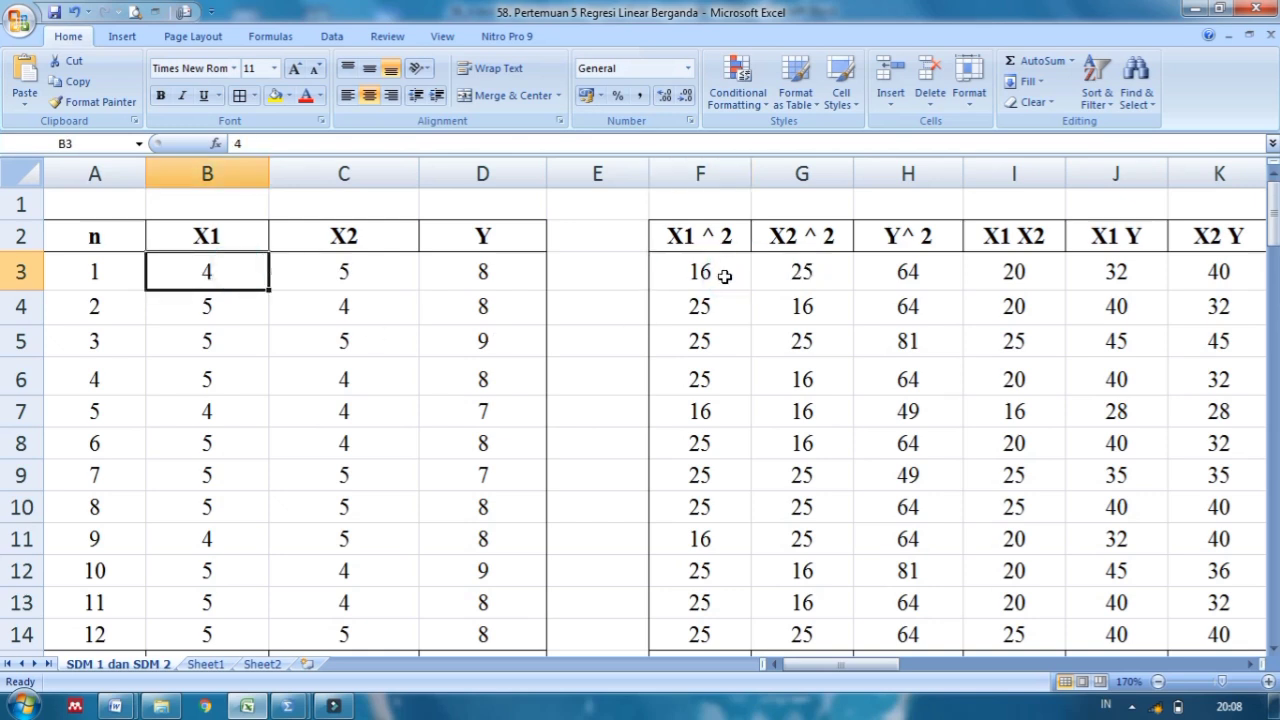
click(724, 276)
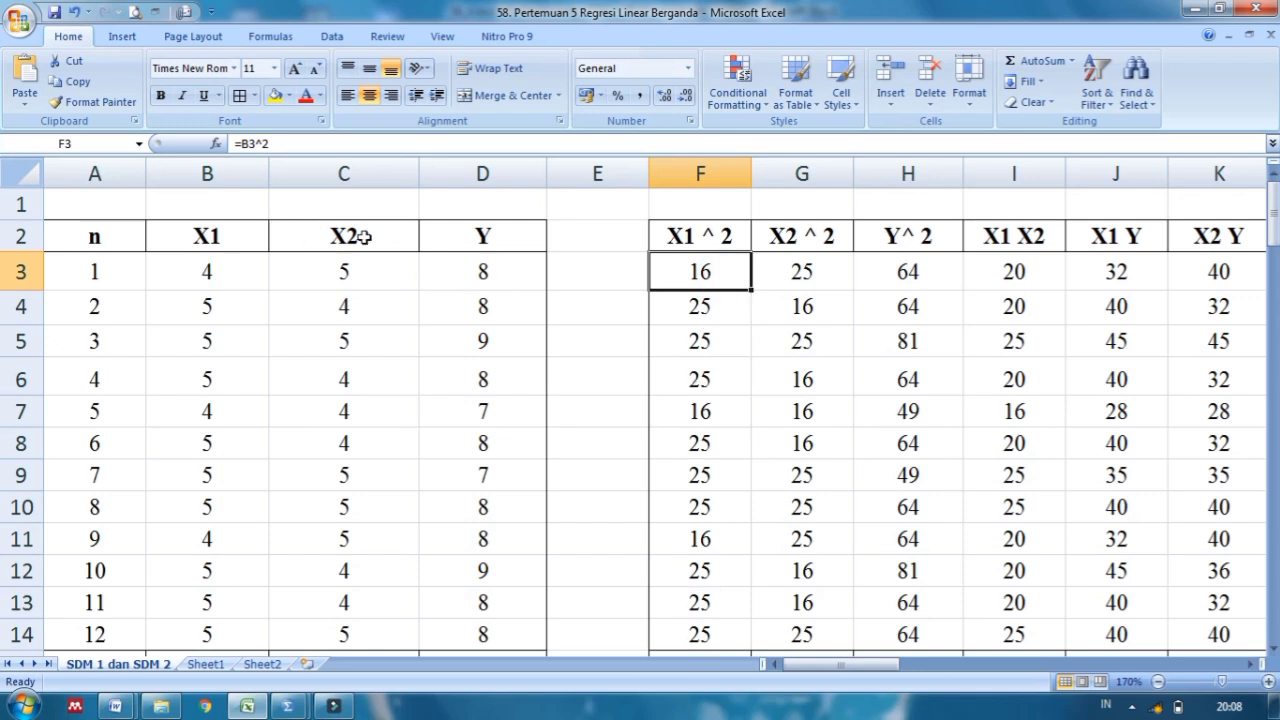
Step: Compare the X2 data with the X2 ^ 2 column, checking cell C3 against the formula in G3
click(403, 233)
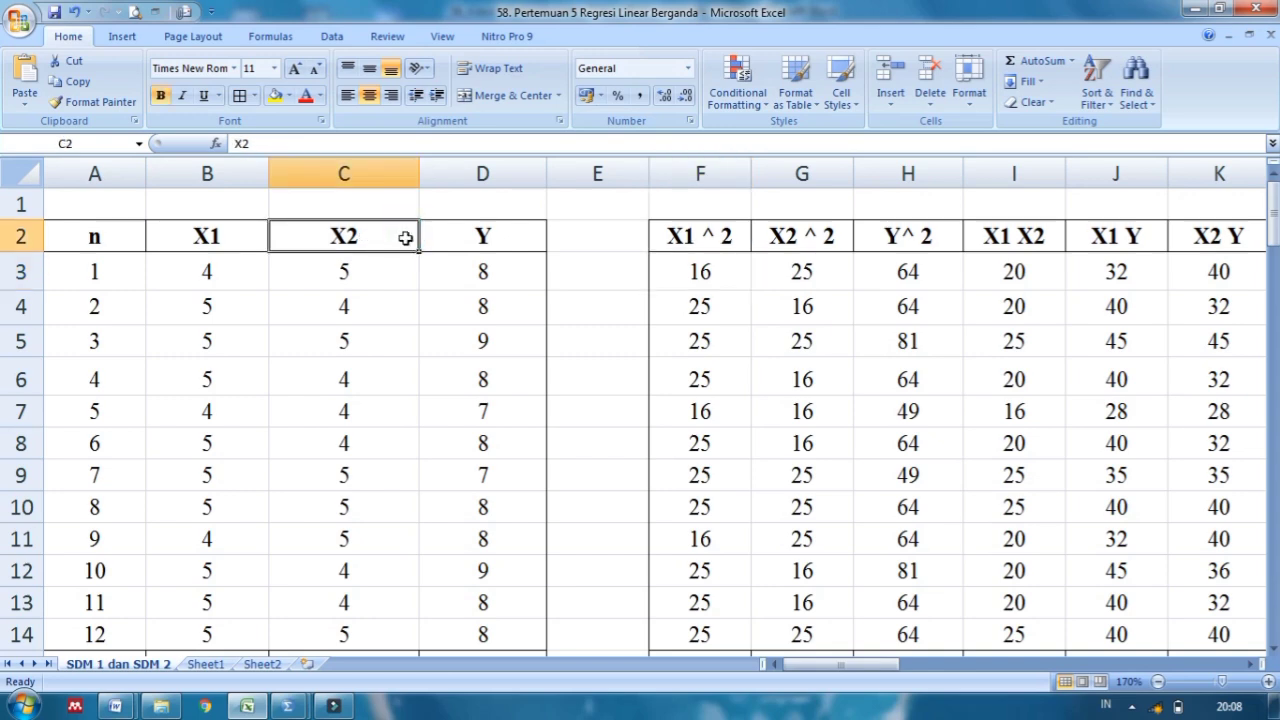
click(845, 244)
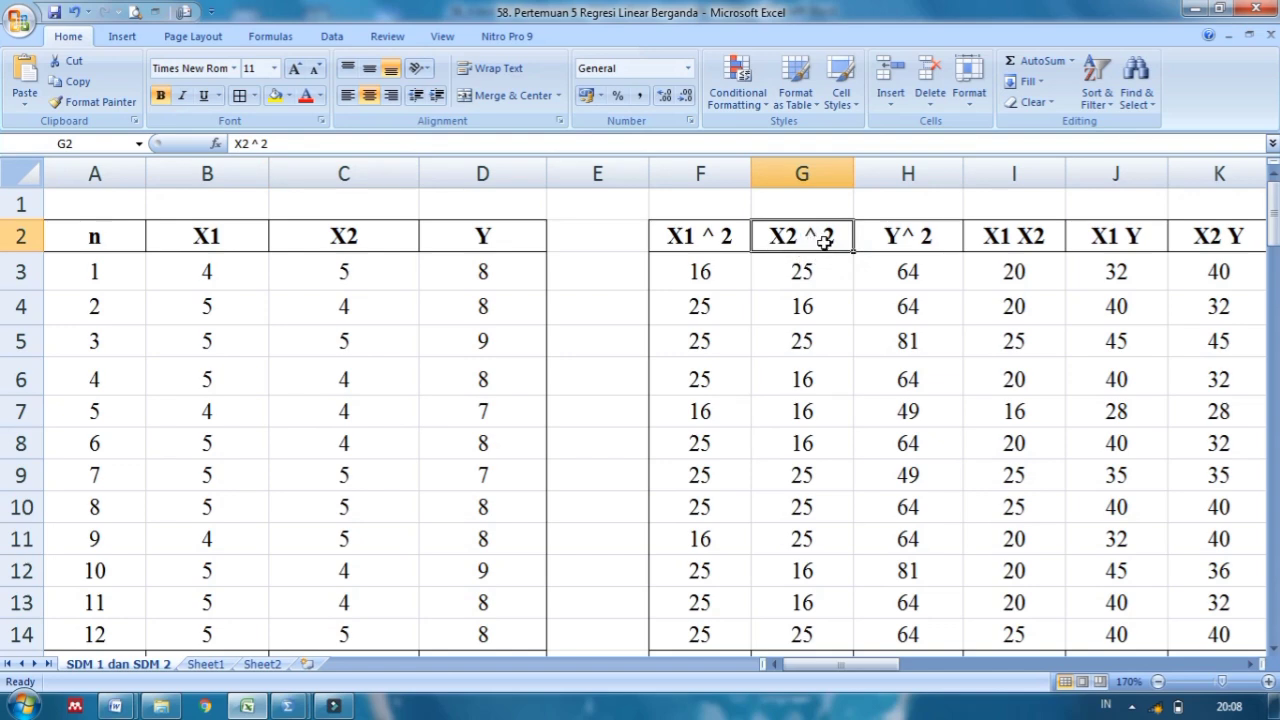
click(330, 262)
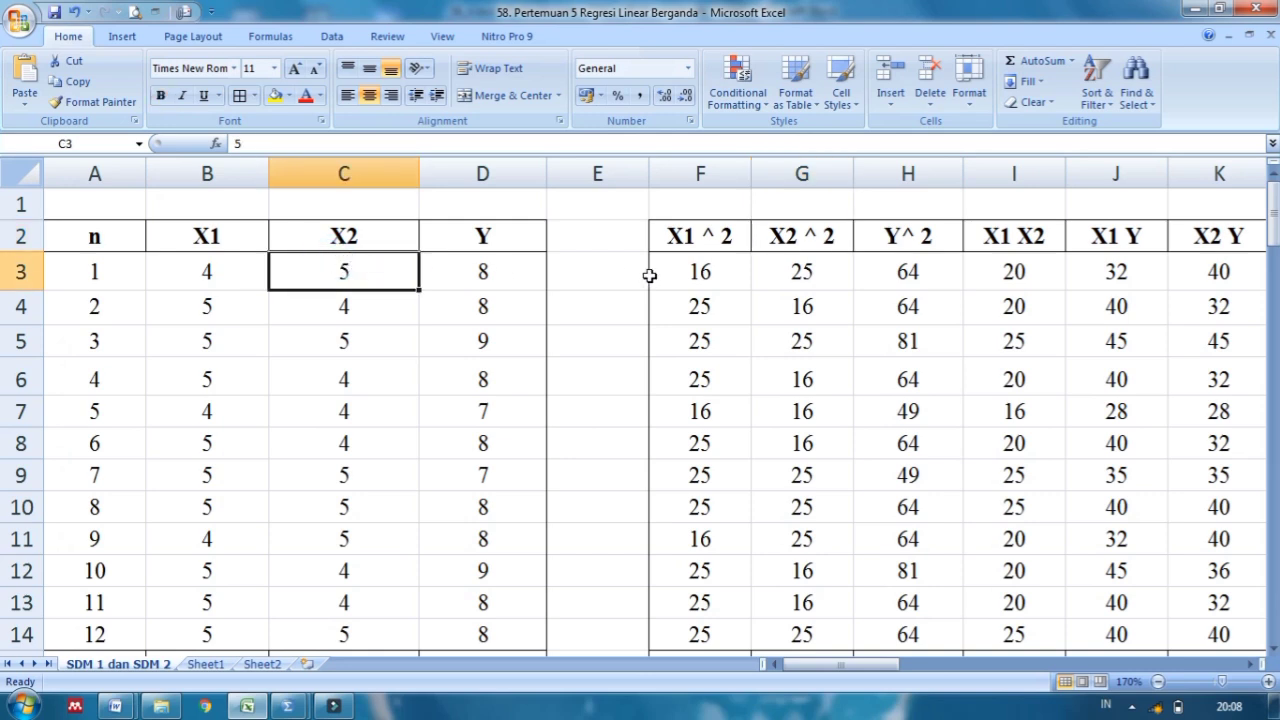
click(829, 271)
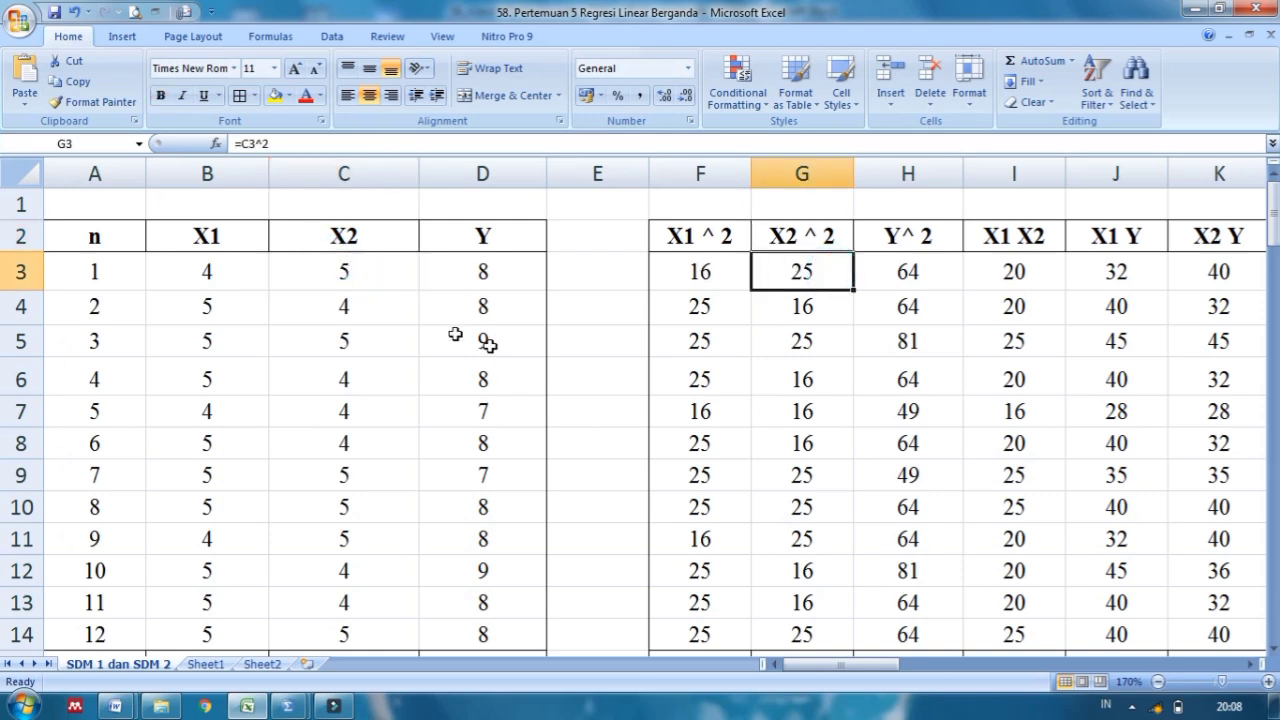
click(392, 278)
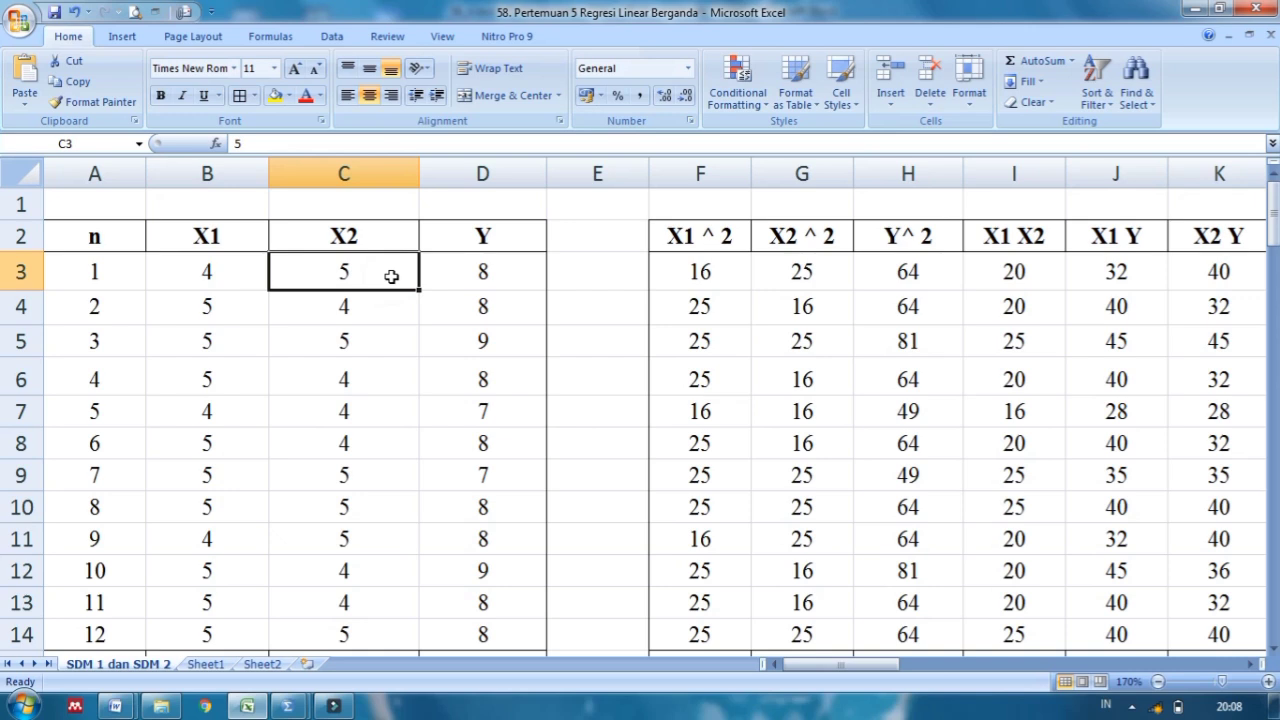
click(840, 273)
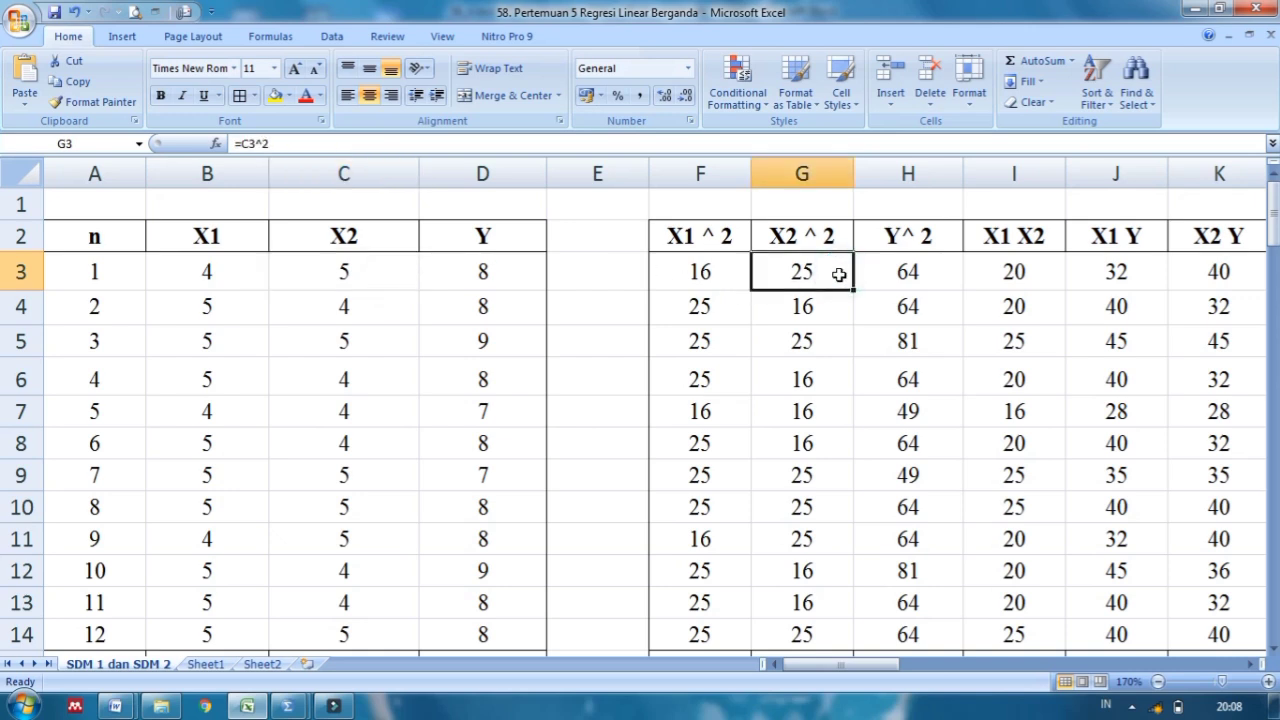
Step: Compare the Y data with the Y^ 2 column, checking cell D3 against the formula in H3
click(518, 236)
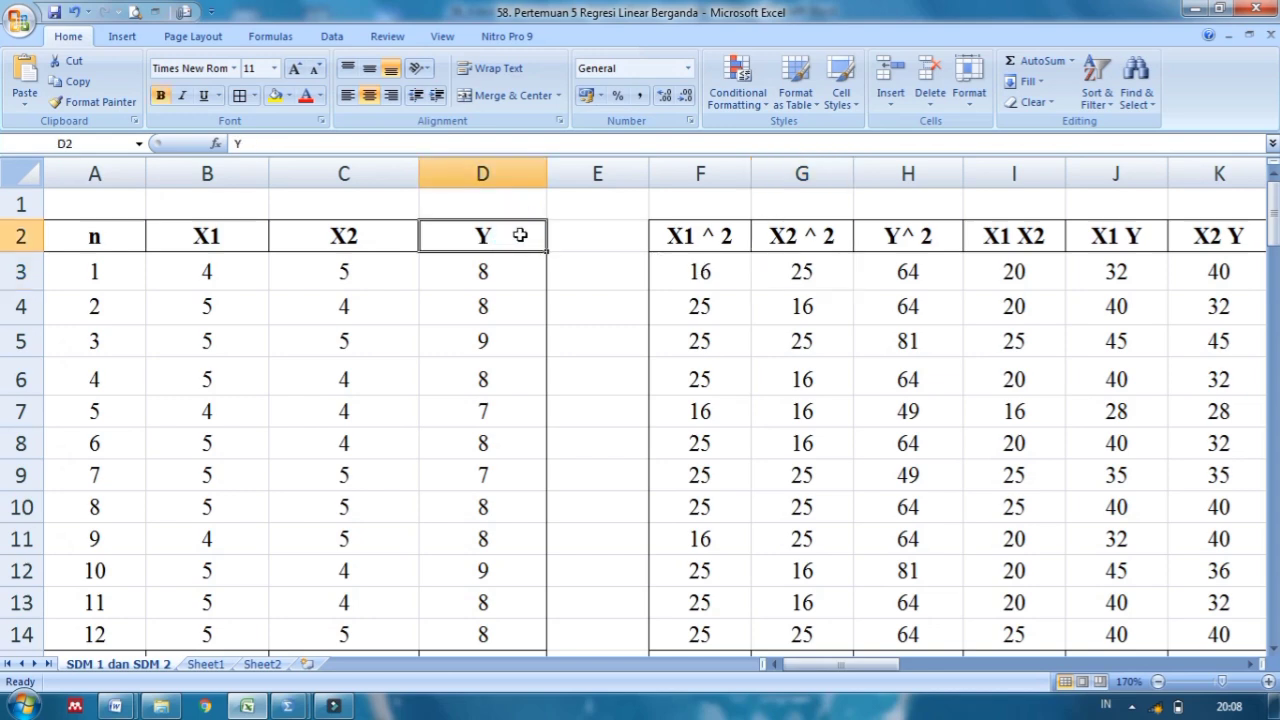
click(950, 237)
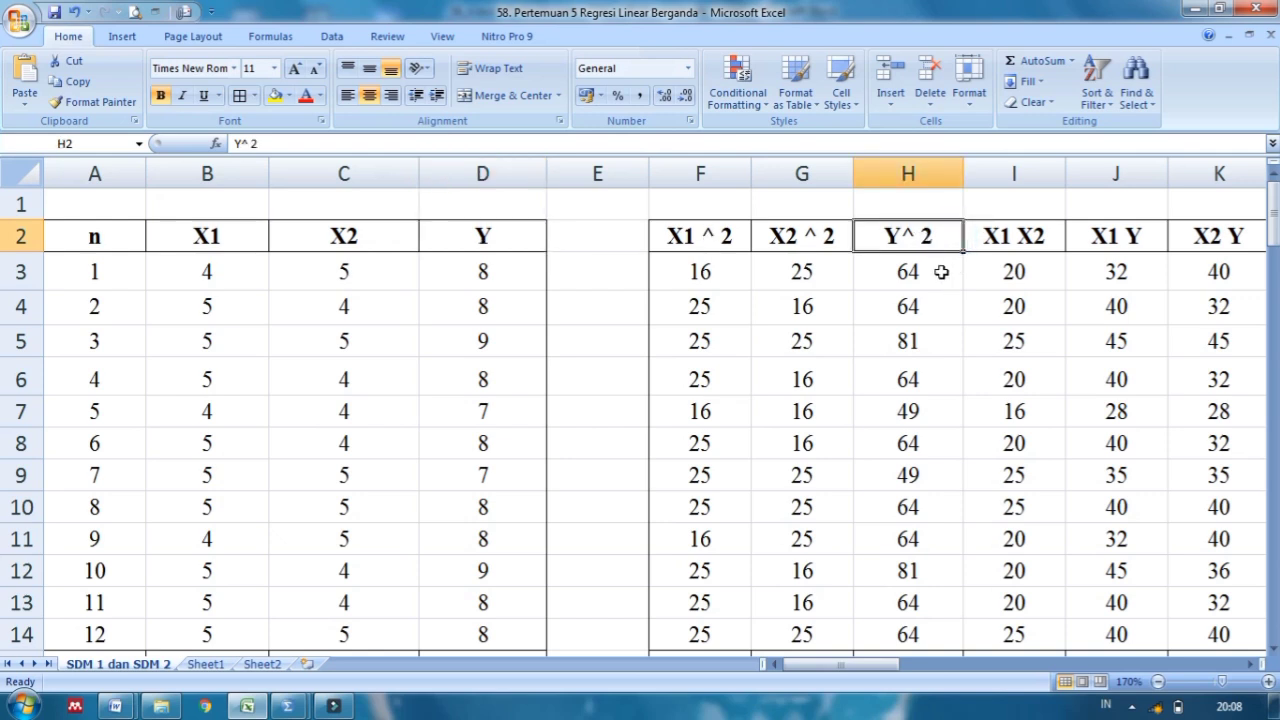
click(506, 271)
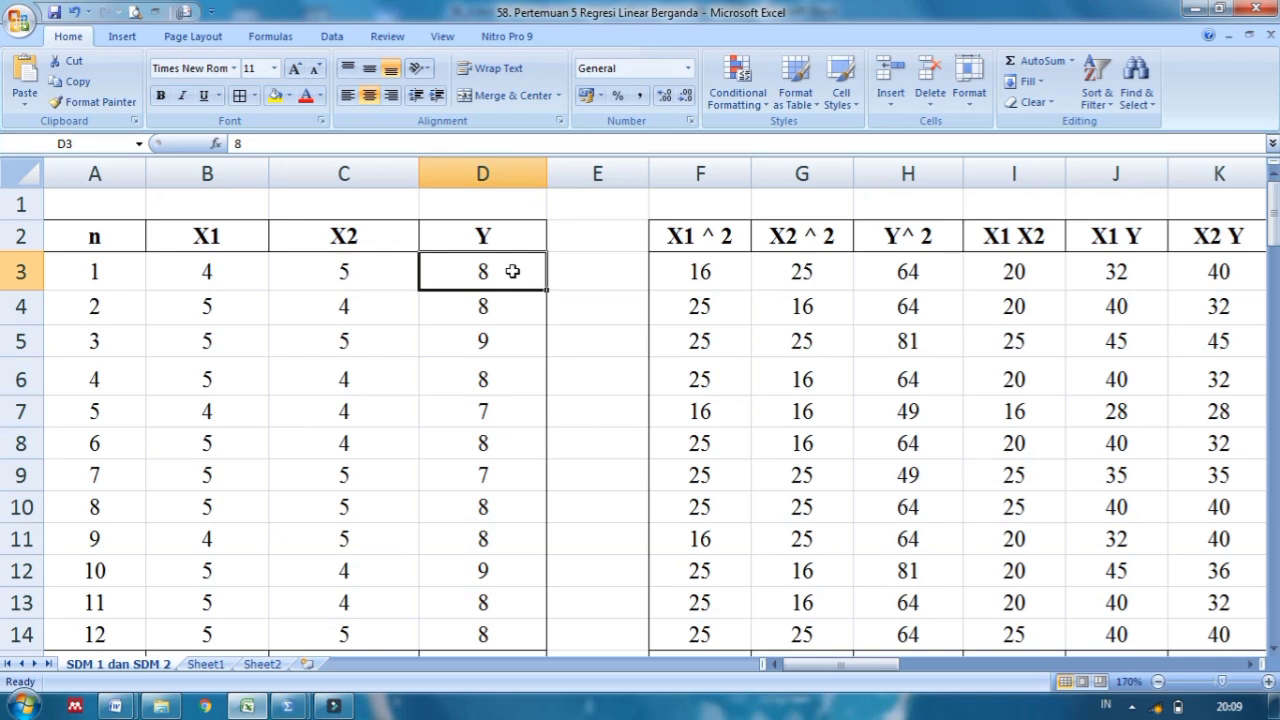
click(935, 274)
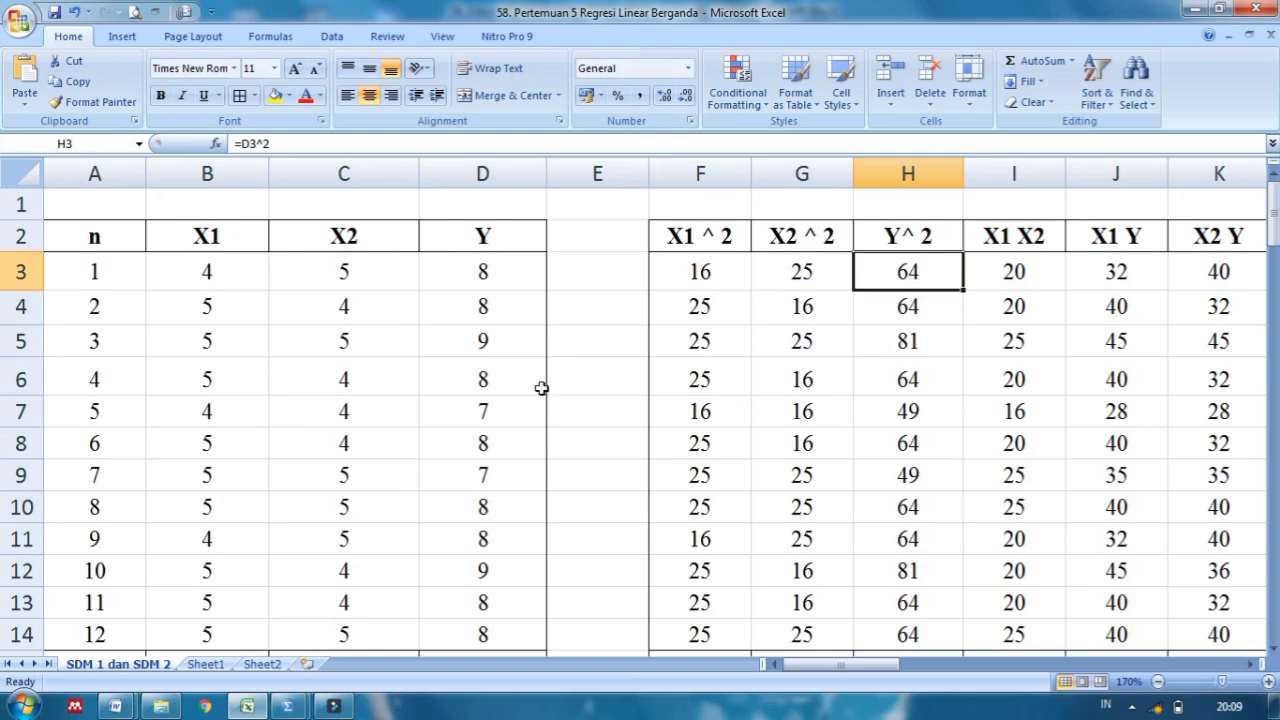
Step: Review the X1 and X2 values in B3 and C3 and inspect the X1 X2 product formula in I3
click(245, 238)
click(355, 236)
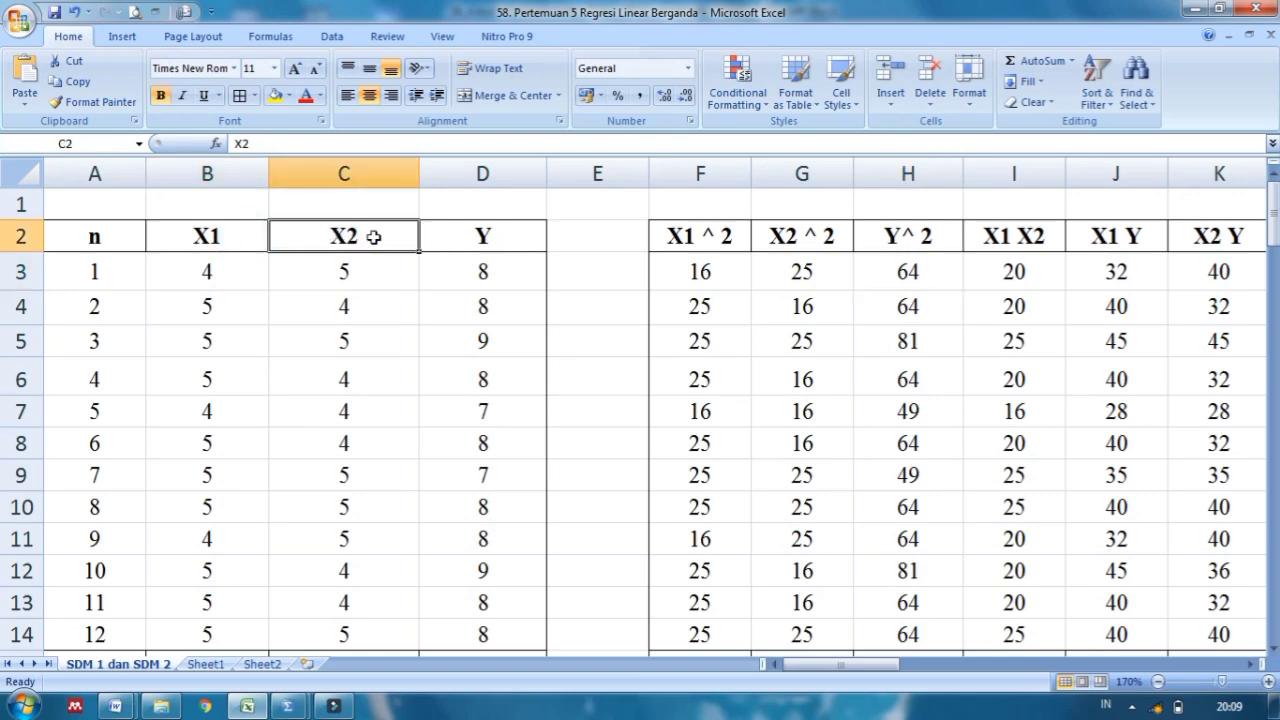
click(242, 276)
click(306, 277)
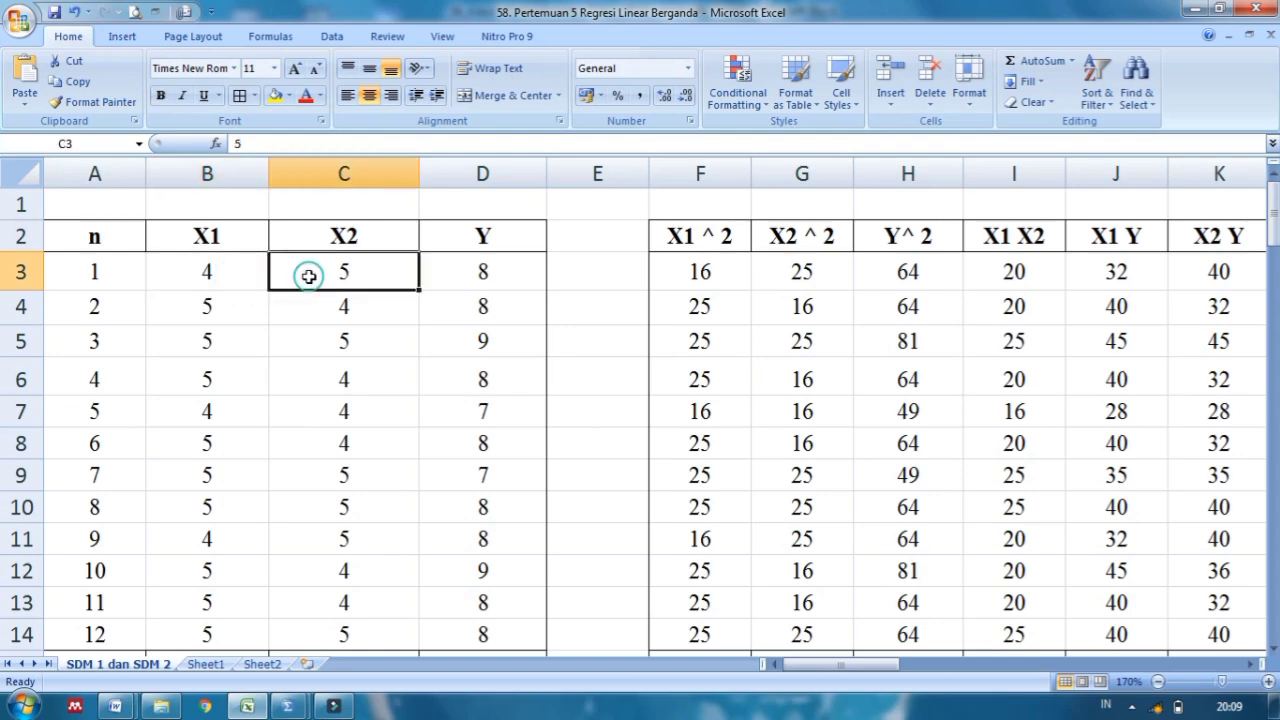
click(238, 274)
click(310, 276)
click(1050, 270)
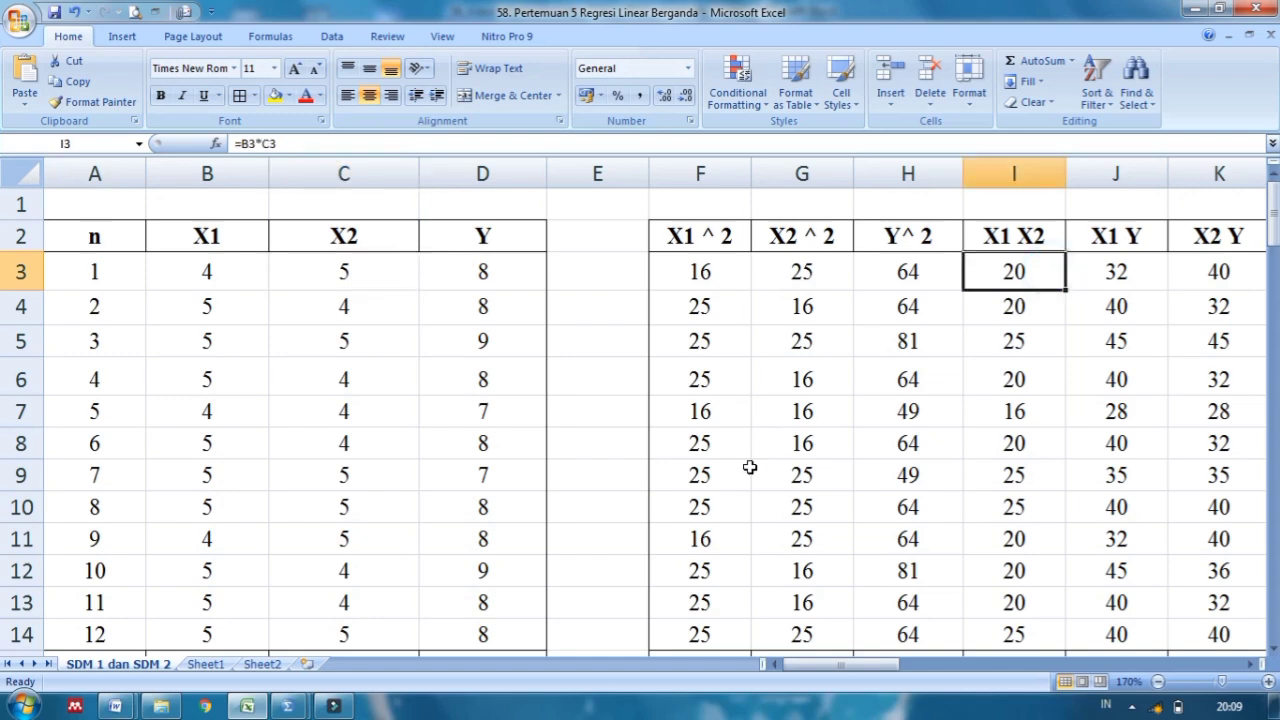
Step: Inspect the X1 Y and X2 Y product formulas in J3 and K3 against the source values in row 3
click(1156, 240)
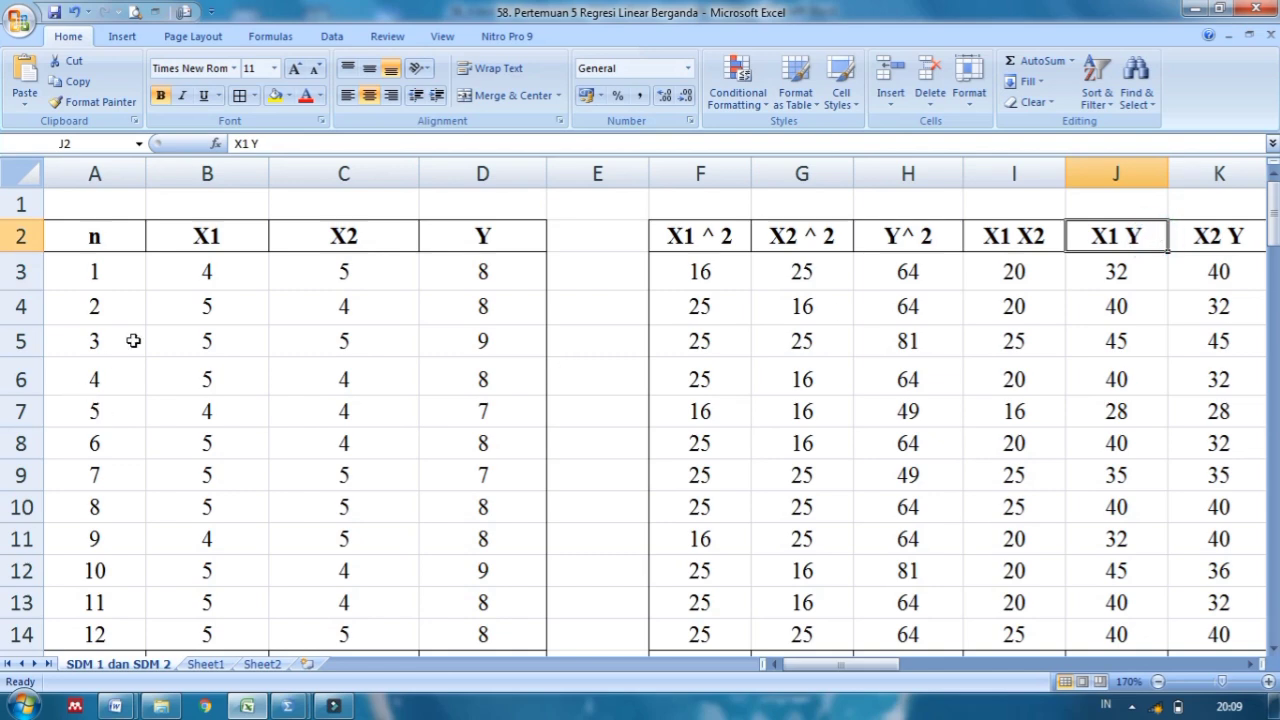
click(243, 271)
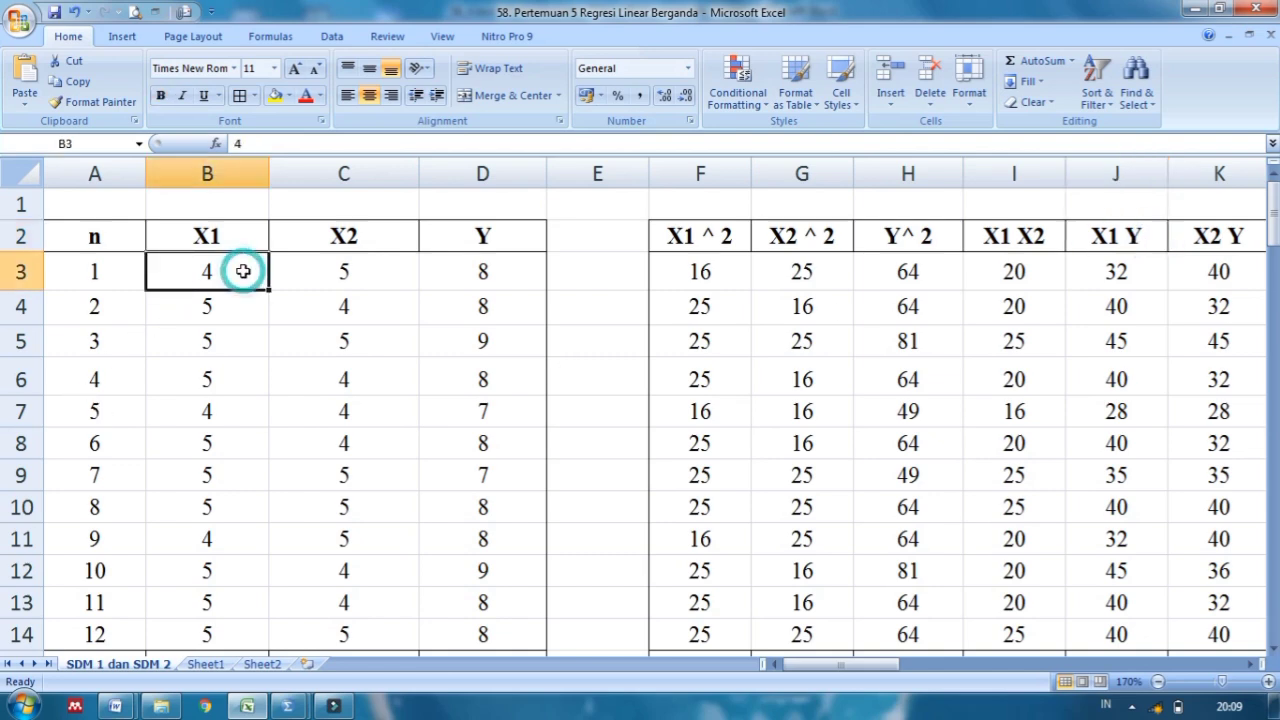
click(516, 274)
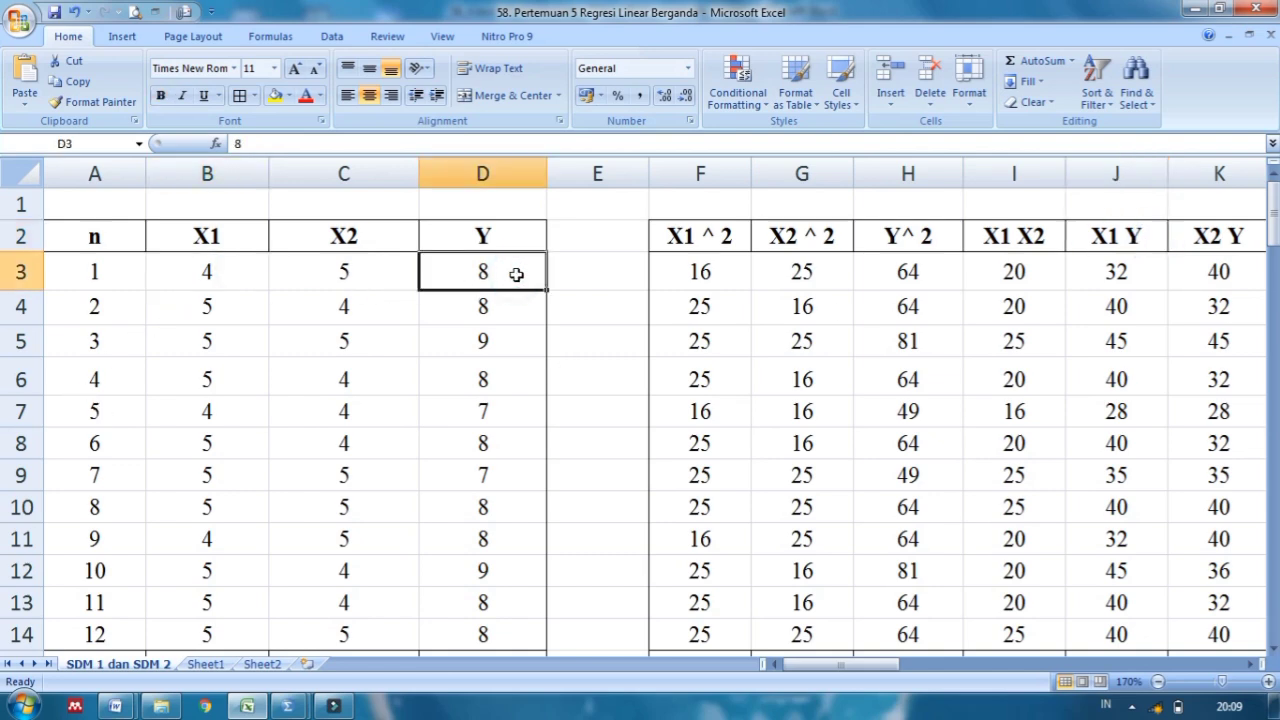
click(1084, 264)
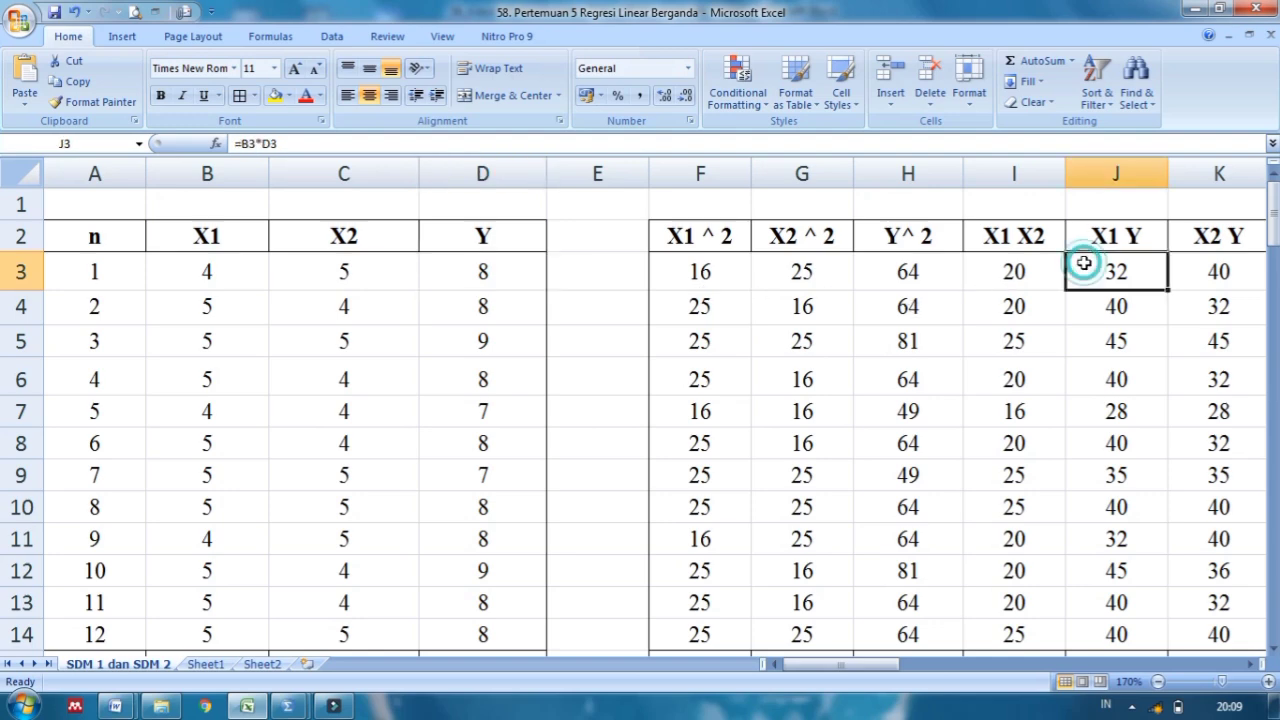
click(1193, 240)
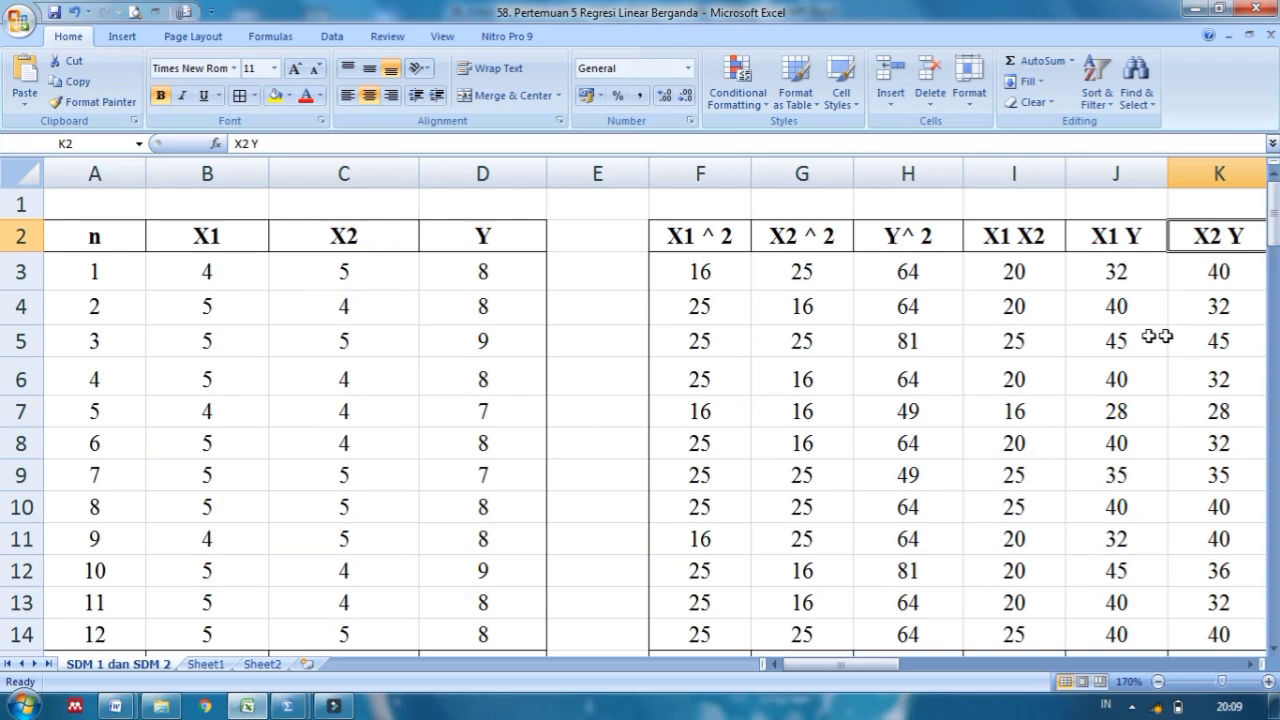
click(385, 278)
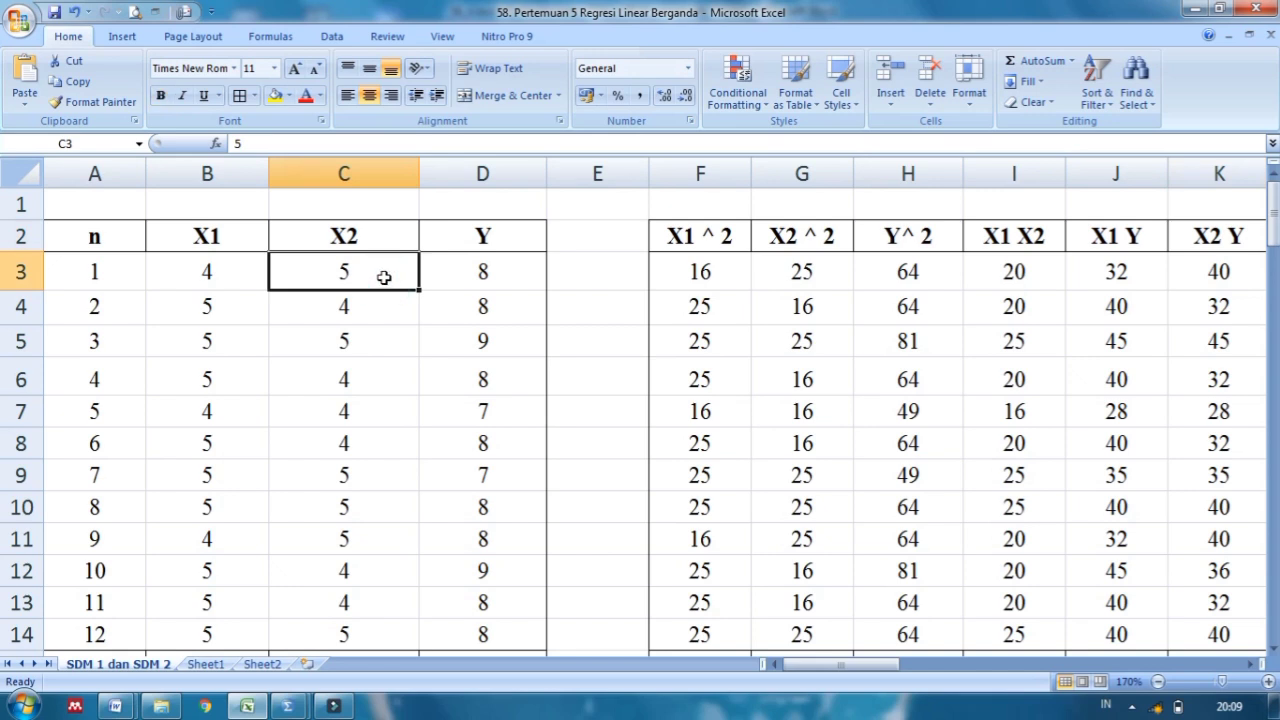
click(509, 270)
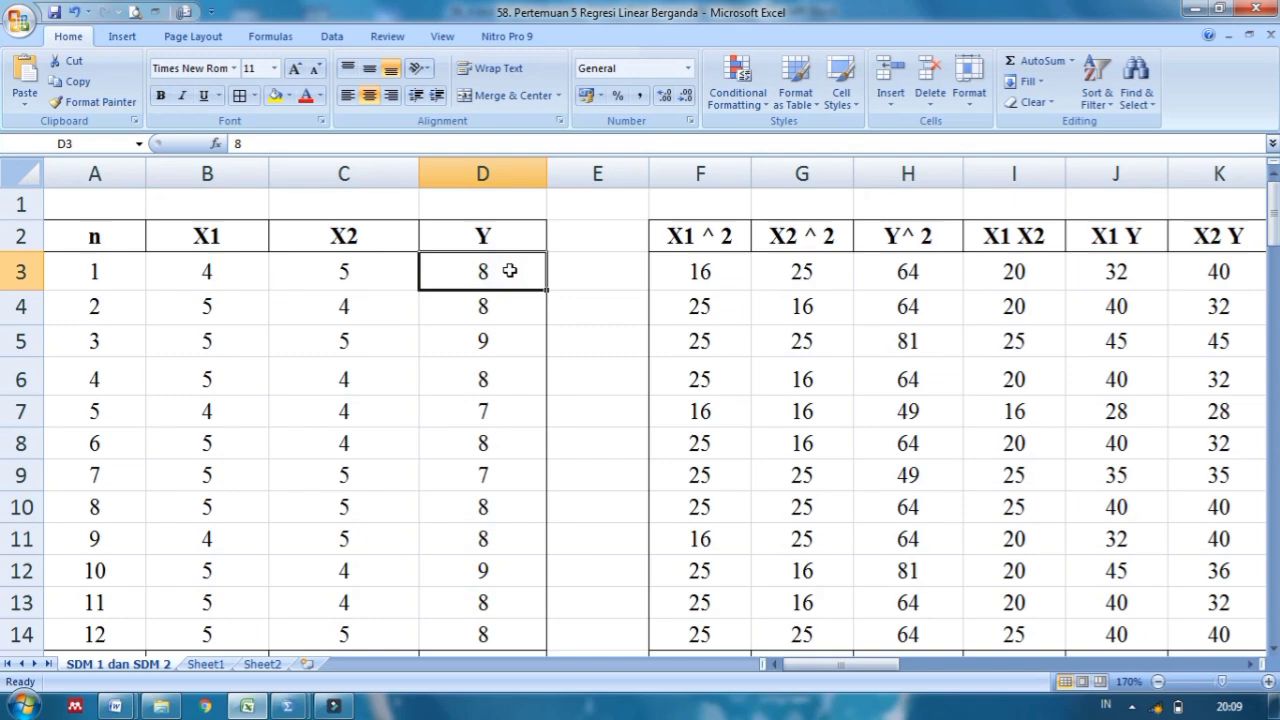
click(1181, 275)
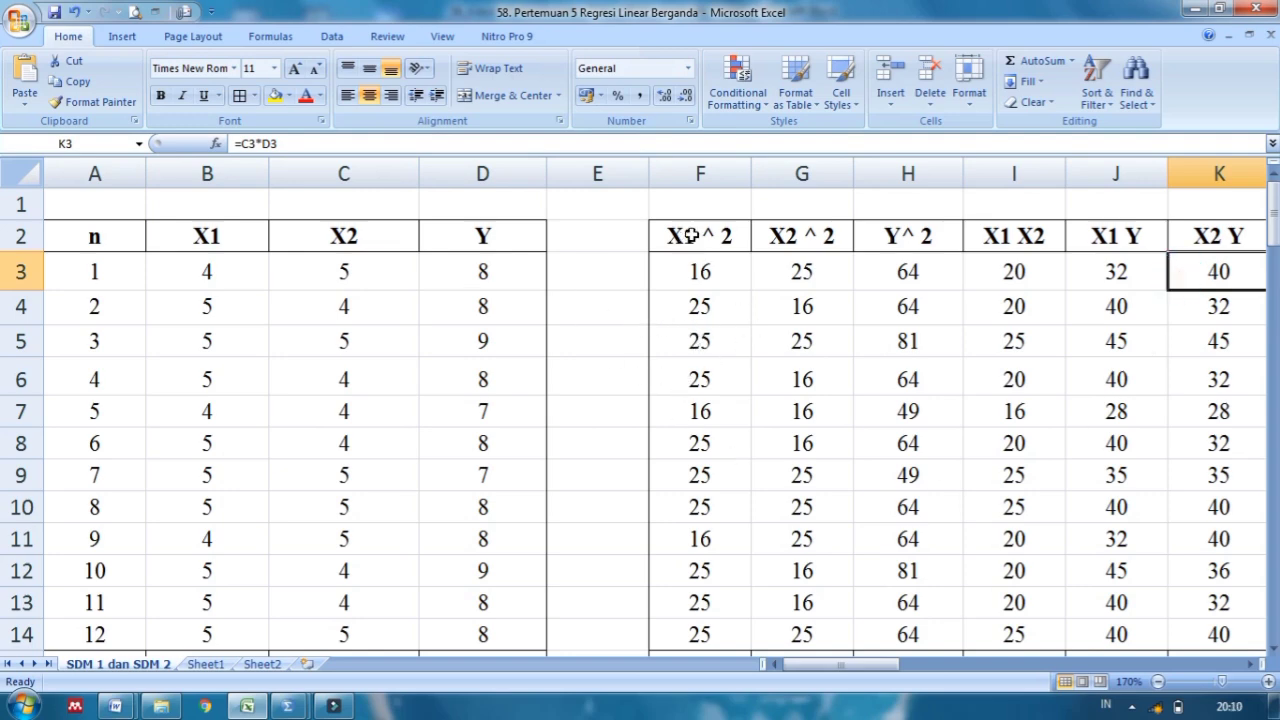
Step: Find the matriks a section and examine the layout of its sum symbols in F17:J19
click(437, 222)
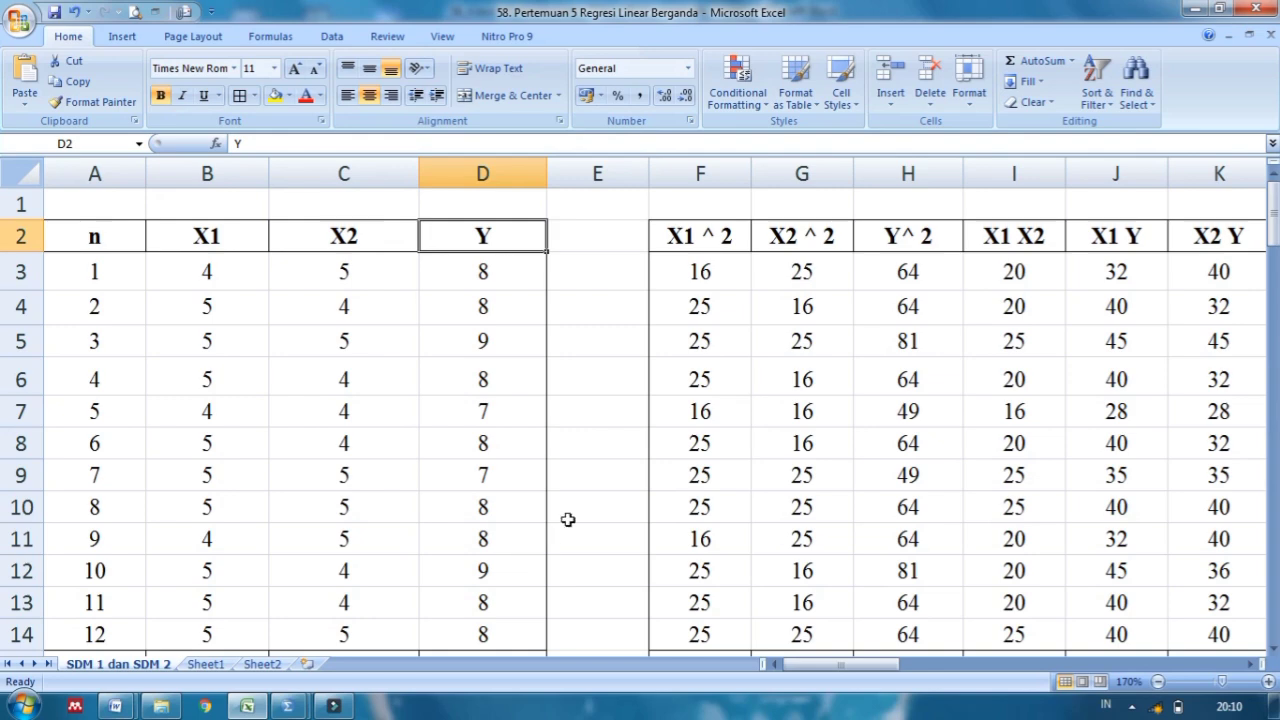
scroll(567, 519, down, 5)
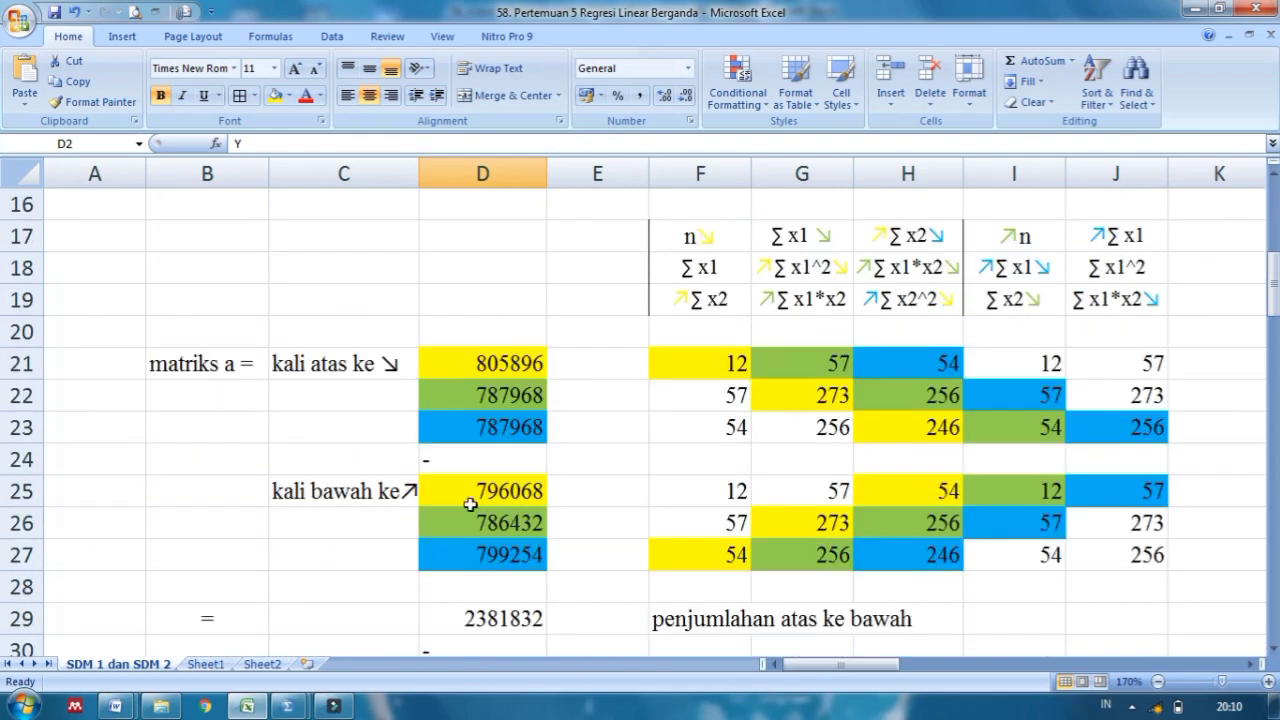
click(193, 372)
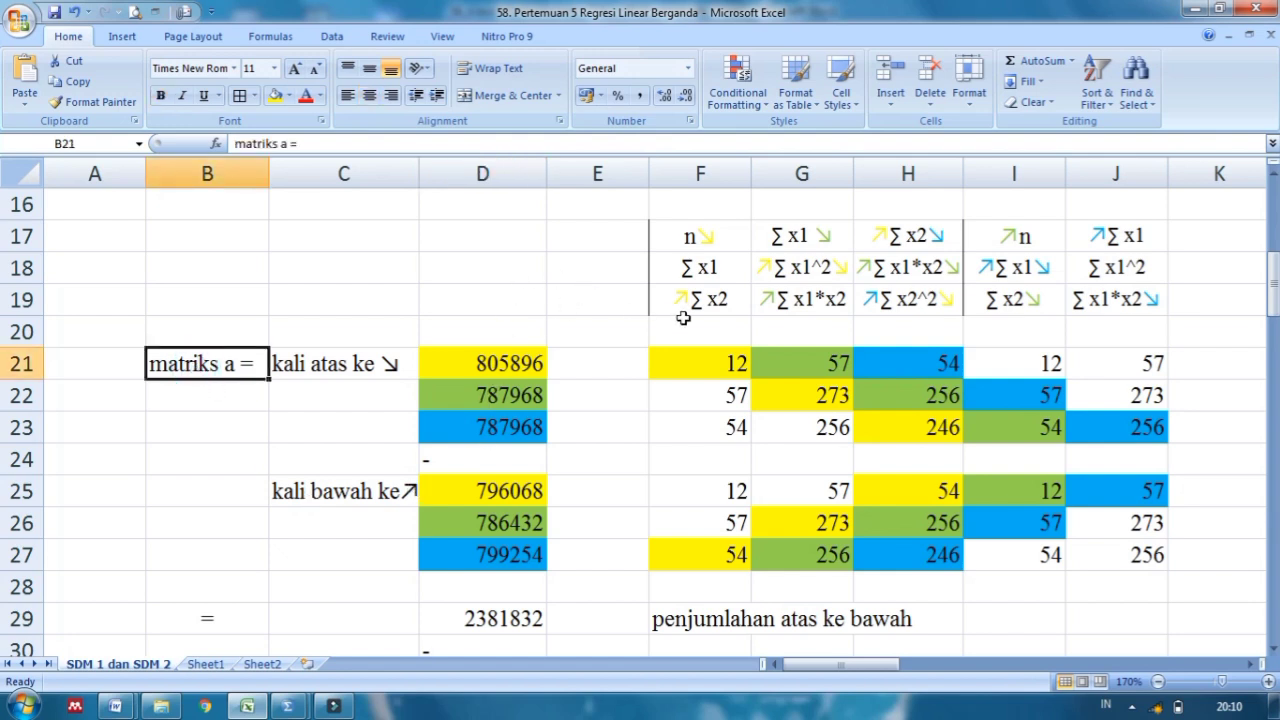
drag(704, 236, 885, 318)
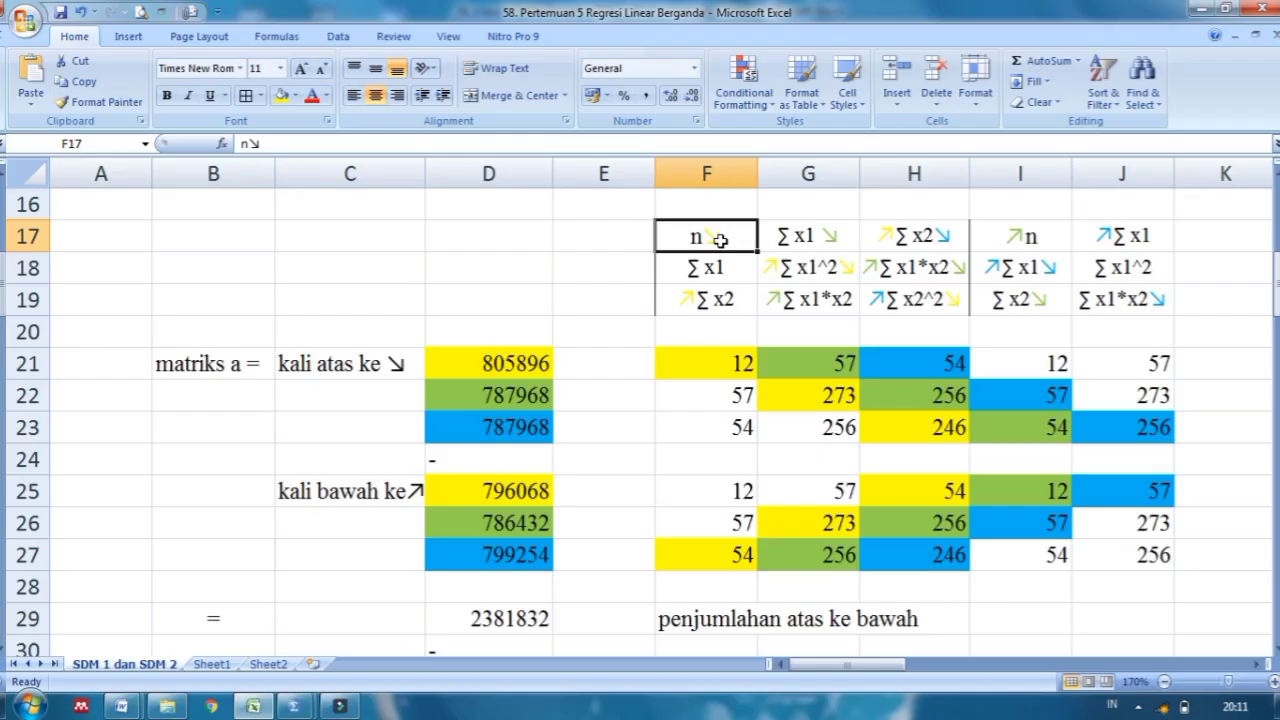
click(722, 242)
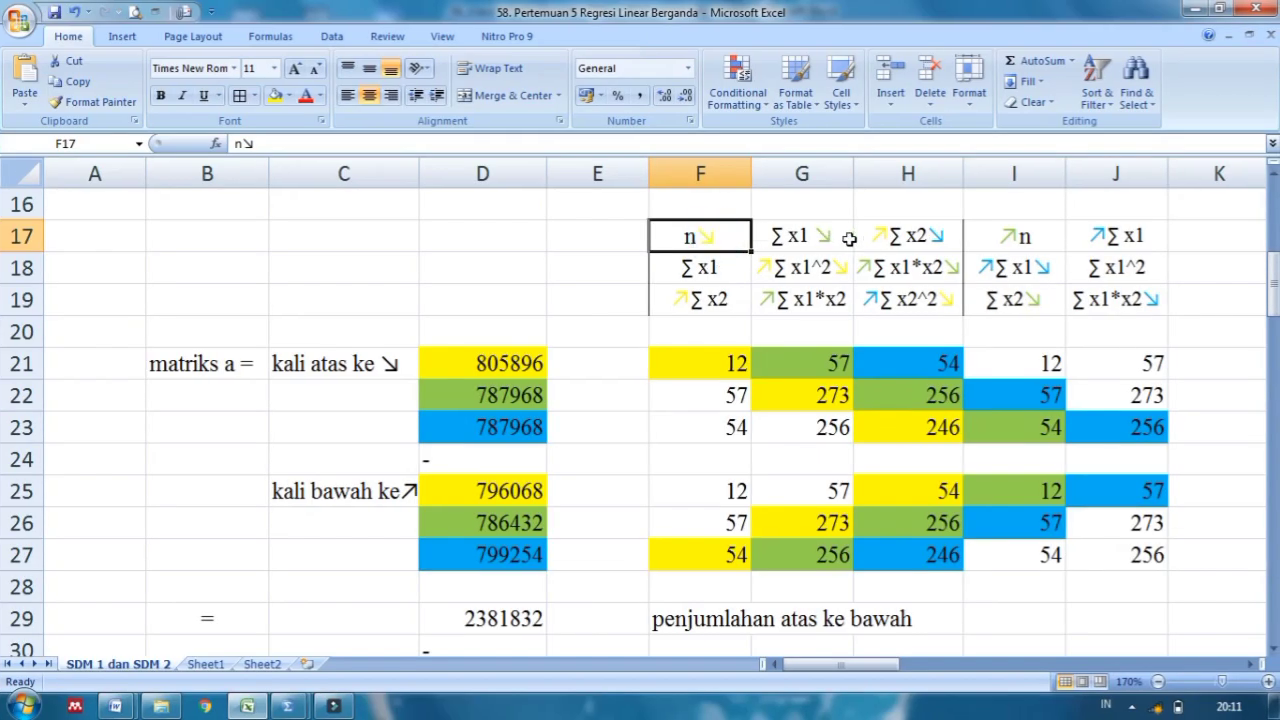
drag(712, 232, 822, 302)
drag(990, 238, 1140, 305)
Step: Compare the n and ∑ x1 entries in F17 and G17 with the repeated columns in I17 and J17
click(697, 236)
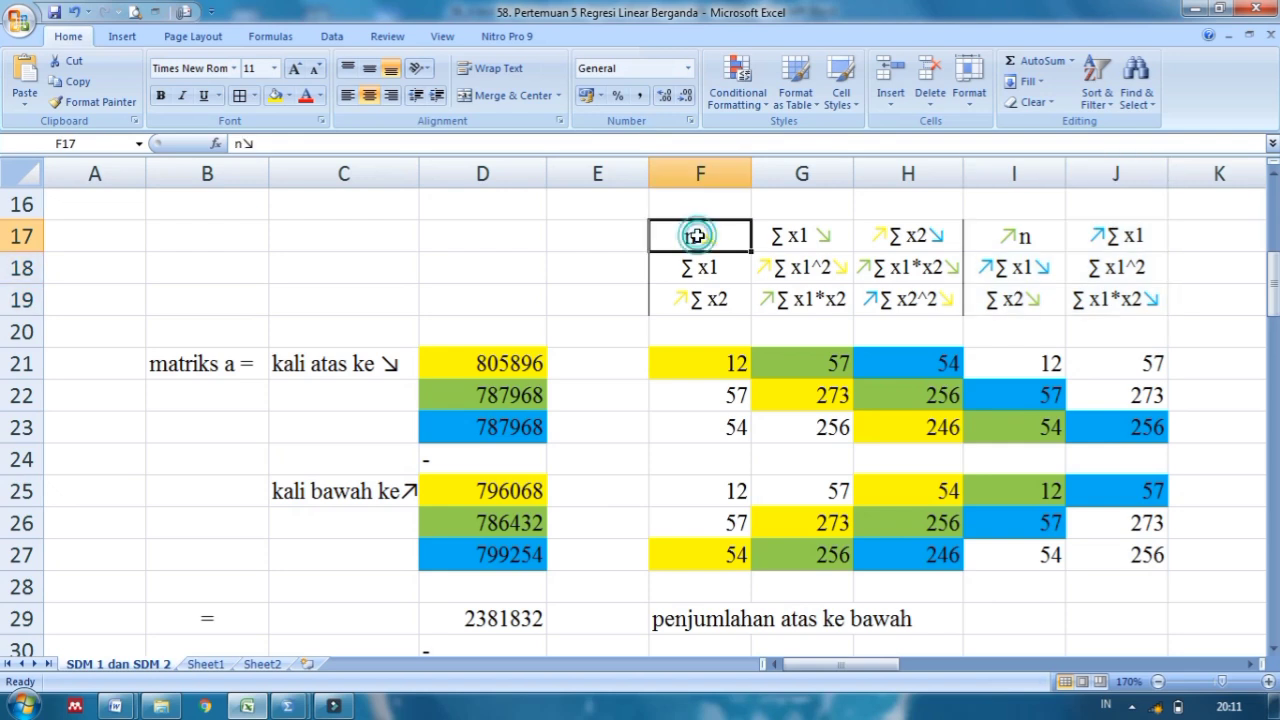
click(787, 236)
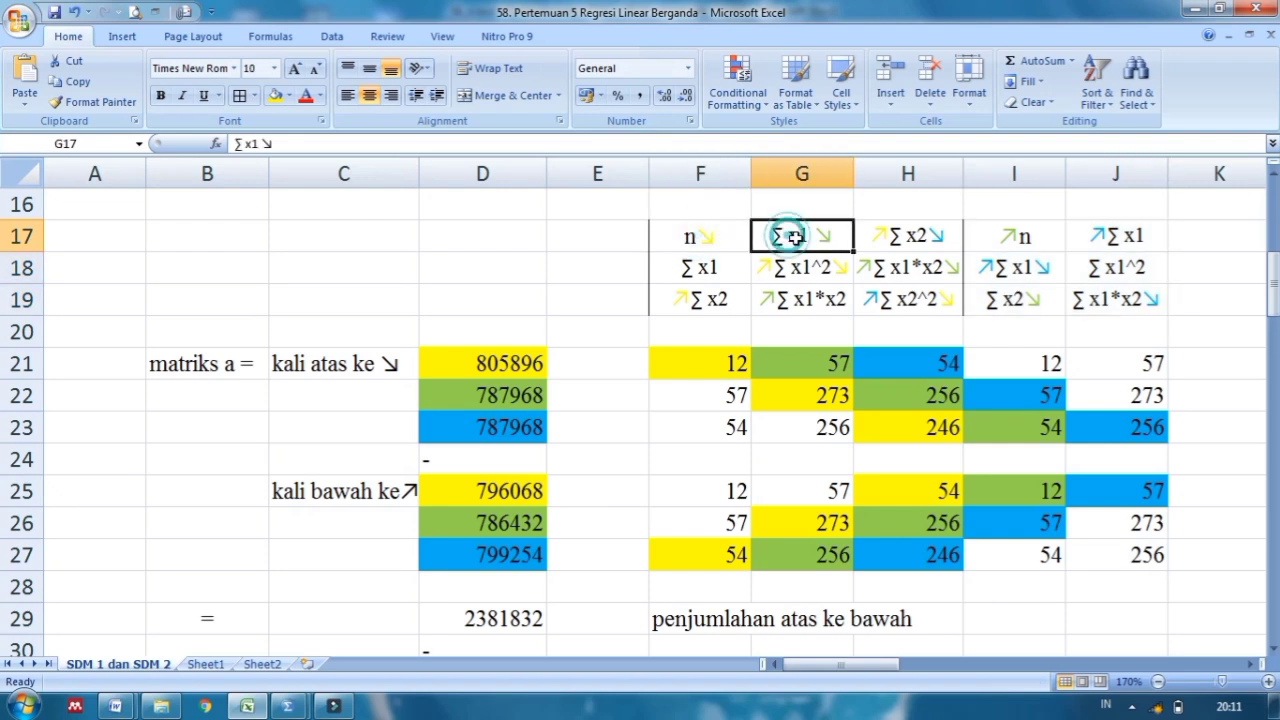
click(1020, 240)
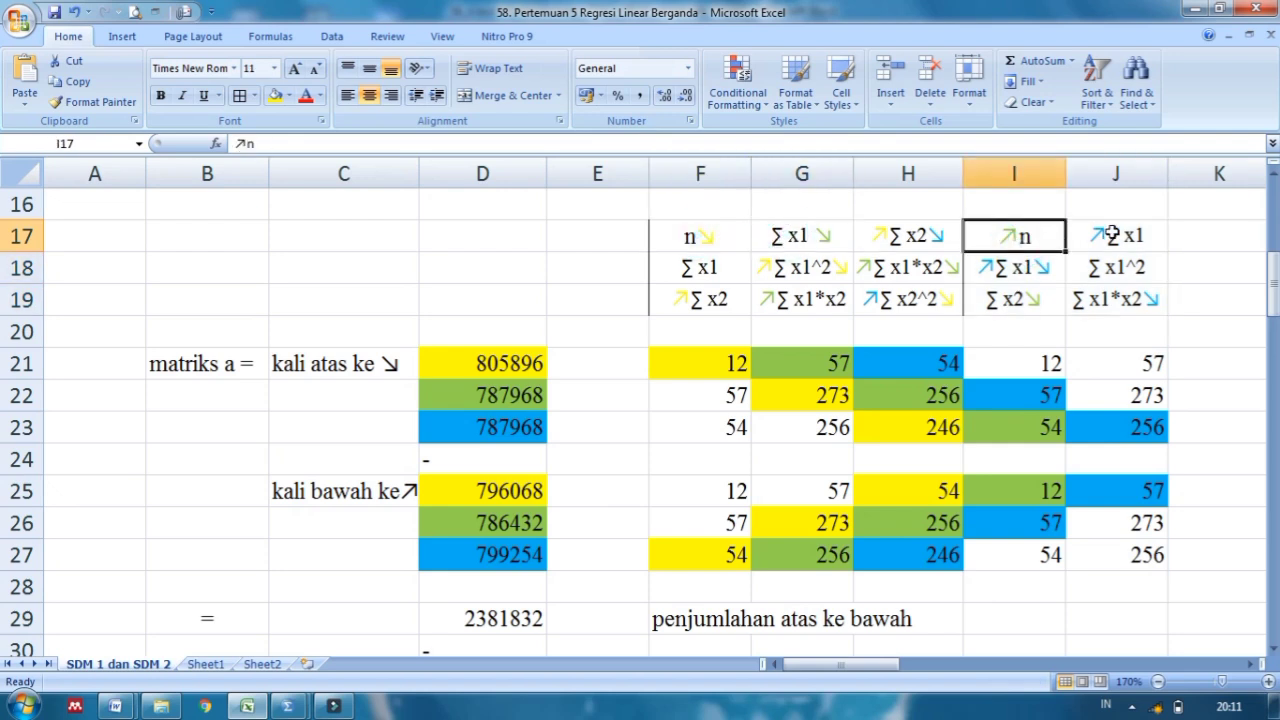
click(1112, 234)
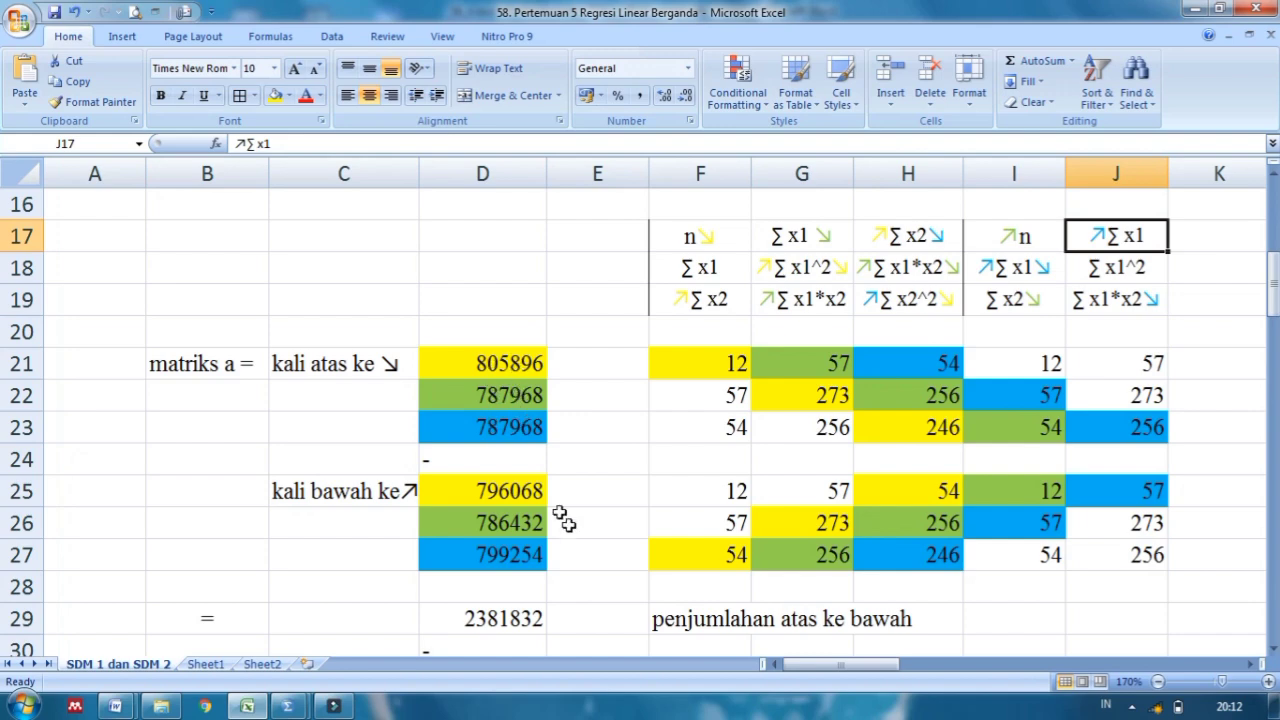
Step: Inspect the matriks a sum formulas in D29 and D31 and the subtraction formula in D33
scroll(632, 442, down, 1)
scroll(632, 442, down, 1)
scroll(632, 442, up, 1)
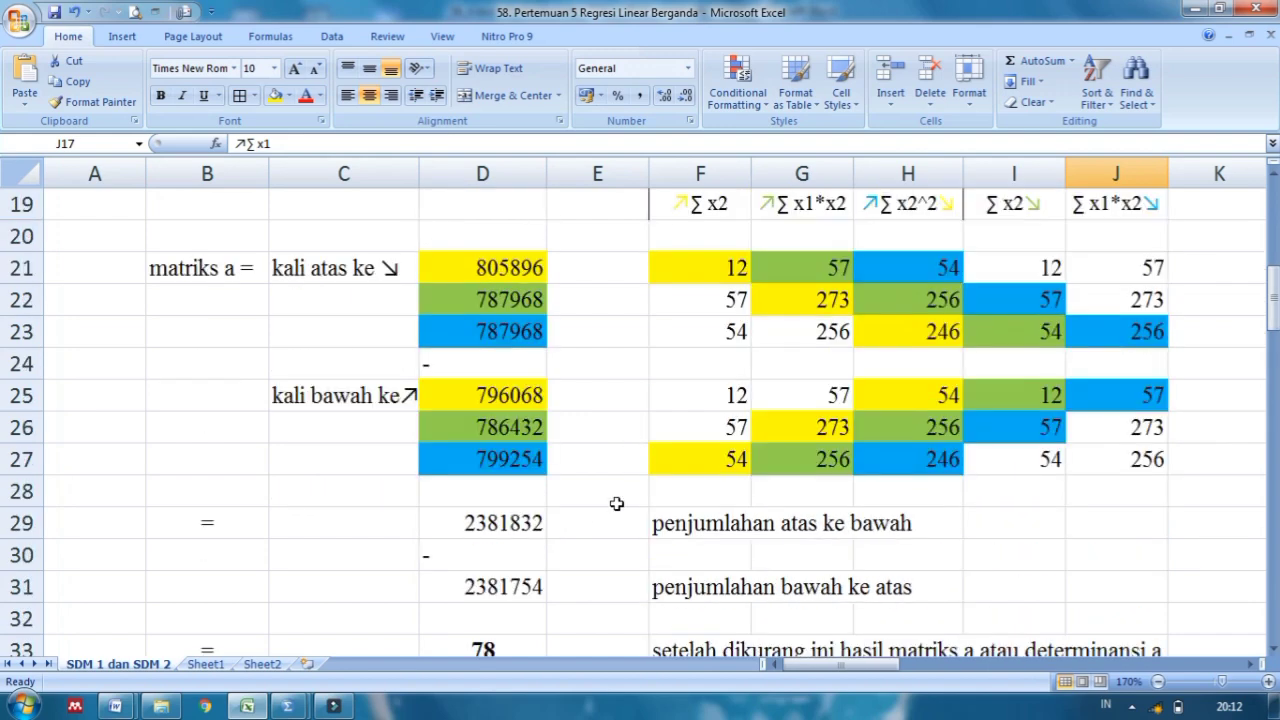
click(510, 527)
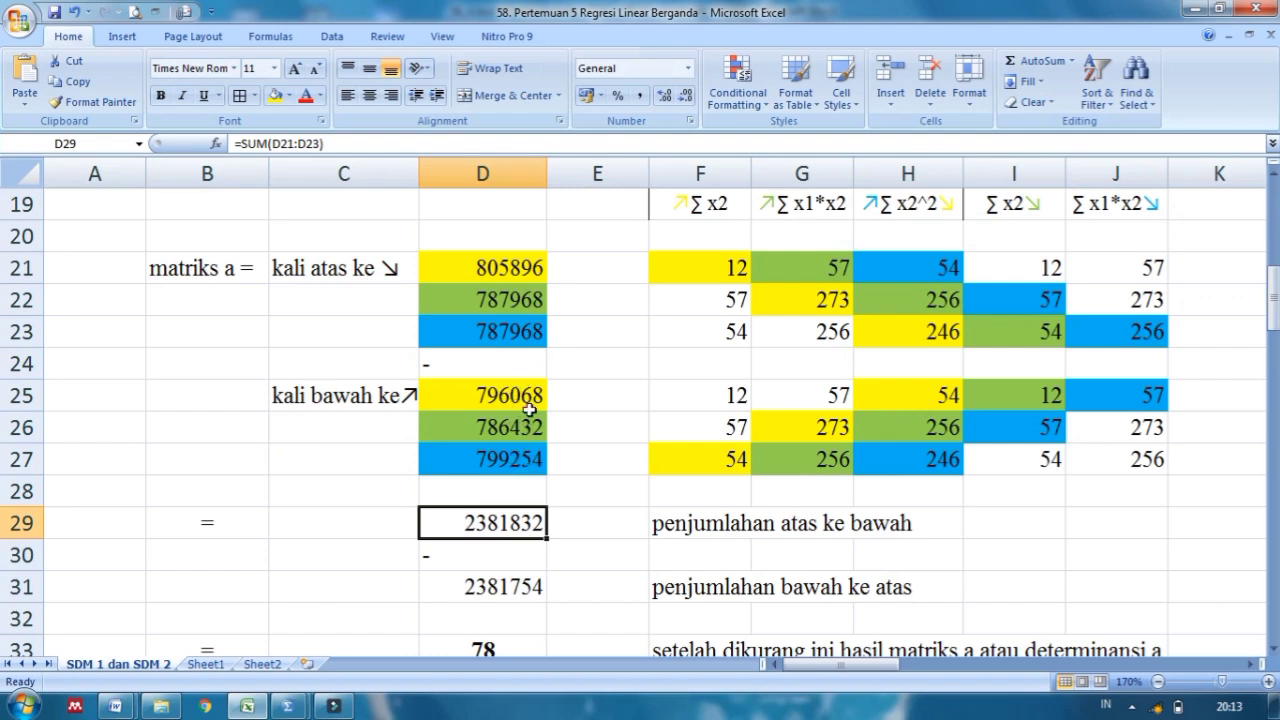
click(518, 588)
click(497, 525)
click(527, 592)
click(522, 522)
click(537, 588)
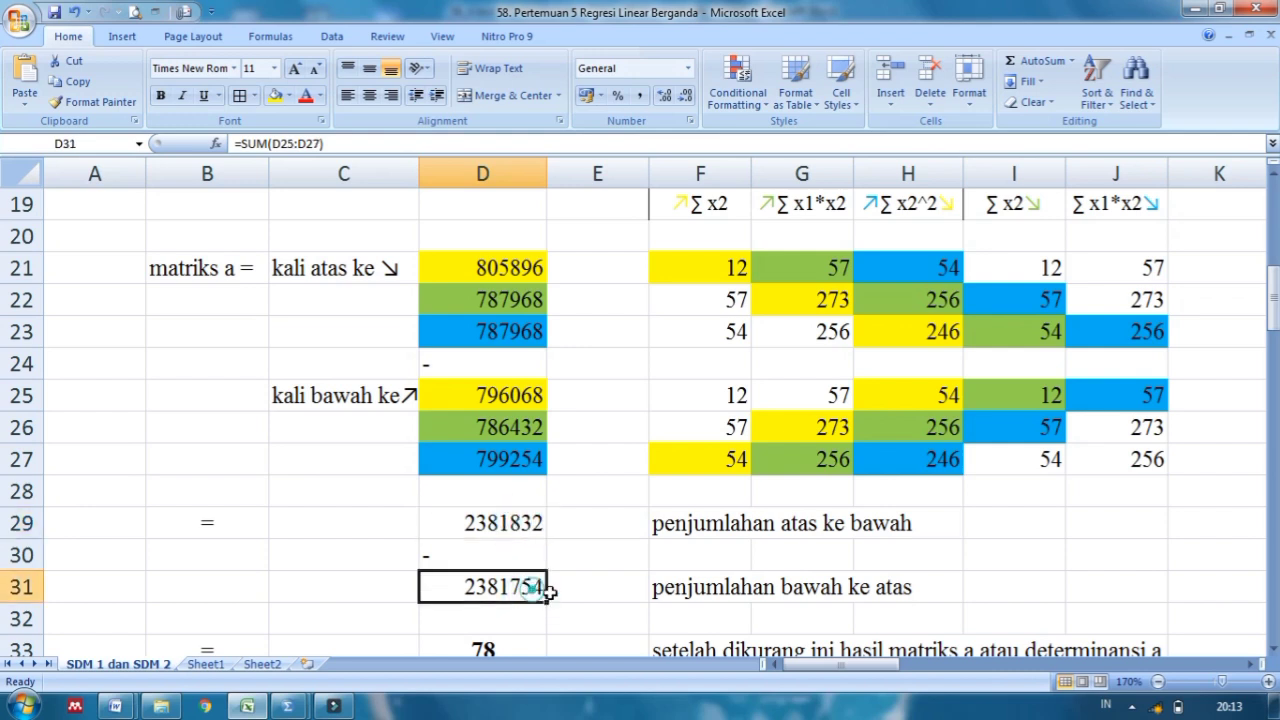
click(216, 271)
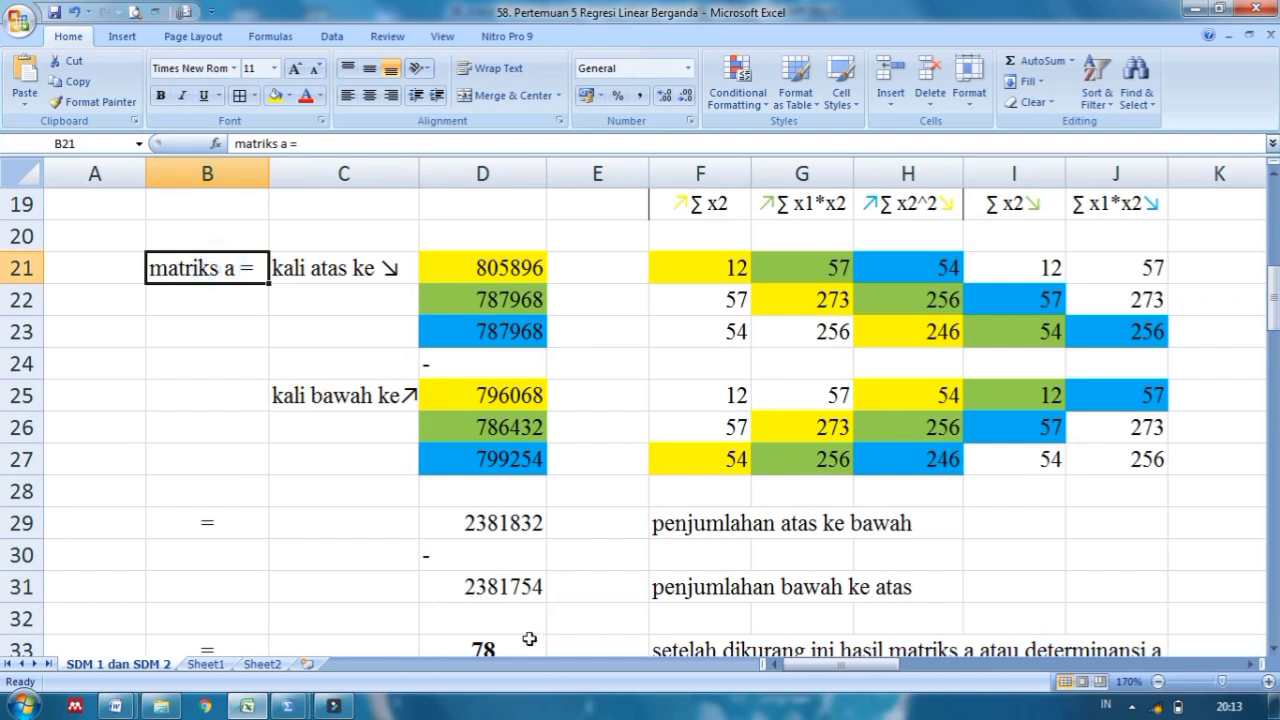
click(479, 647)
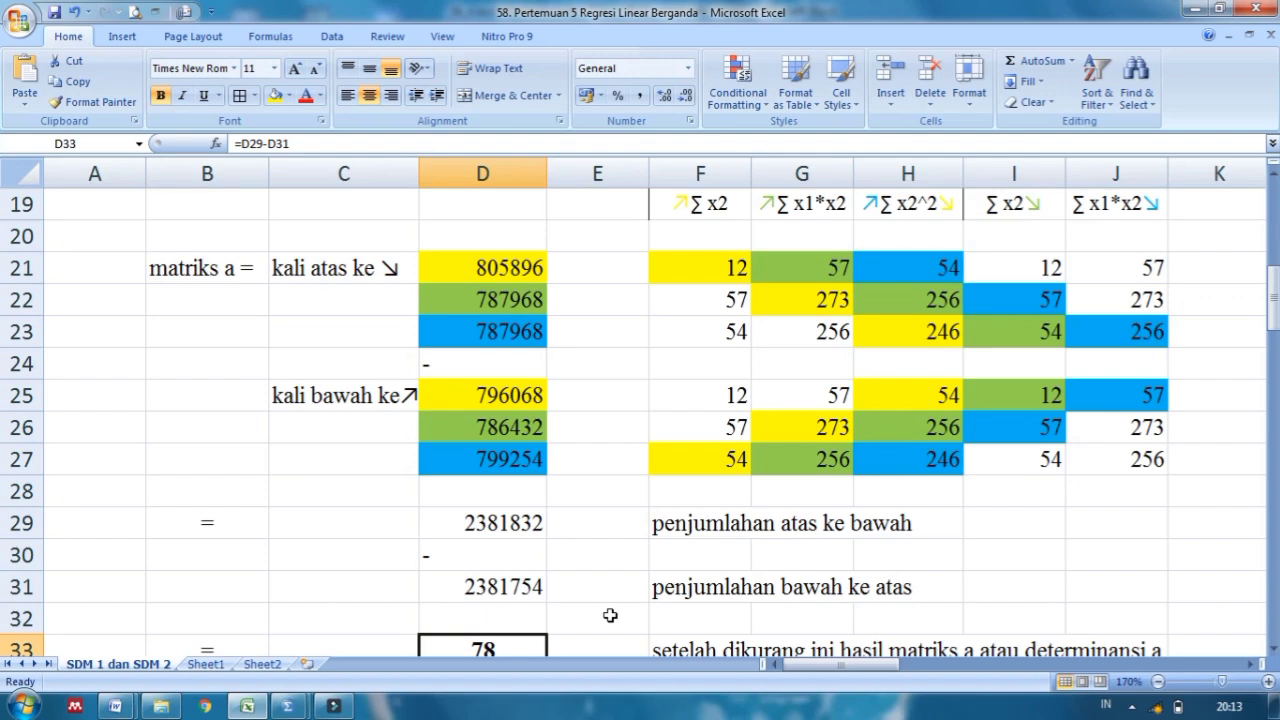
Step: Compare the matriks a 1 layout with the base matriks a symbols in F17:H19
scroll(610, 615, down, 4)
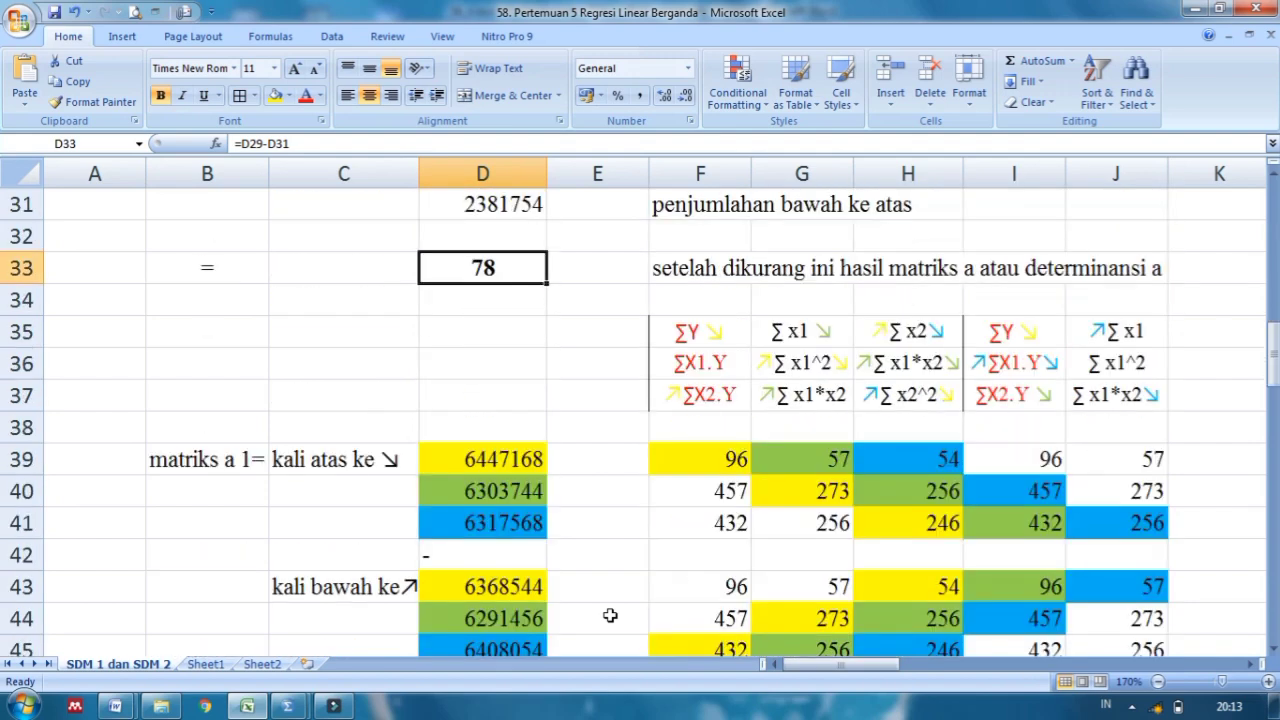
scroll(610, 615, down, 1)
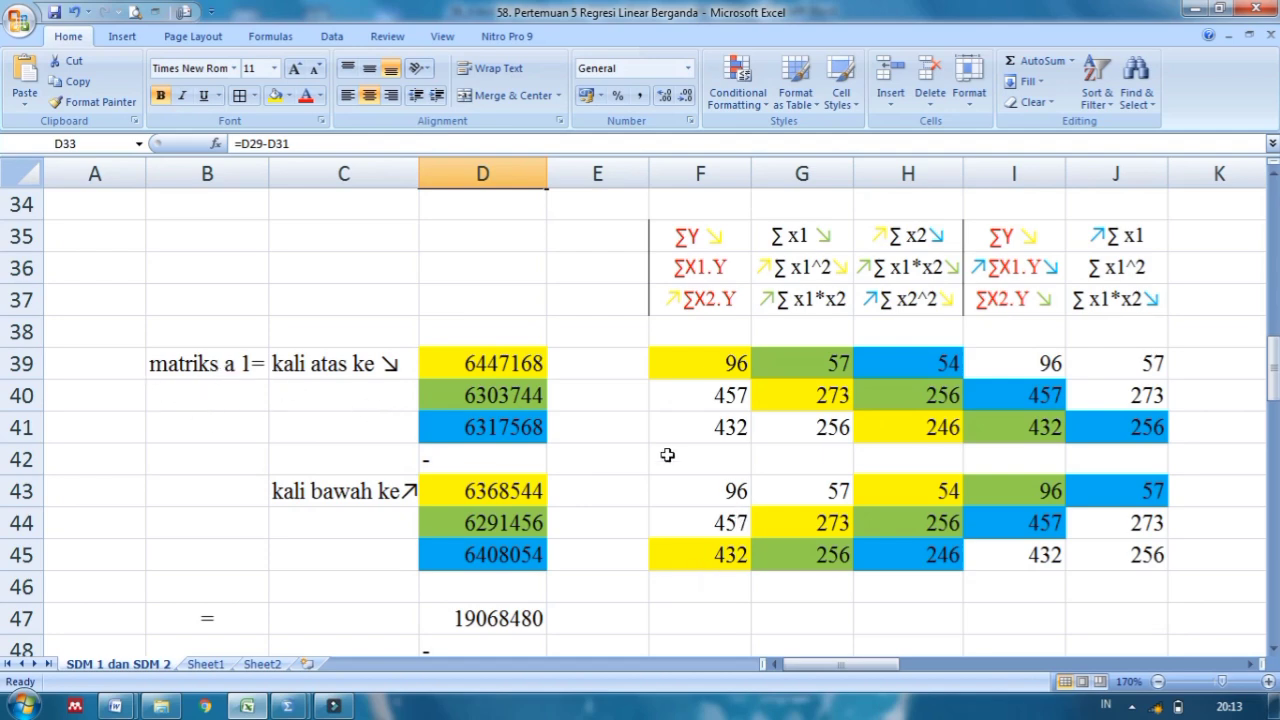
scroll(667, 455, up, 8)
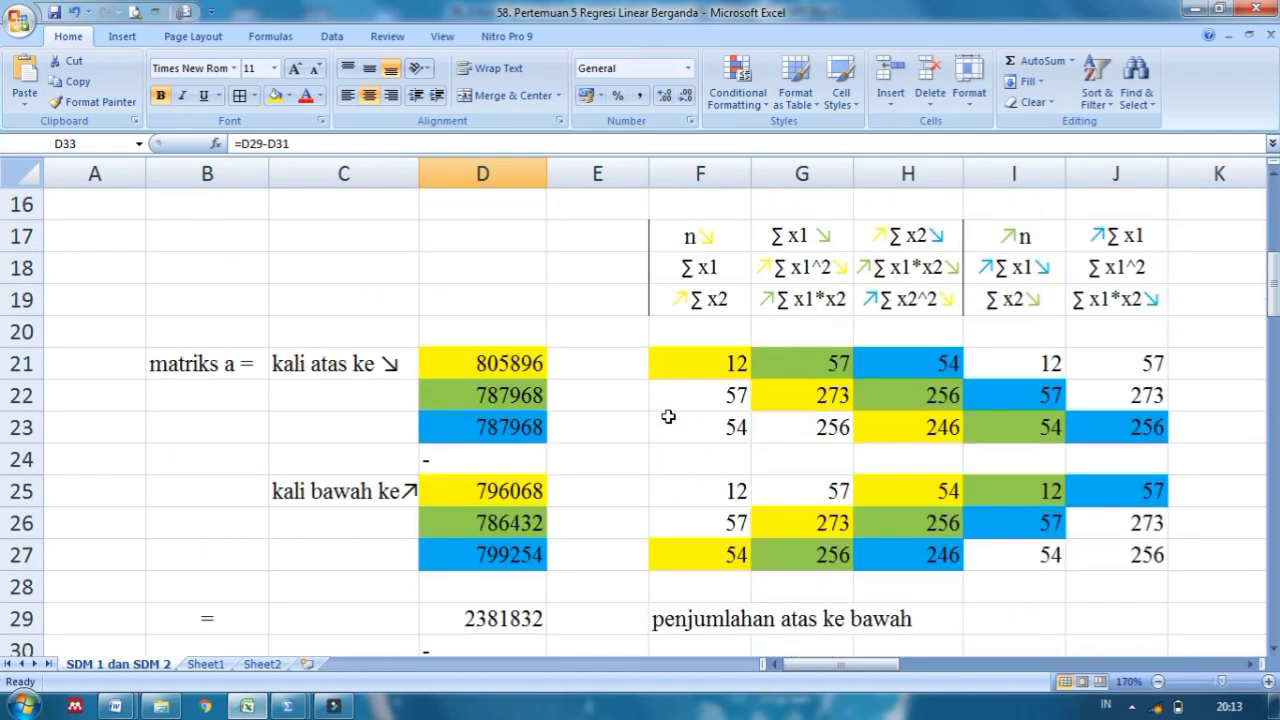
drag(676, 417, 904, 492)
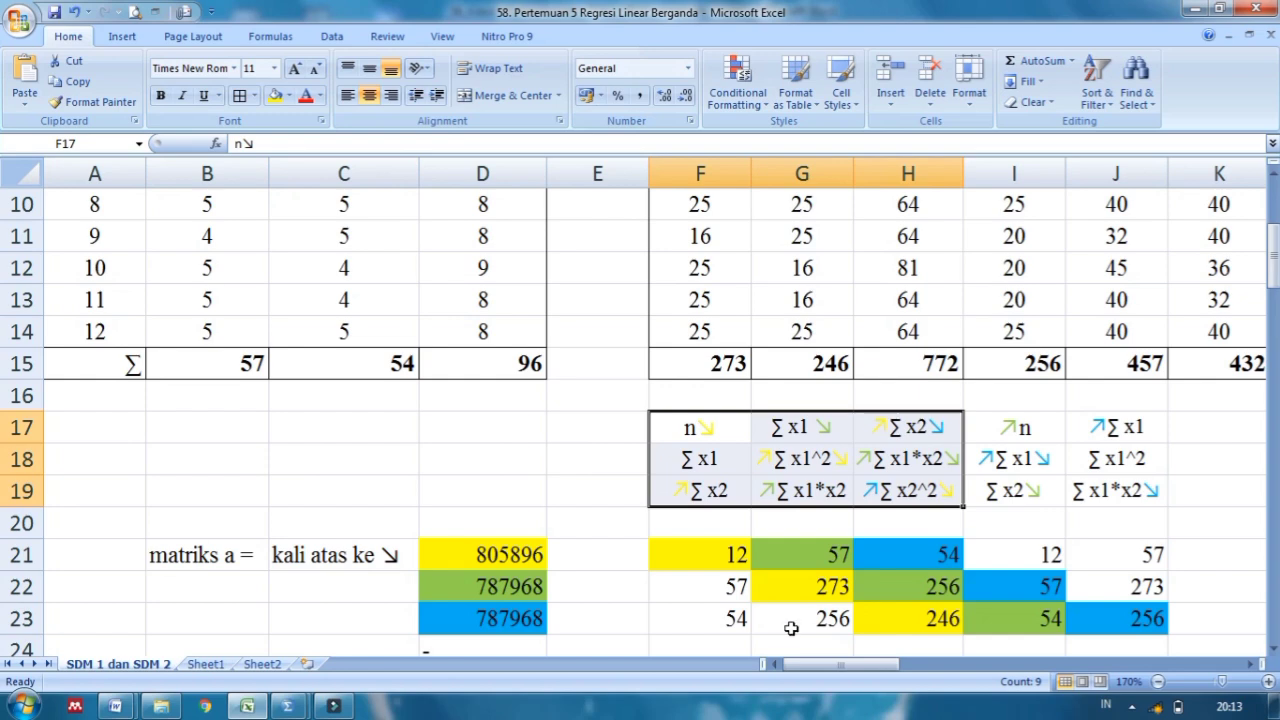
scroll(790, 628, down, 8)
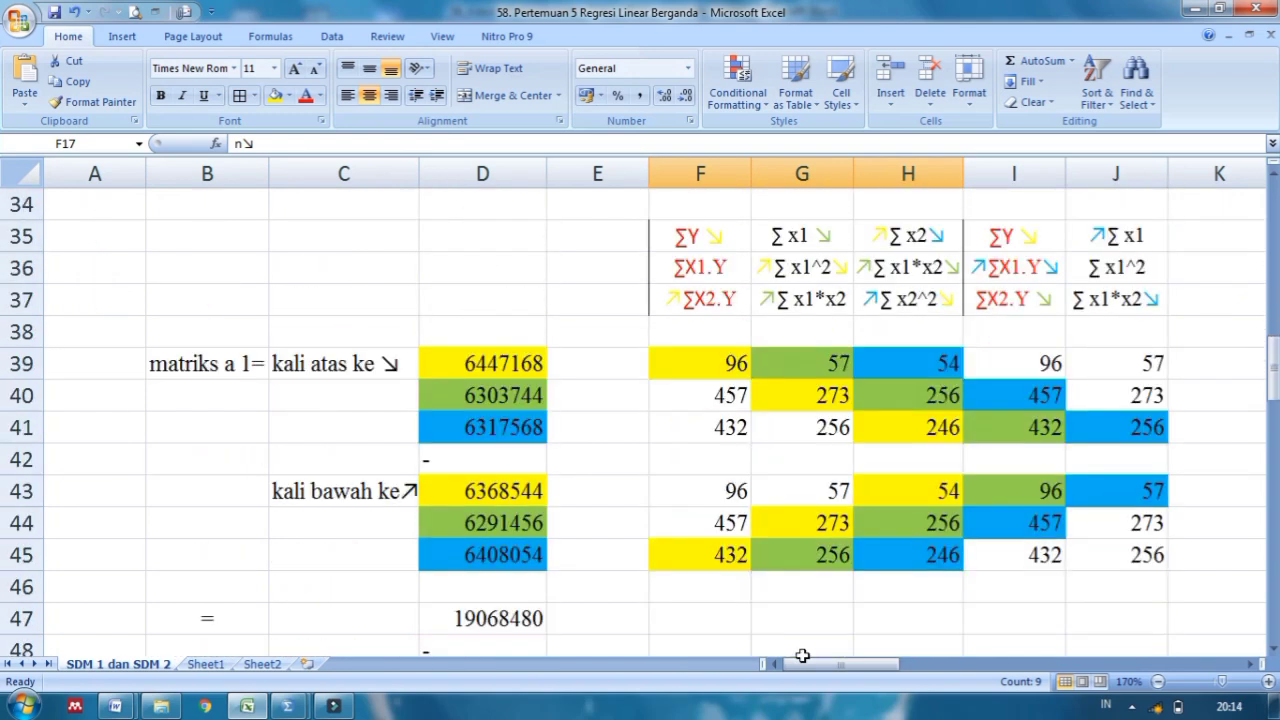
Step: Examine the matriks a 1 layout, checking the substituted Y column F35:F37 and the repeated first two columns in I35 and J35
click(190, 366)
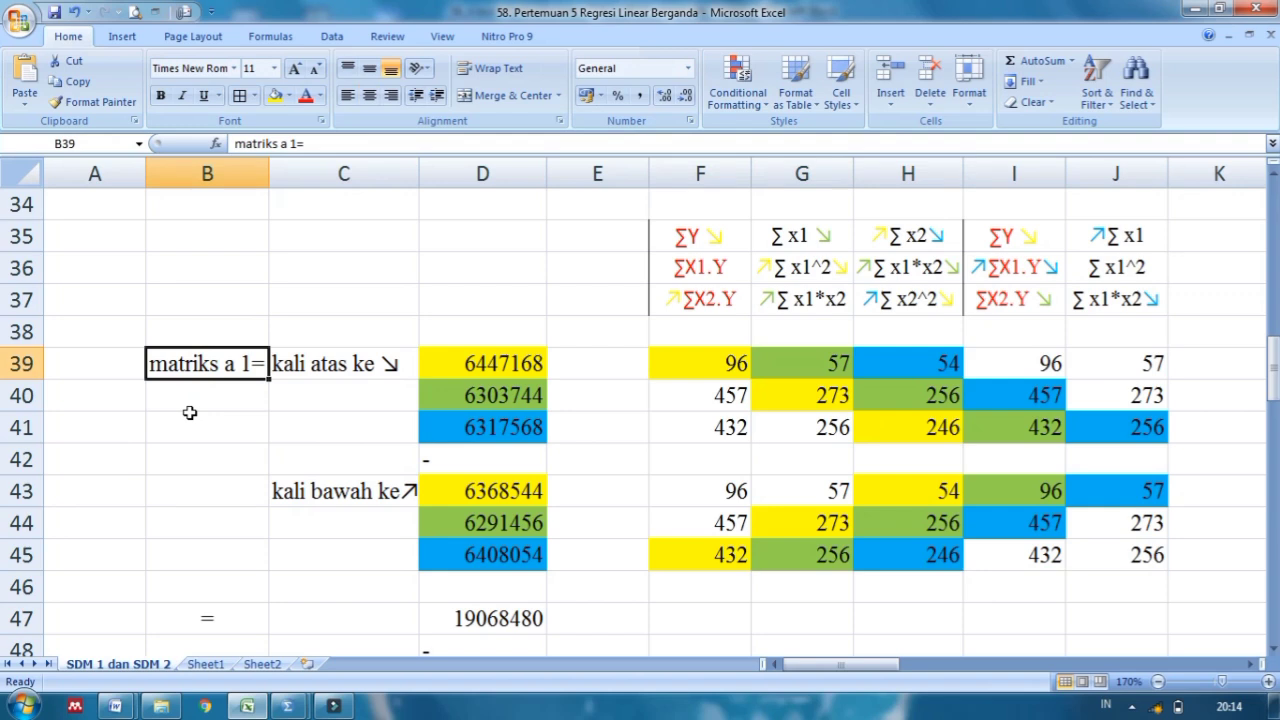
drag(703, 230, 703, 300)
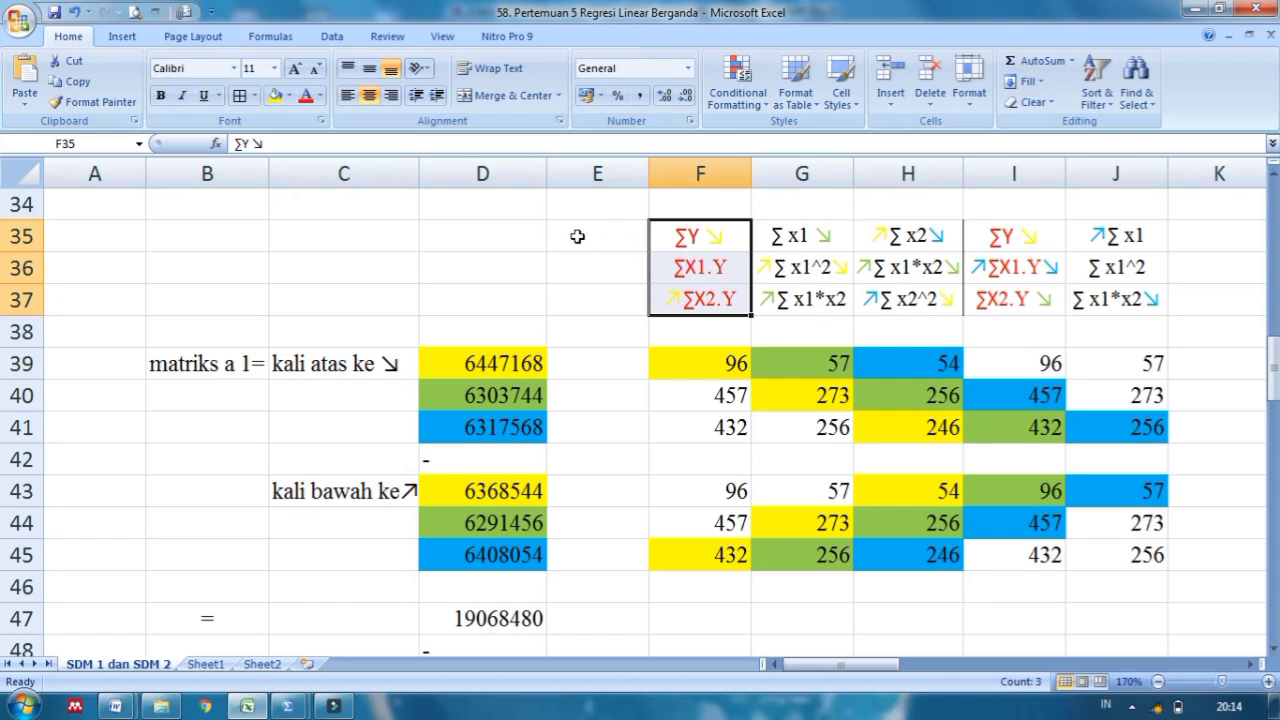
drag(722, 234, 725, 298)
click(723, 236)
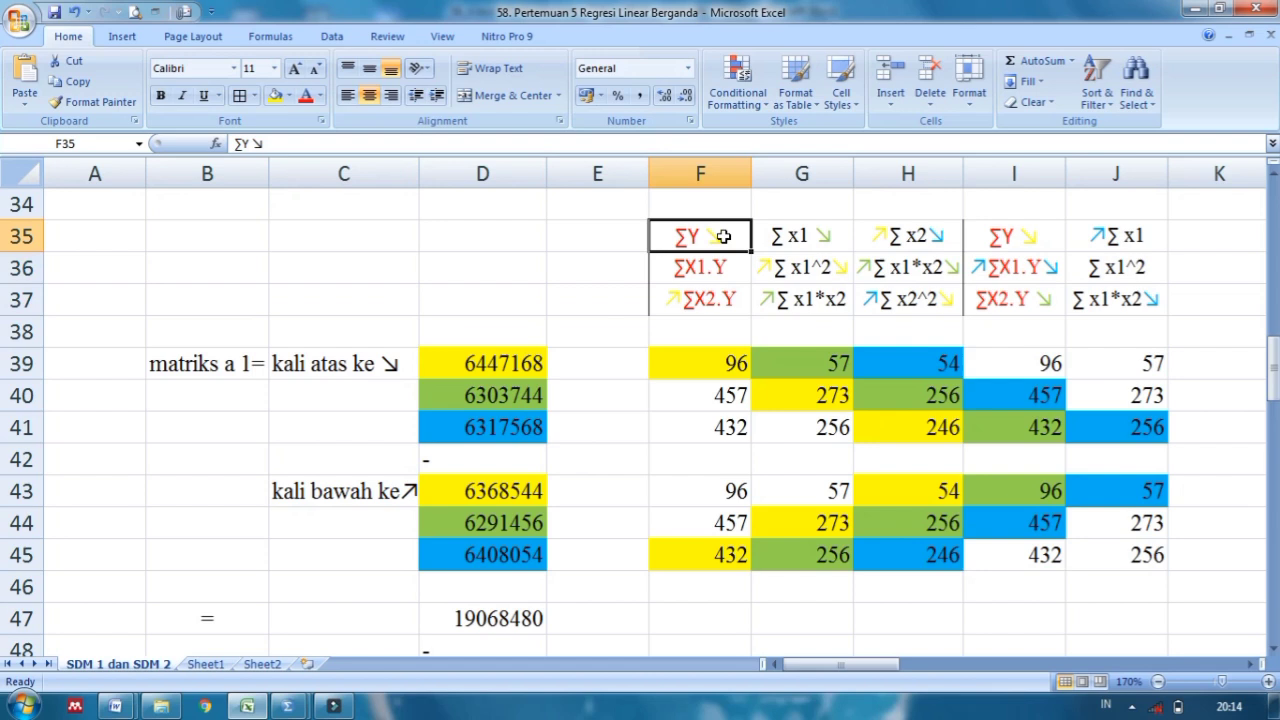
click(792, 238)
click(1002, 236)
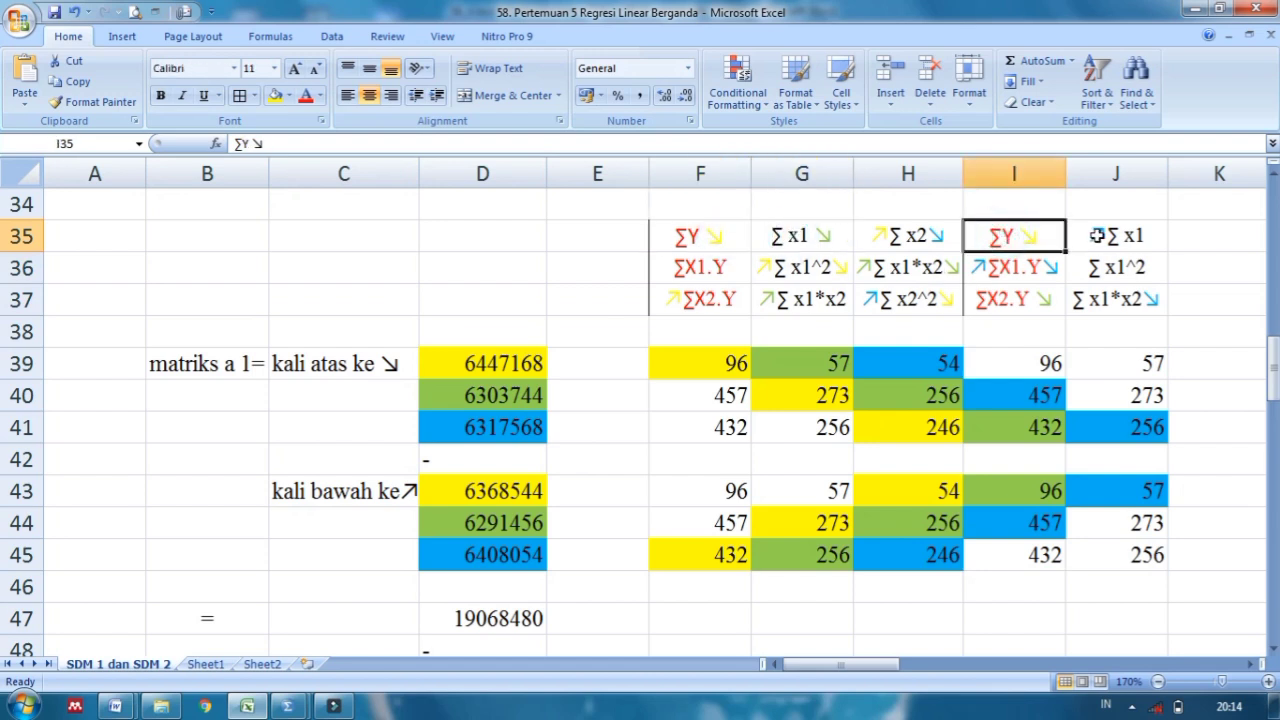
click(1088, 236)
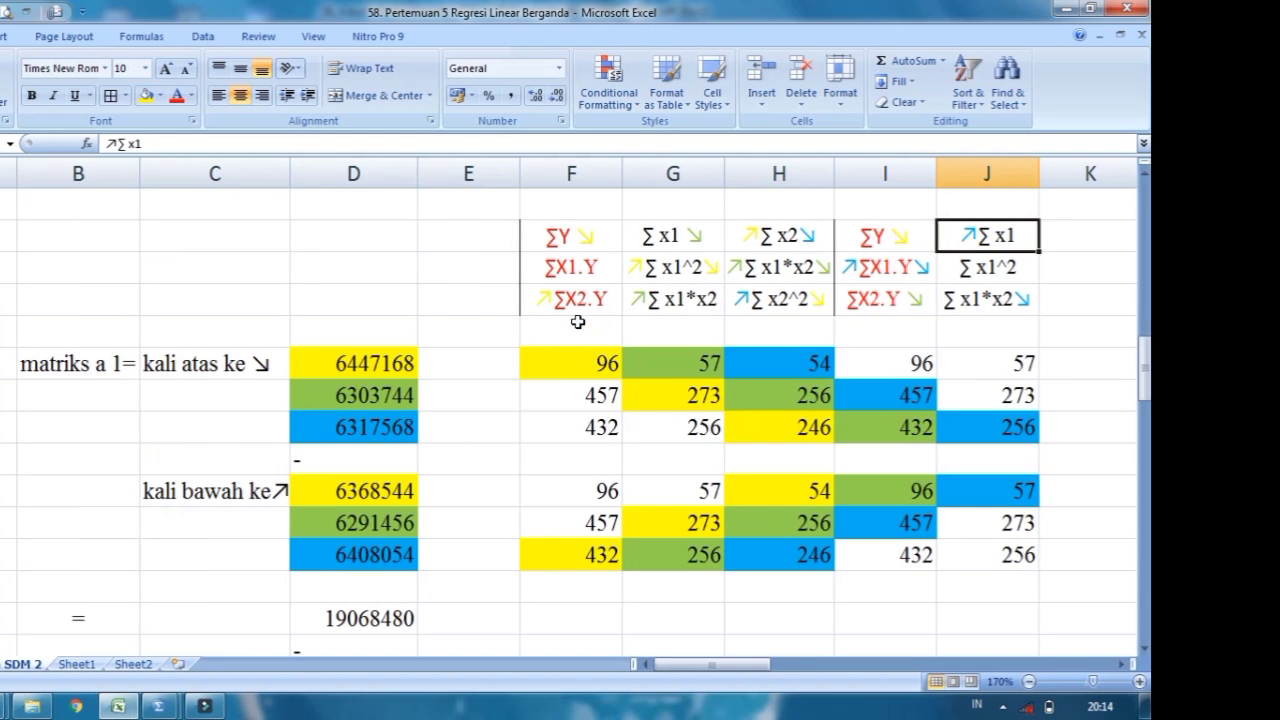
Step: Inspect the matriks a 1 sums in D47 and D49 and the subtraction formula in D51
scroll(580, 323, down, 1)
click(509, 523)
click(511, 588)
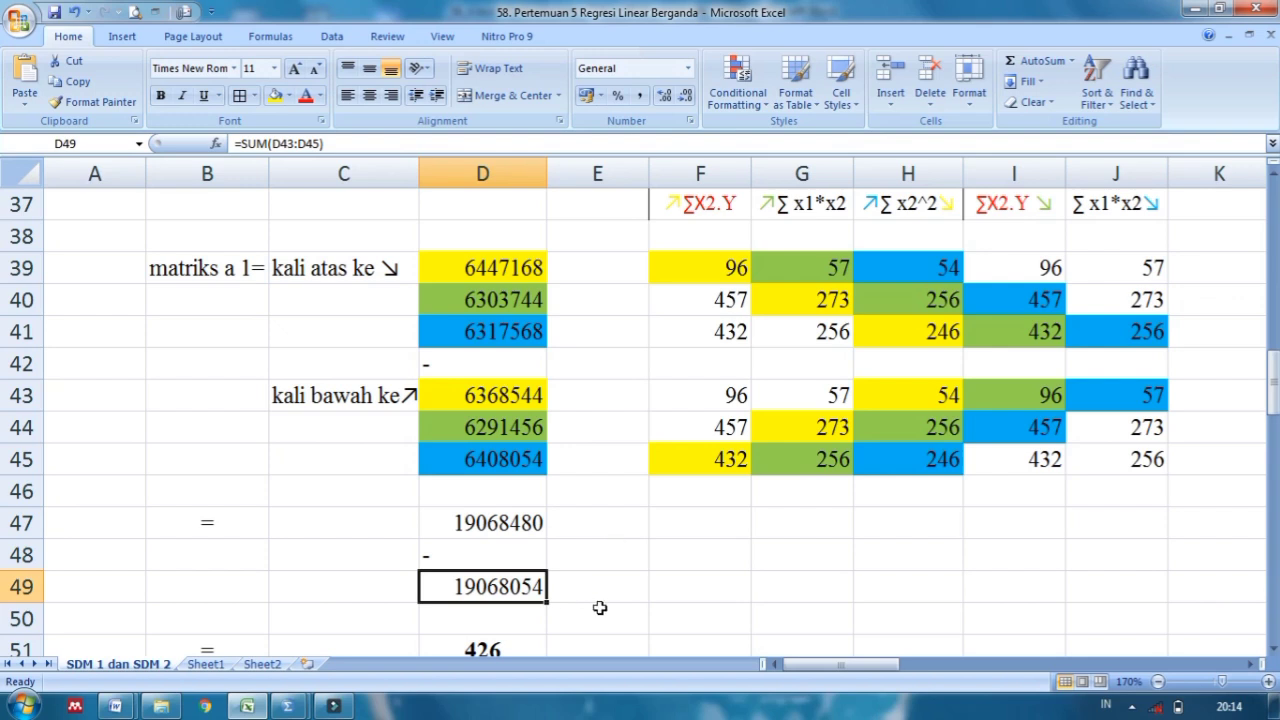
click(508, 651)
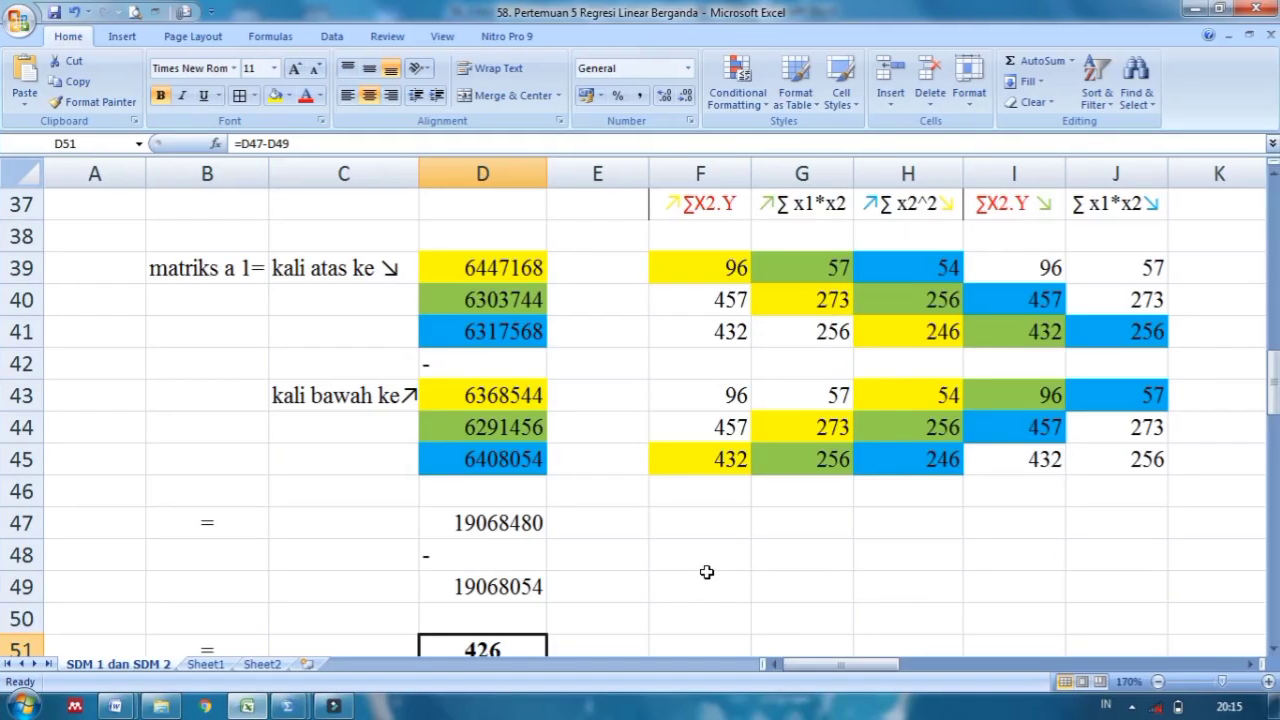
Step: Examine the three matriks a 2 columns in F53:H55, including the substituted Y column G53:G55
scroll(707, 578, down, 3)
scroll(706, 572, down, 2)
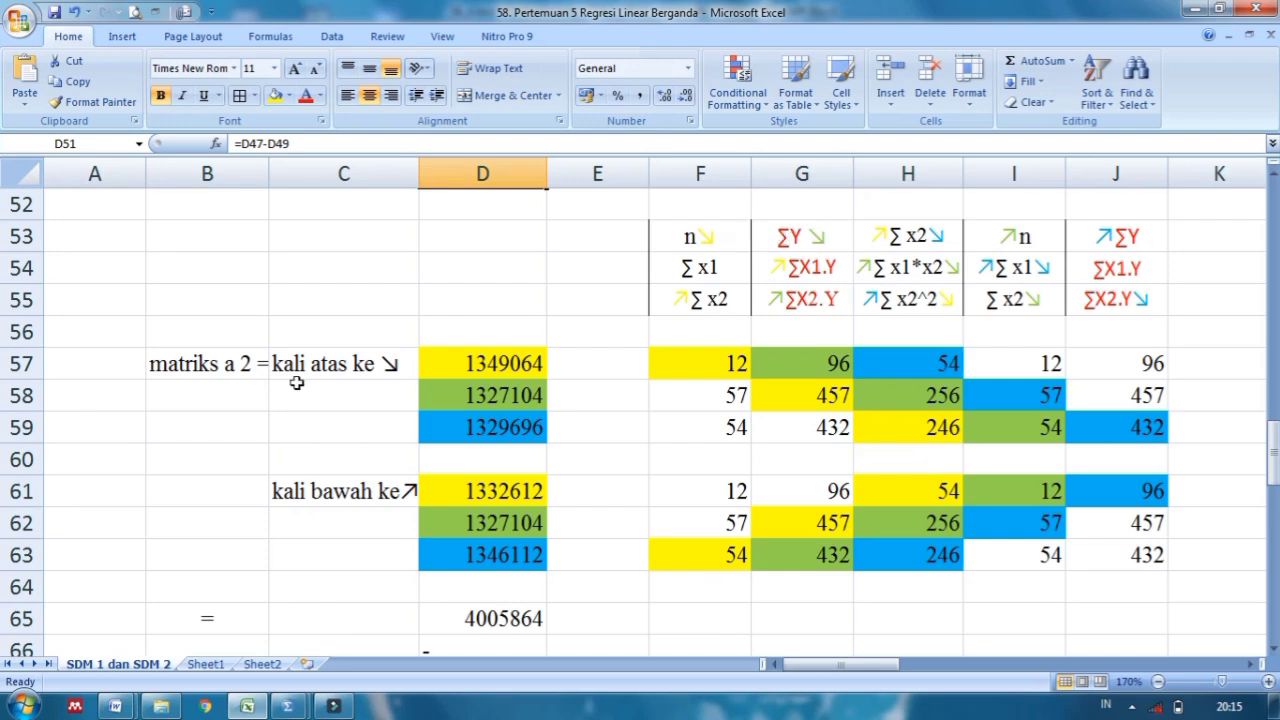
drag(803, 237, 811, 305)
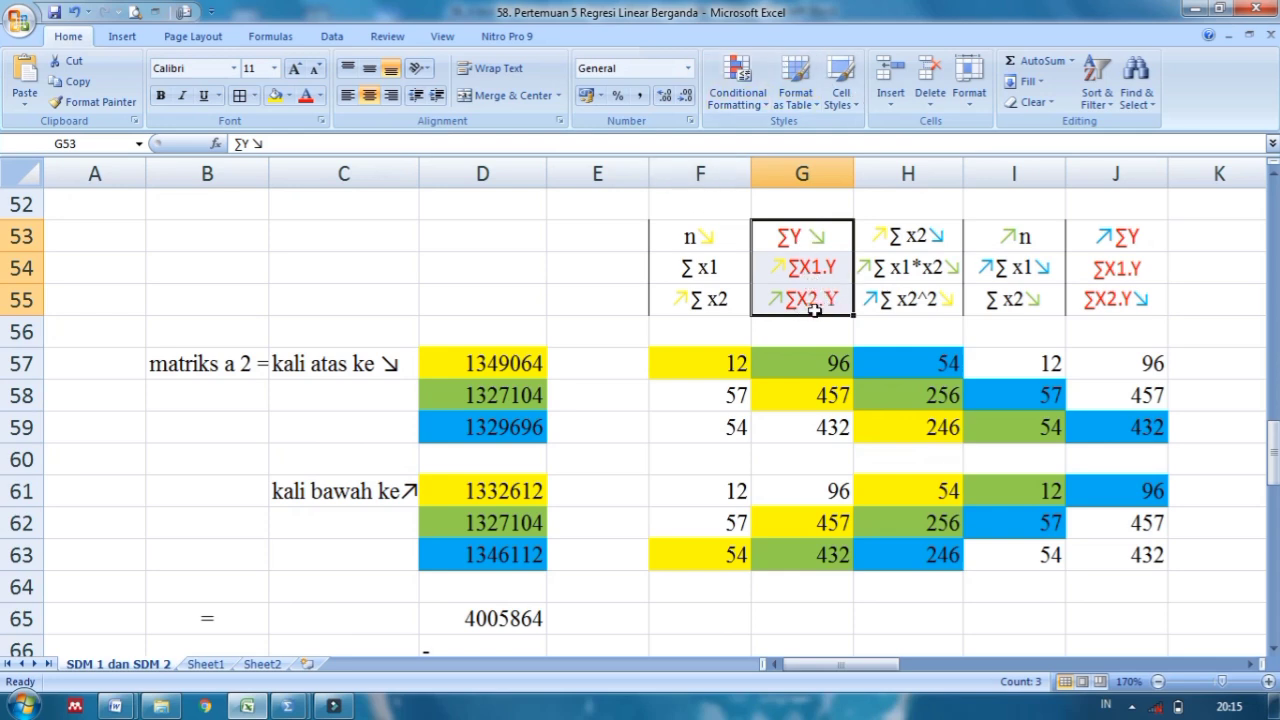
drag(690, 238, 668, 296)
click(900, 230)
drag(911, 265, 909, 294)
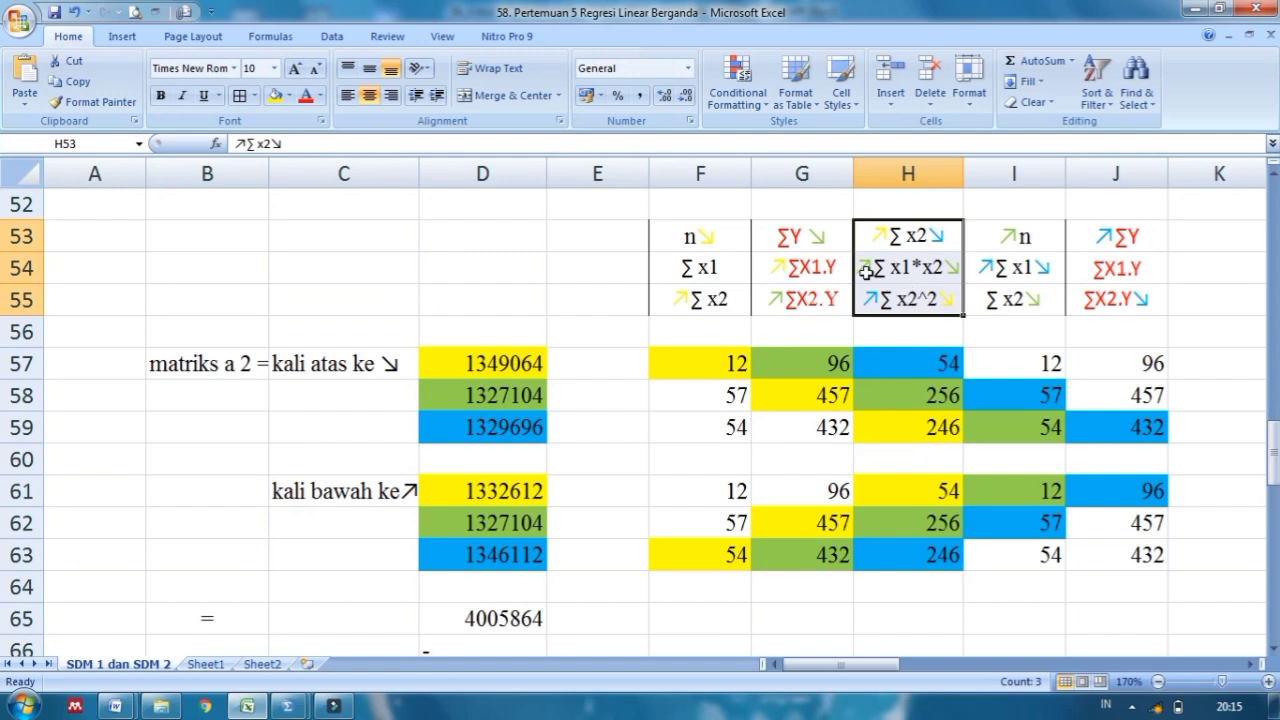
Step: Compare matriks a 2 columns F53:F55 and G53:G55 with the repeated columns in I53:J55
drag(680, 235, 686, 298)
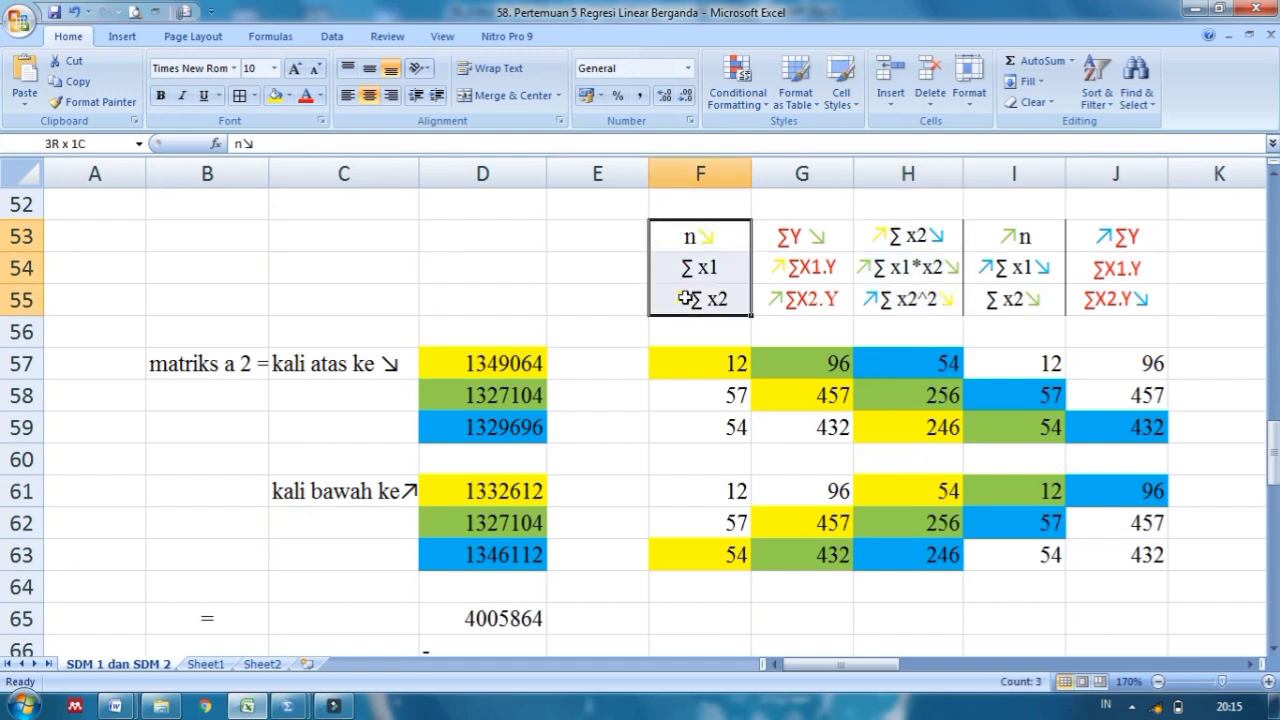
drag(775, 236, 792, 296)
click(1010, 235)
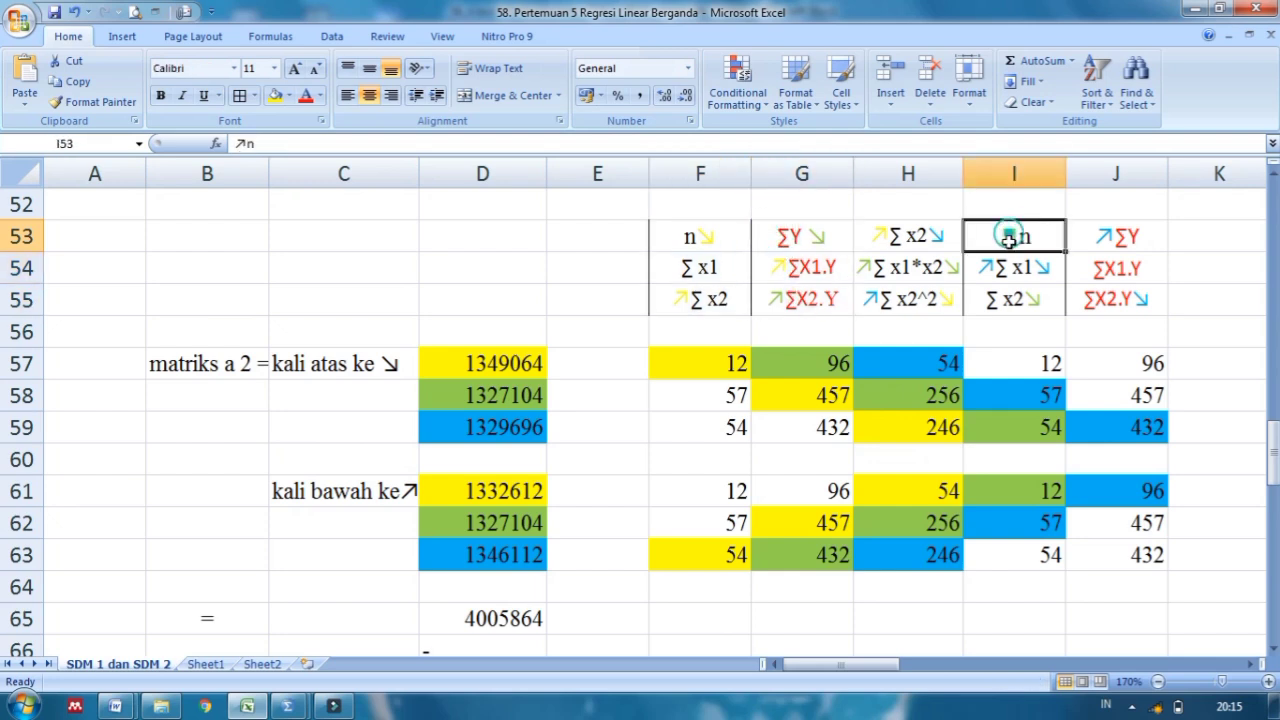
drag(1010, 235, 1017, 283)
drag(1107, 235, 1105, 296)
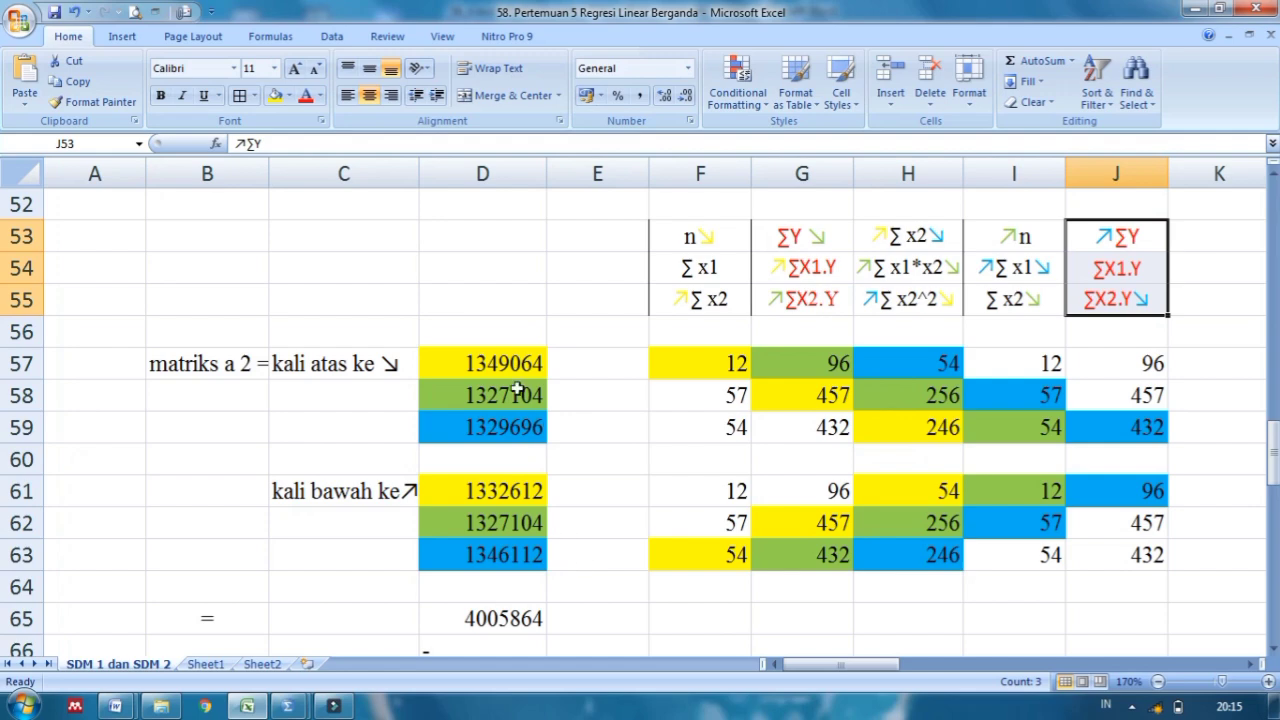
Step: Inspect the matriks a 2 subtraction formula in D69 and proceed to the matrik a3 section
scroll(618, 533, down, 2)
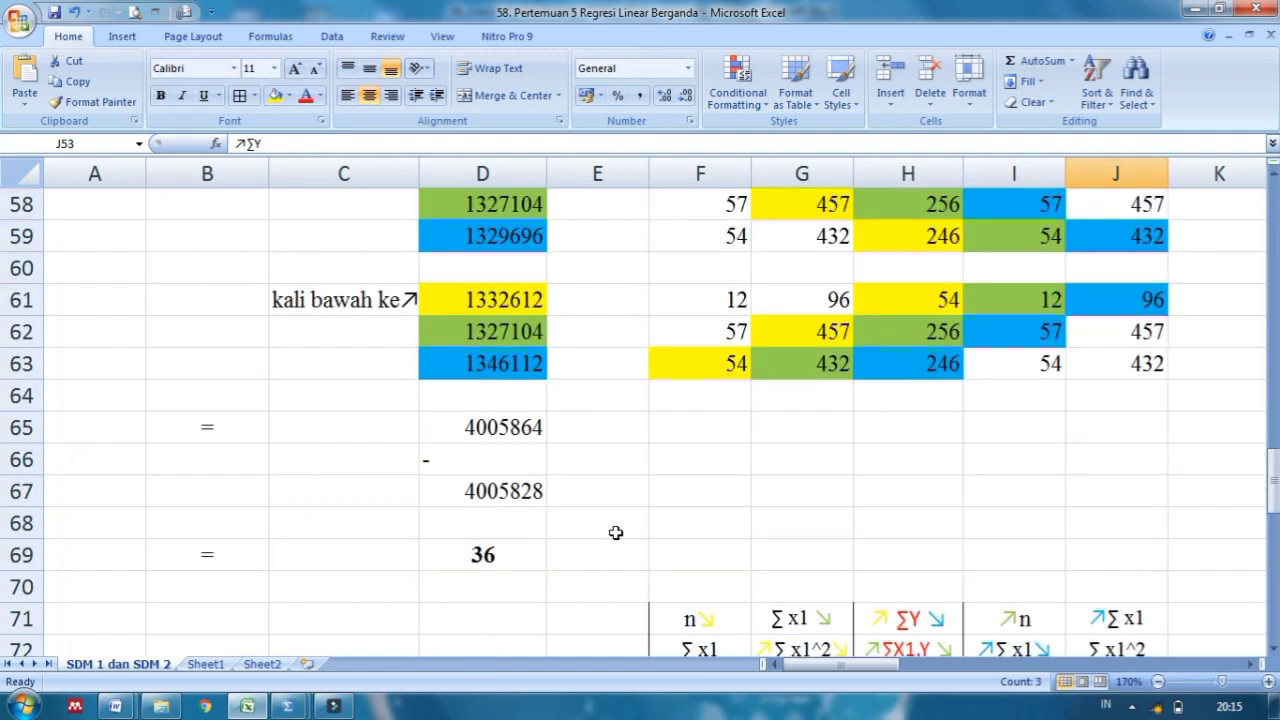
click(498, 558)
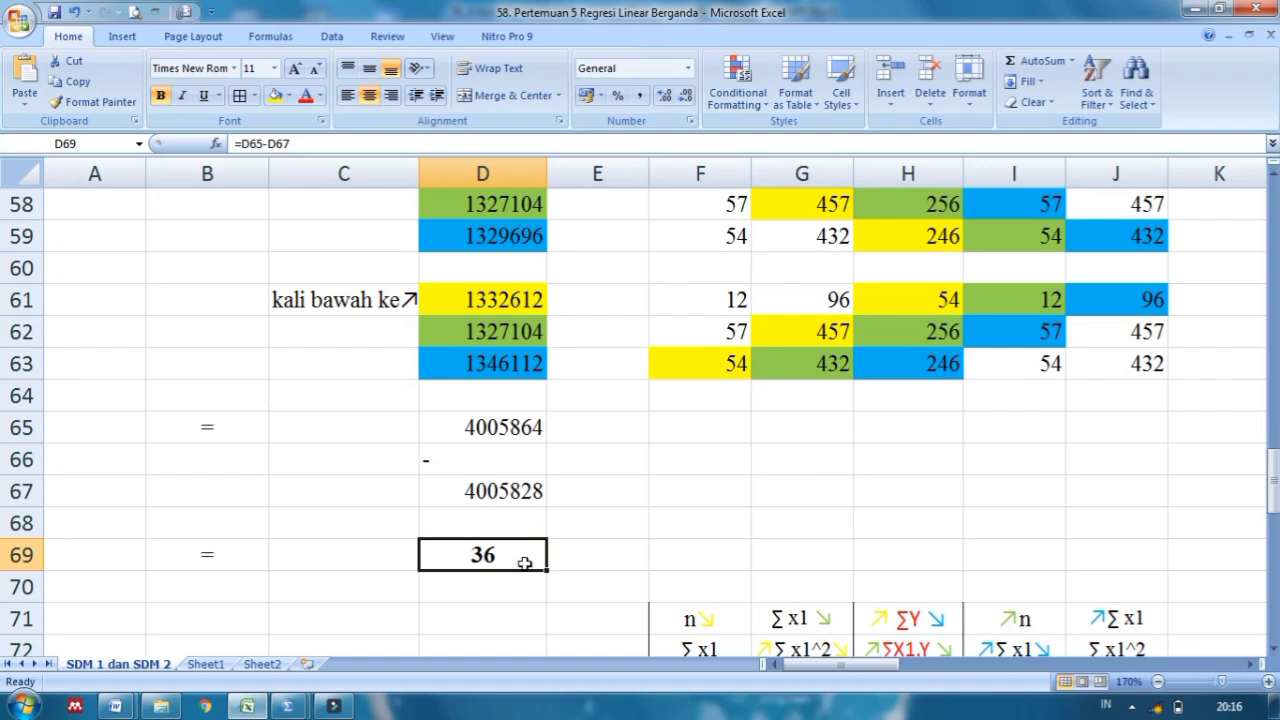
scroll(569, 574, down, 3)
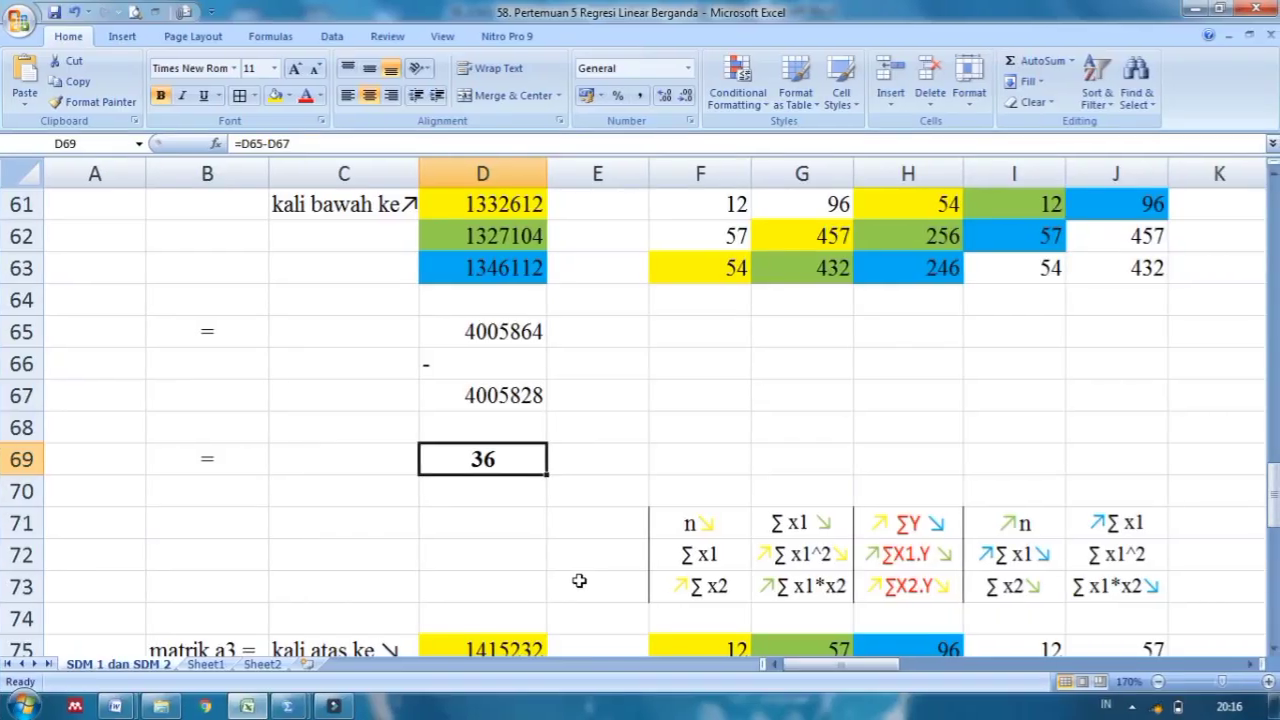
Step: Examine the matrik a3 section, including the substituted Y column in H71:H73 and the subtraction formula in D87
scroll(579, 581, down, 3)
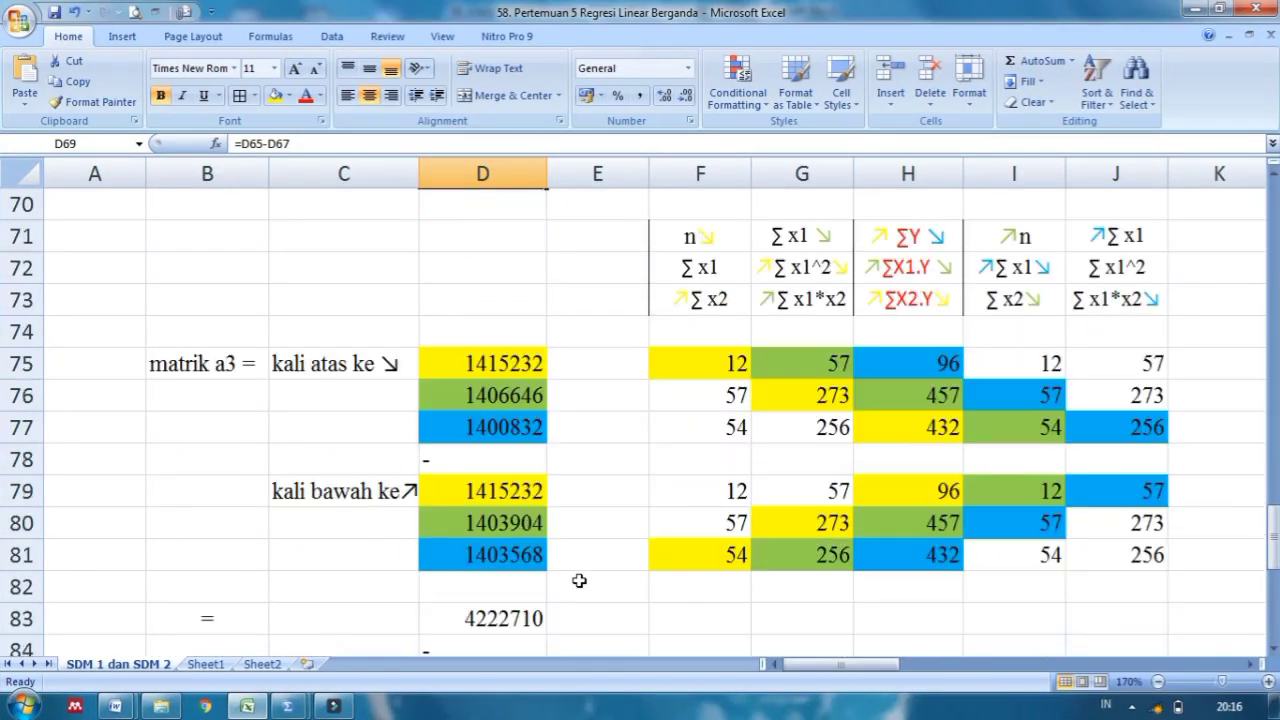
click(210, 366)
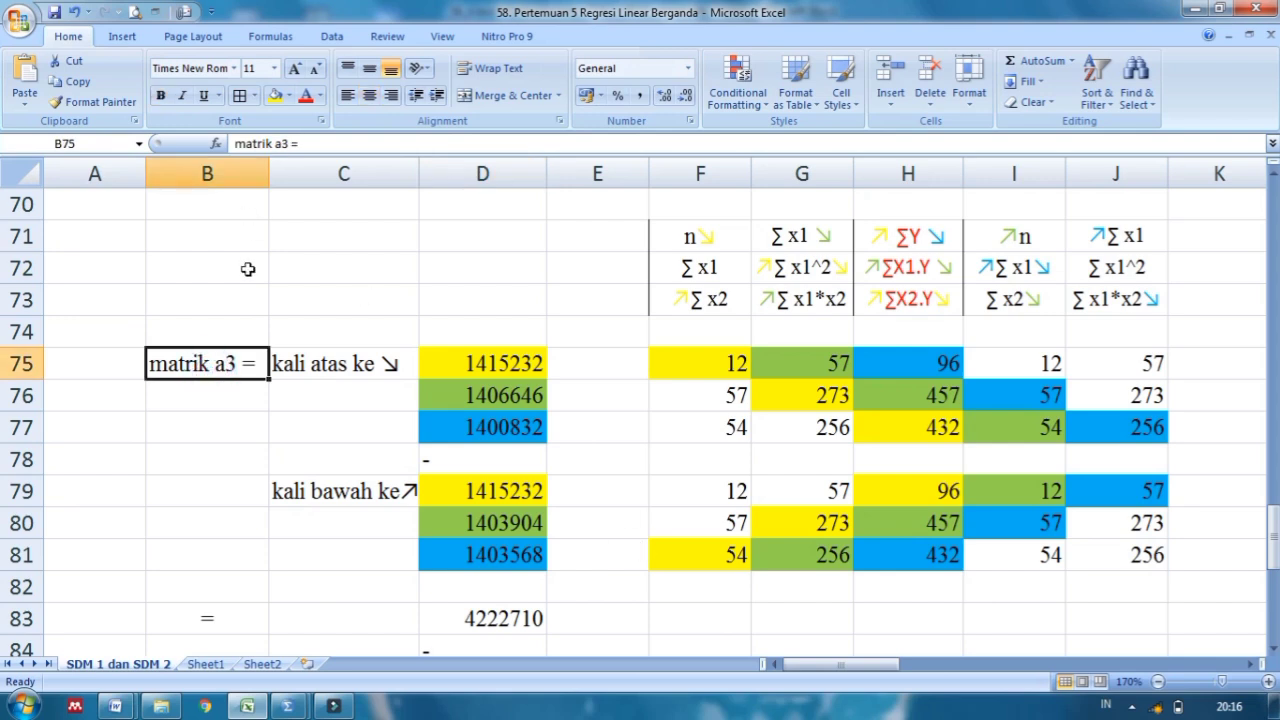
drag(884, 232, 880, 310)
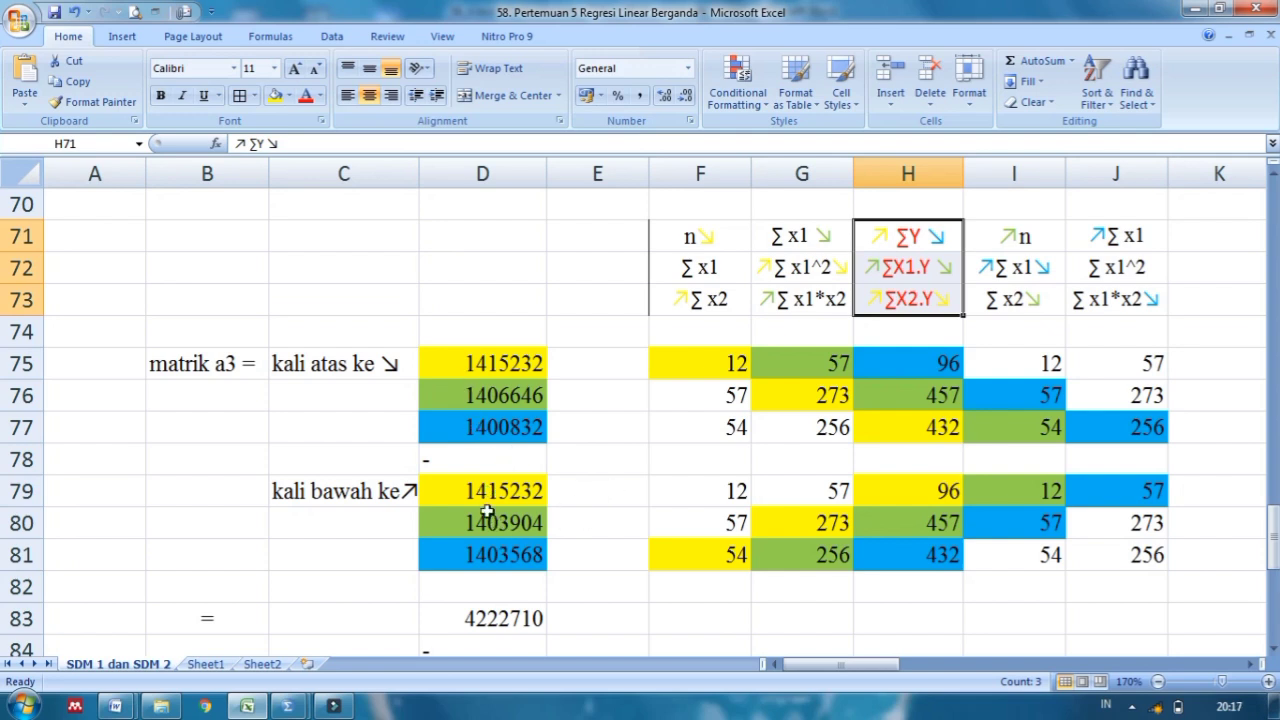
scroll(566, 512, down, 2)
scroll(569, 529, up, 1)
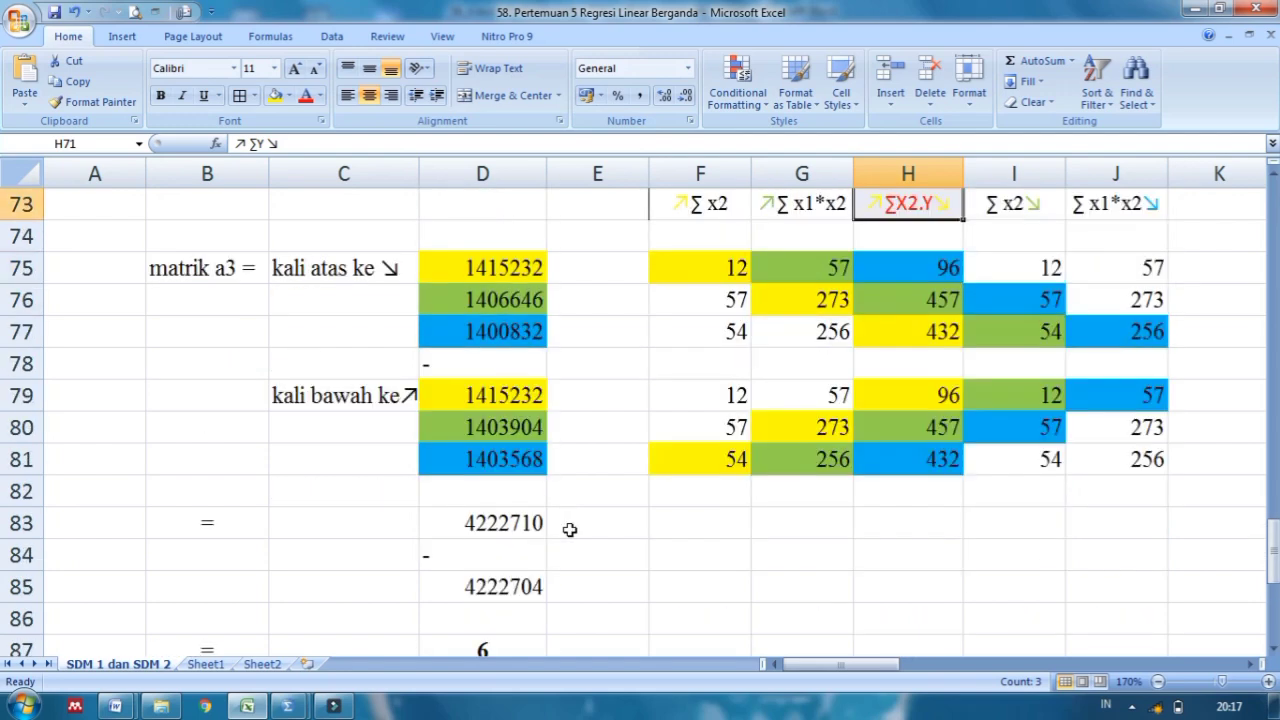
click(492, 645)
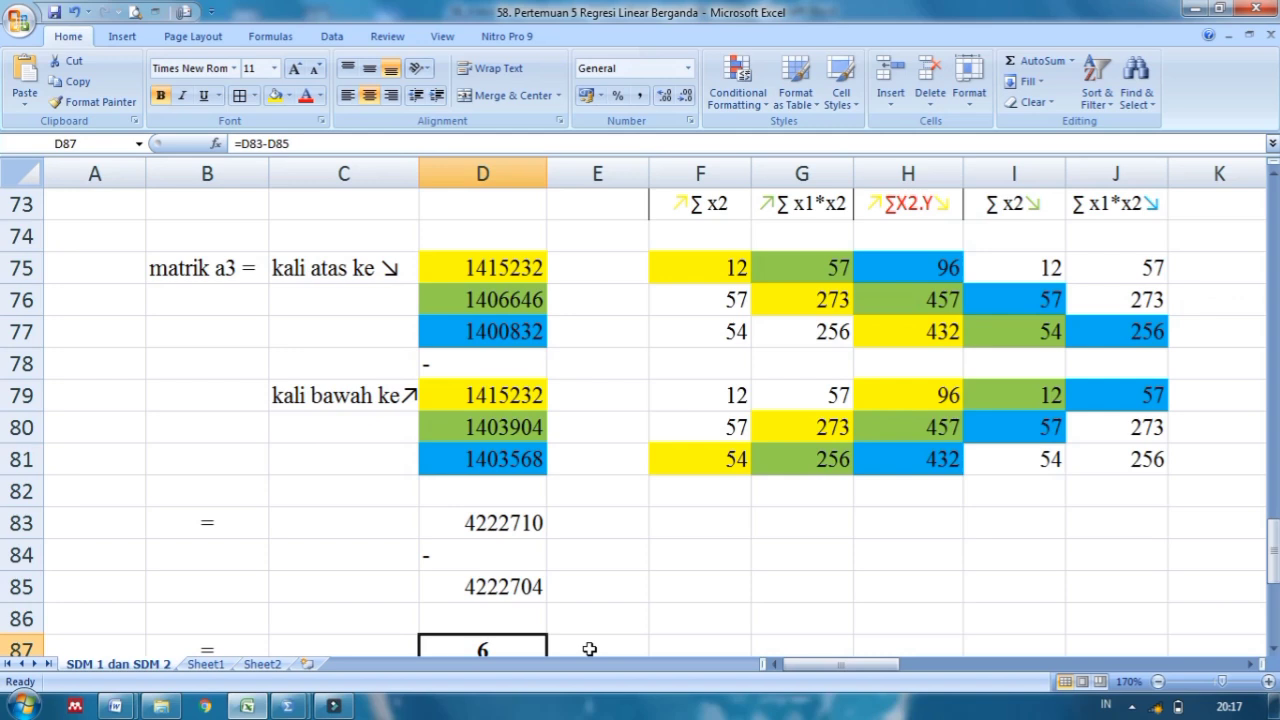
Step: Inspect the cell references for Det a through Det a3 in C90:C93 and the adjacent coefficient formula starting at E89
scroll(600, 514, down, 2)
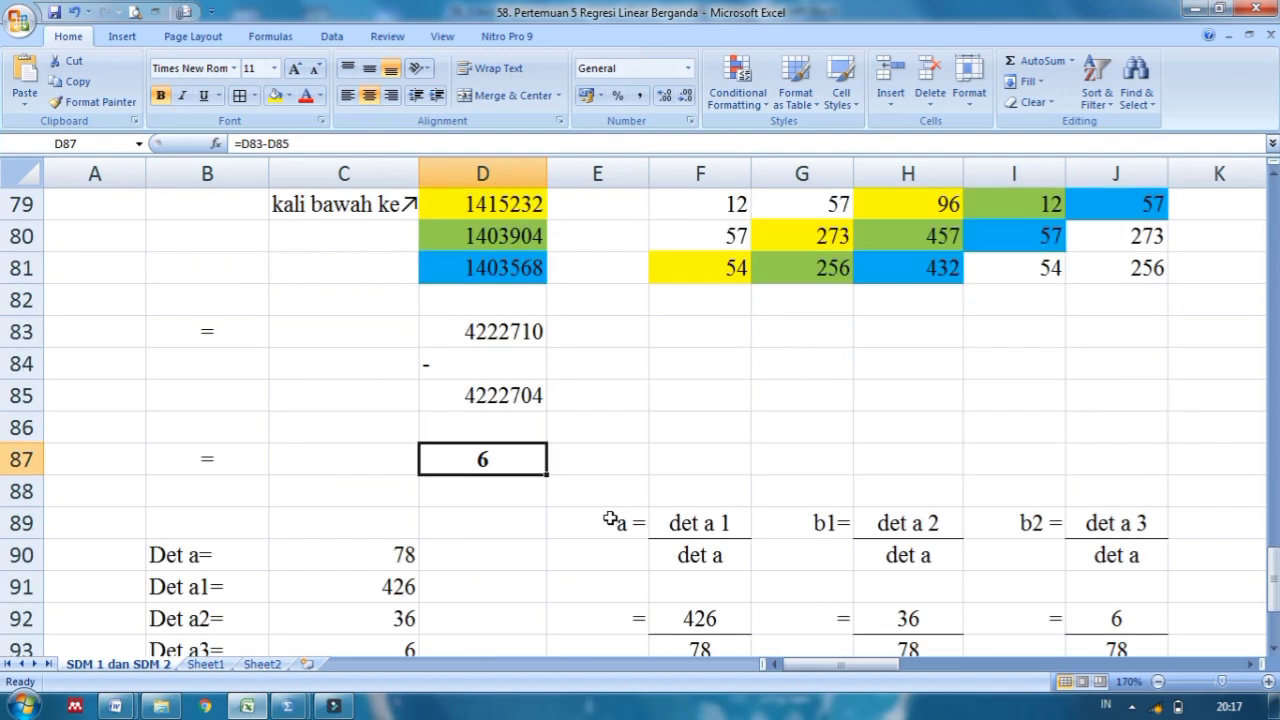
scroll(605, 525, down, 2)
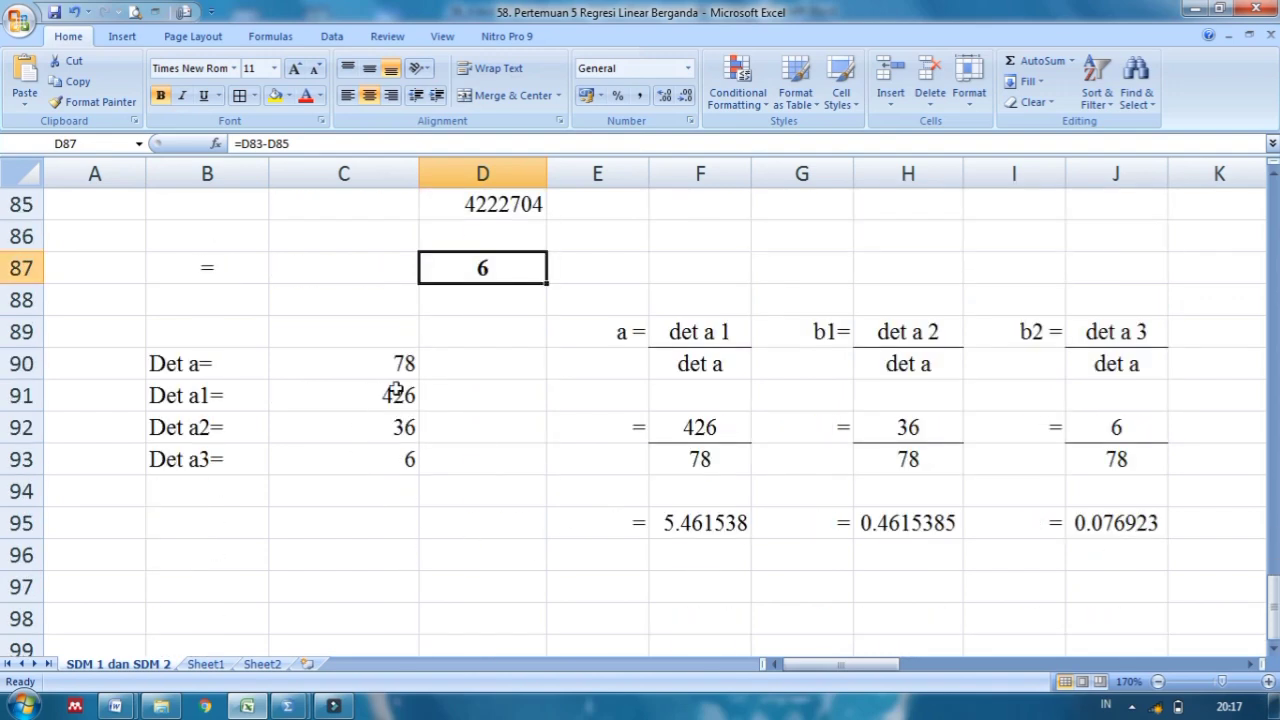
drag(386, 368, 400, 459)
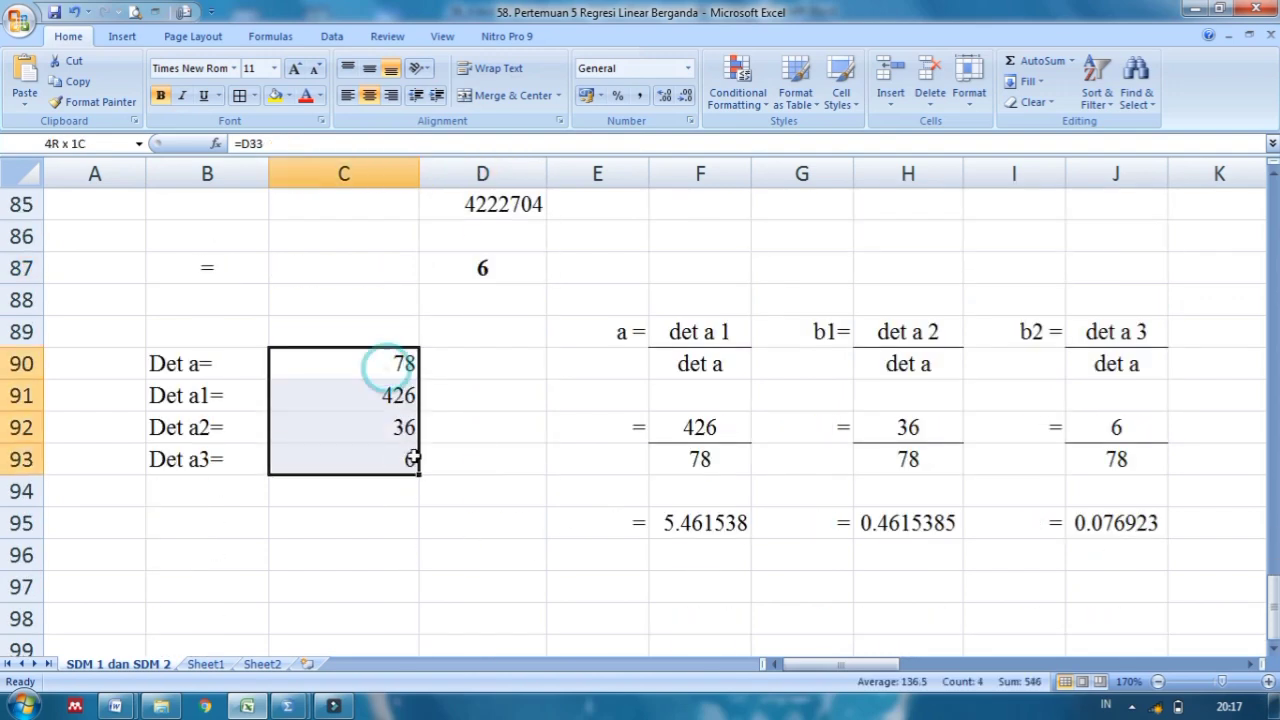
click(358, 370)
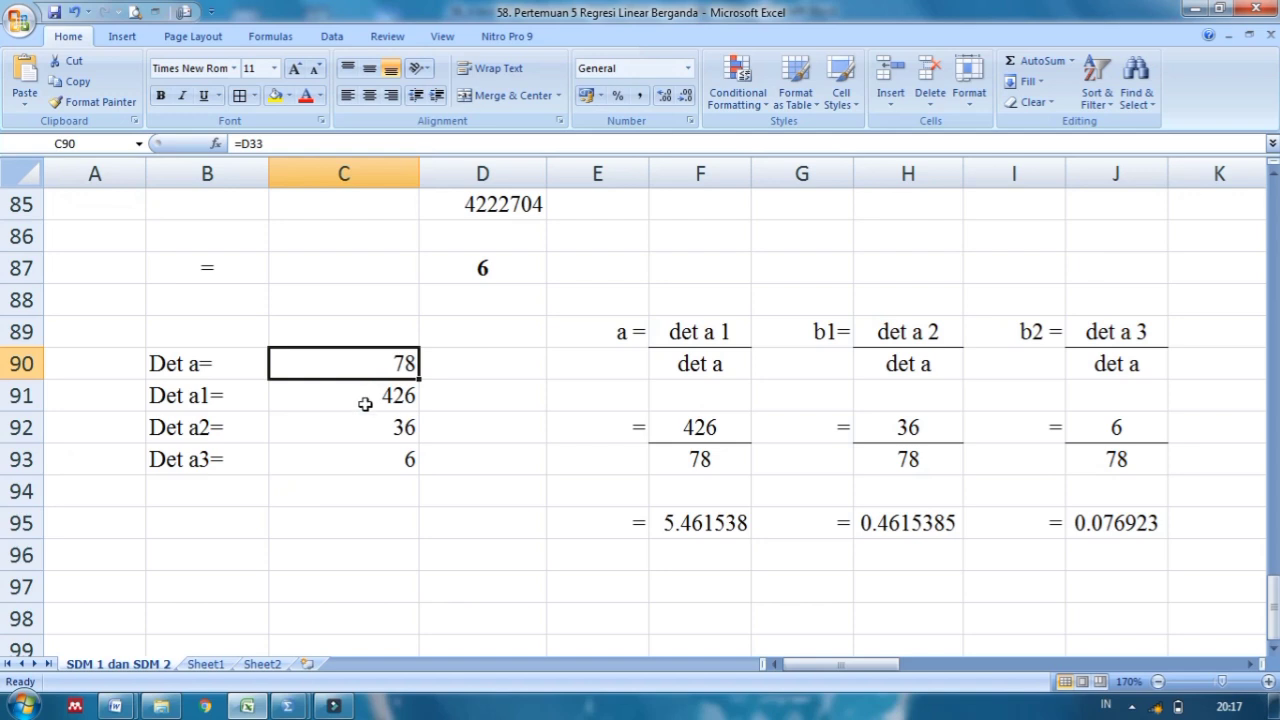
click(365, 403)
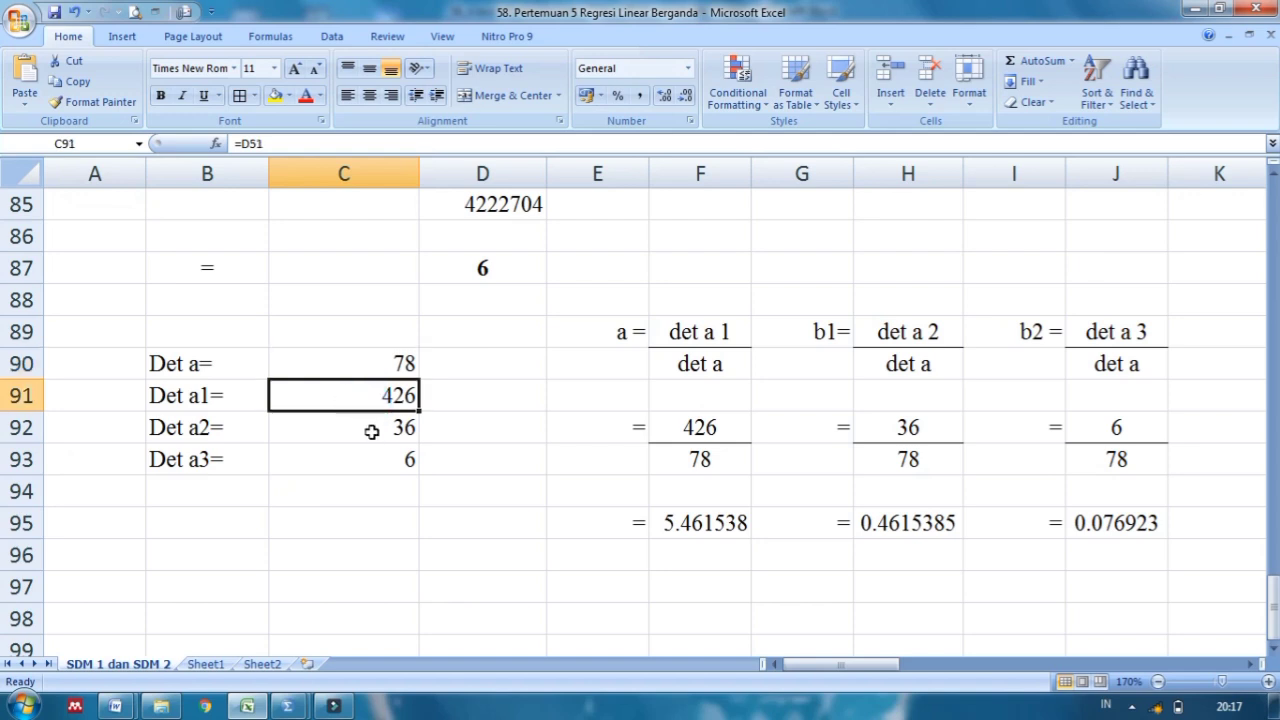
click(374, 438)
click(366, 459)
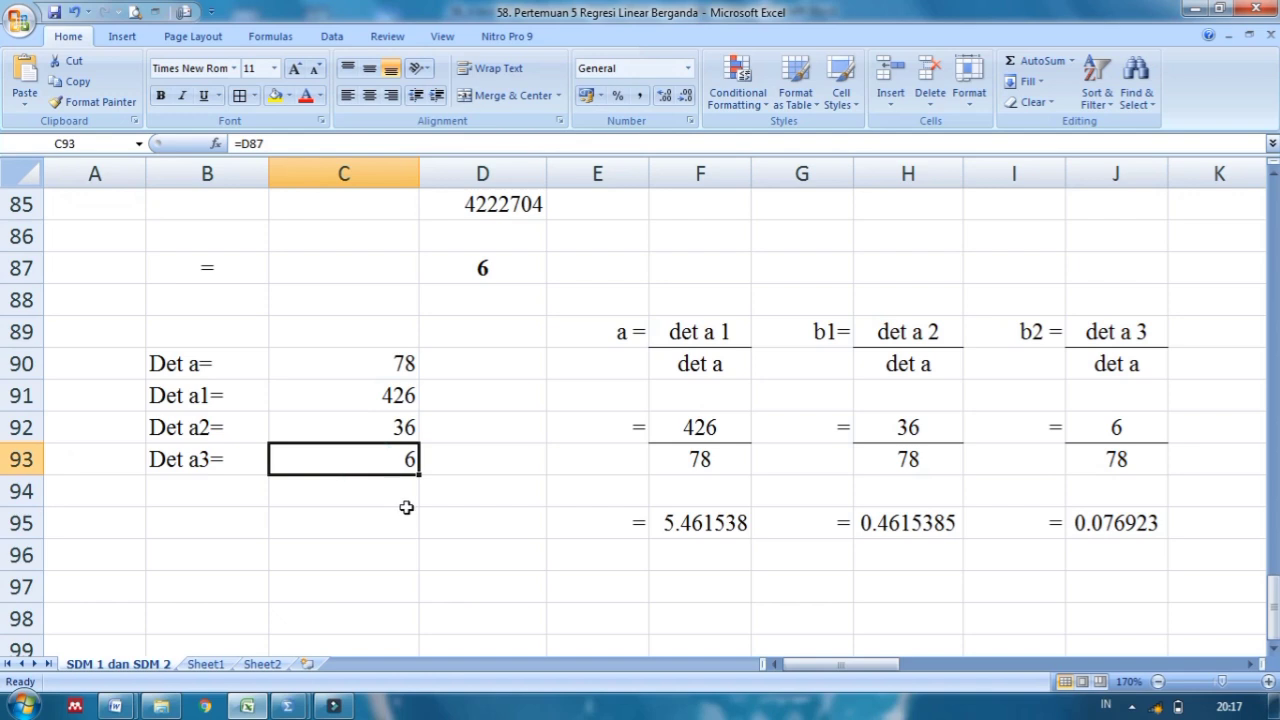
drag(294, 366, 322, 452)
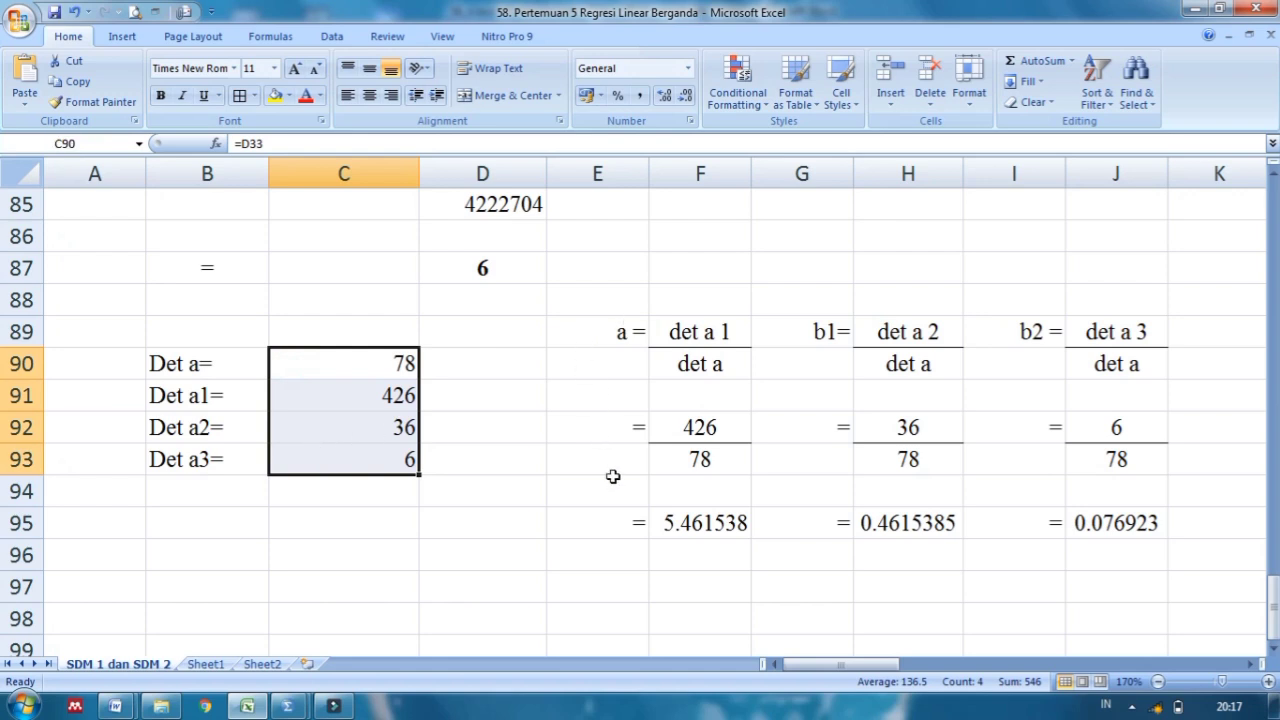
click(591, 337)
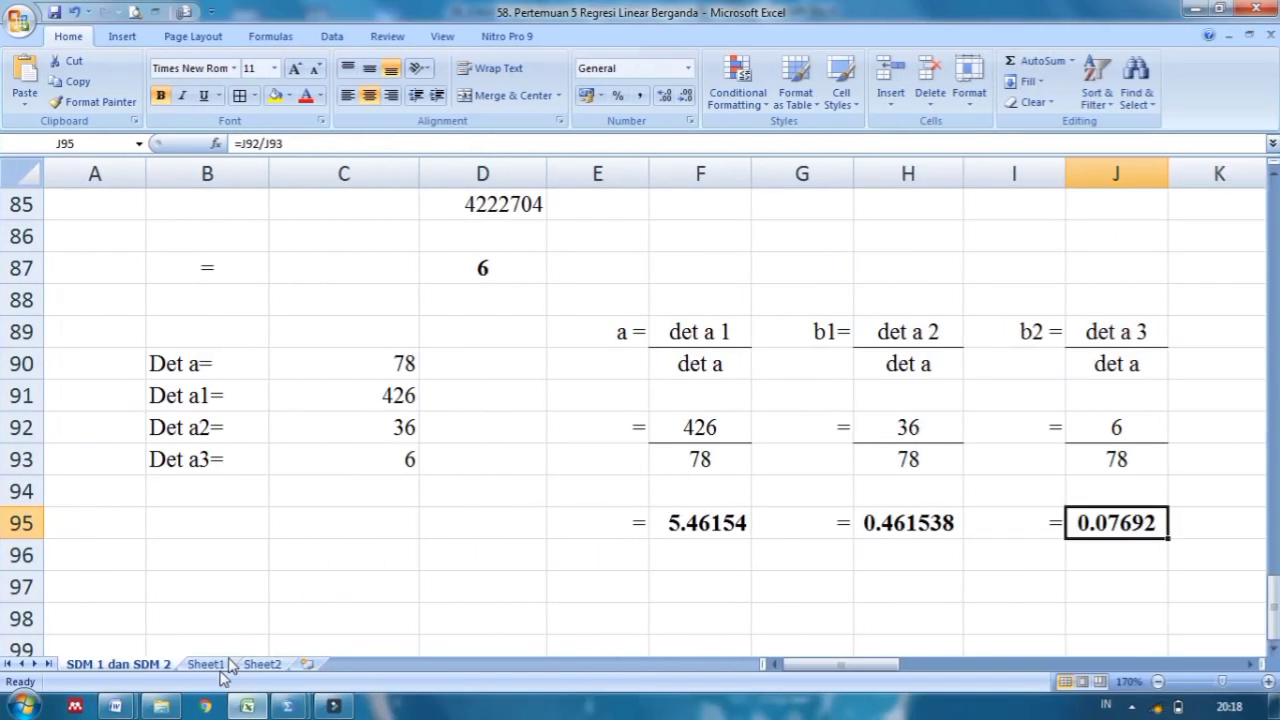
Step: Switch to Document1 in Word and place its reduced window beside the Excel results to compare the B coefficients with row 95
click(115, 706)
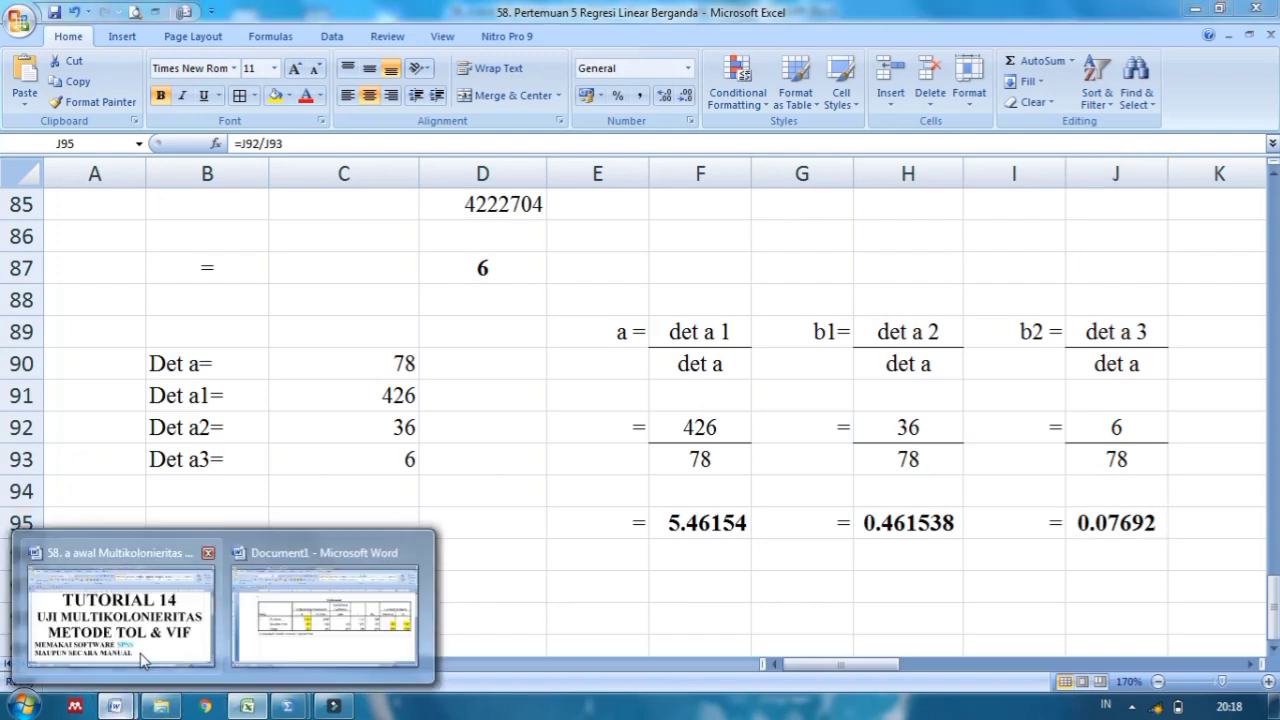
click(343, 623)
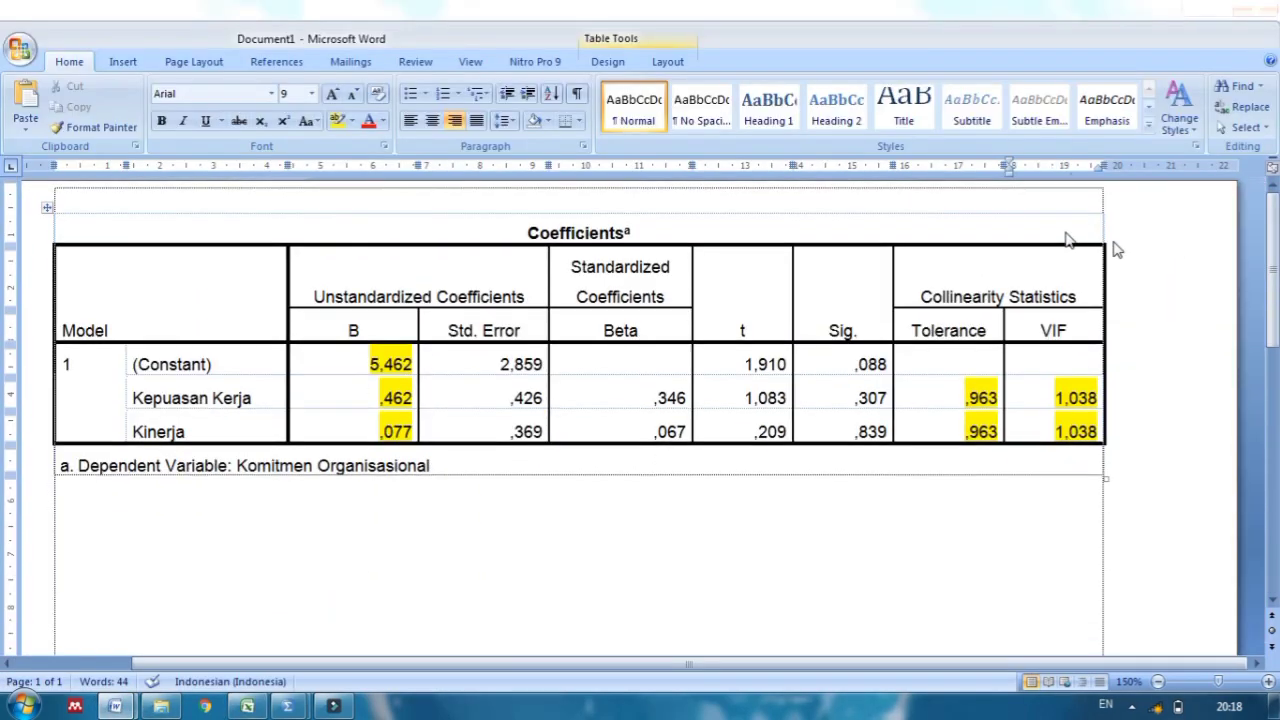
click(1219, 9)
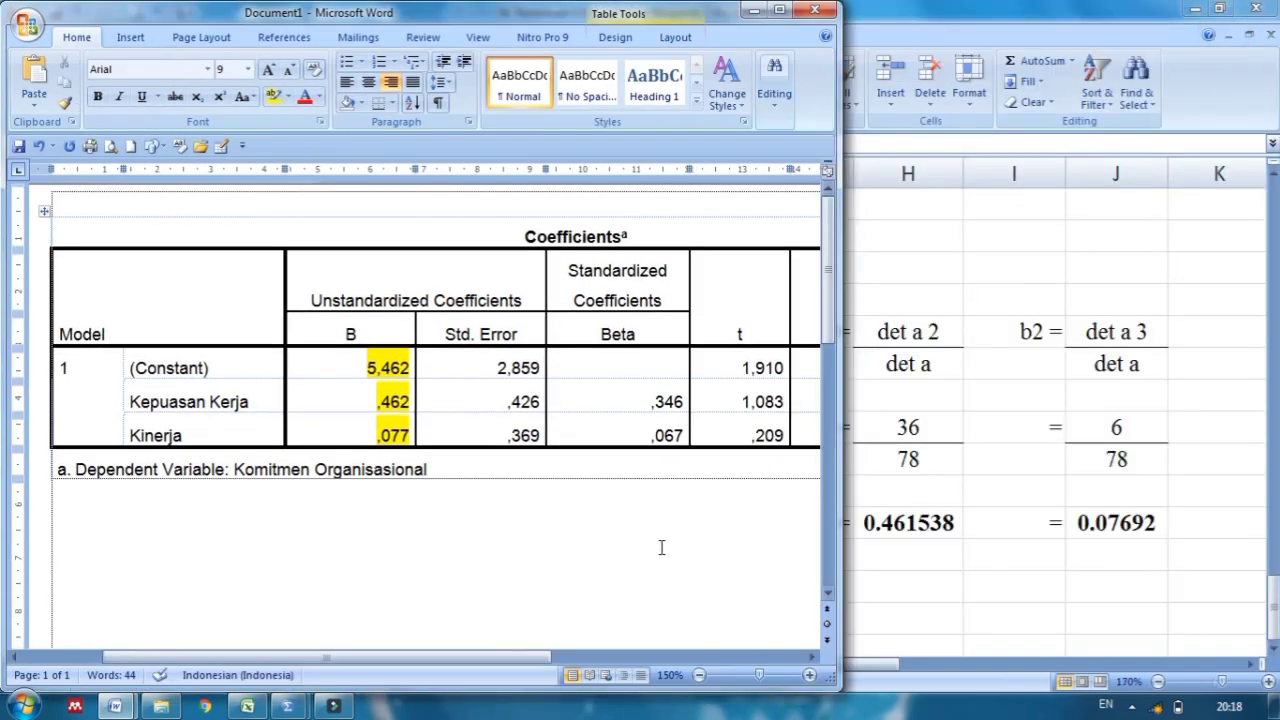
drag(717, 9, 523, 37)
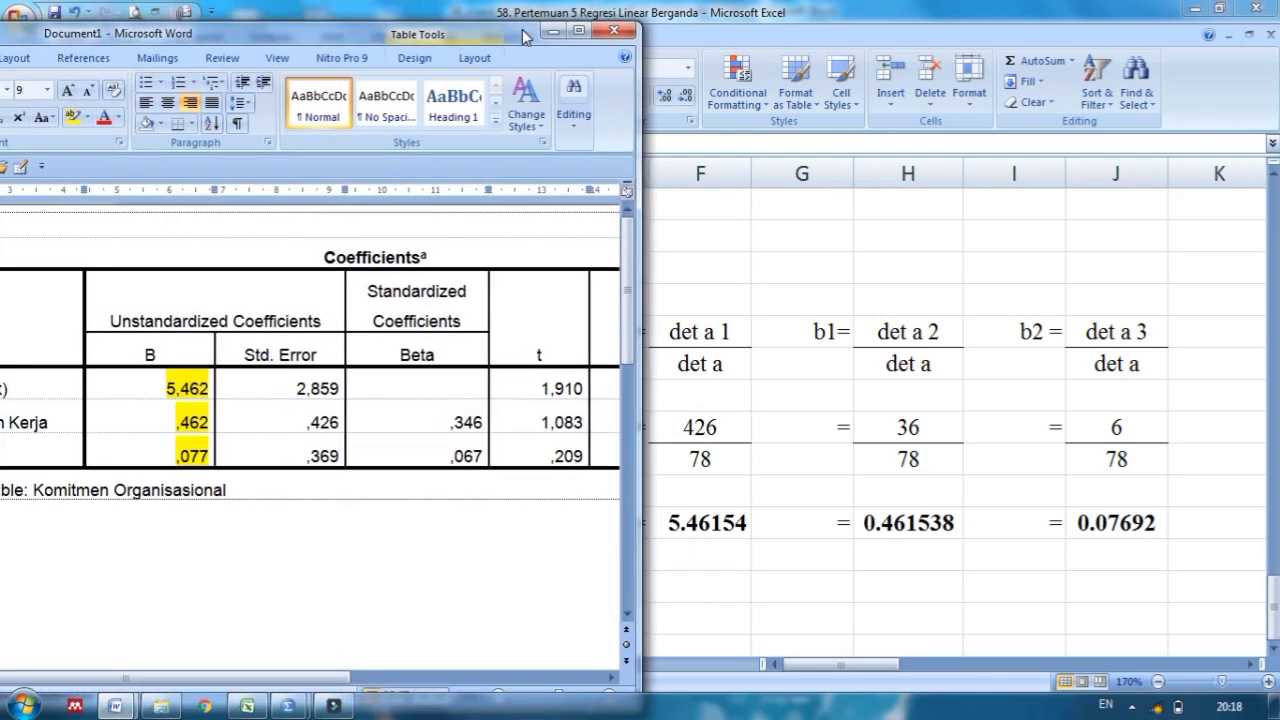
click(116, 388)
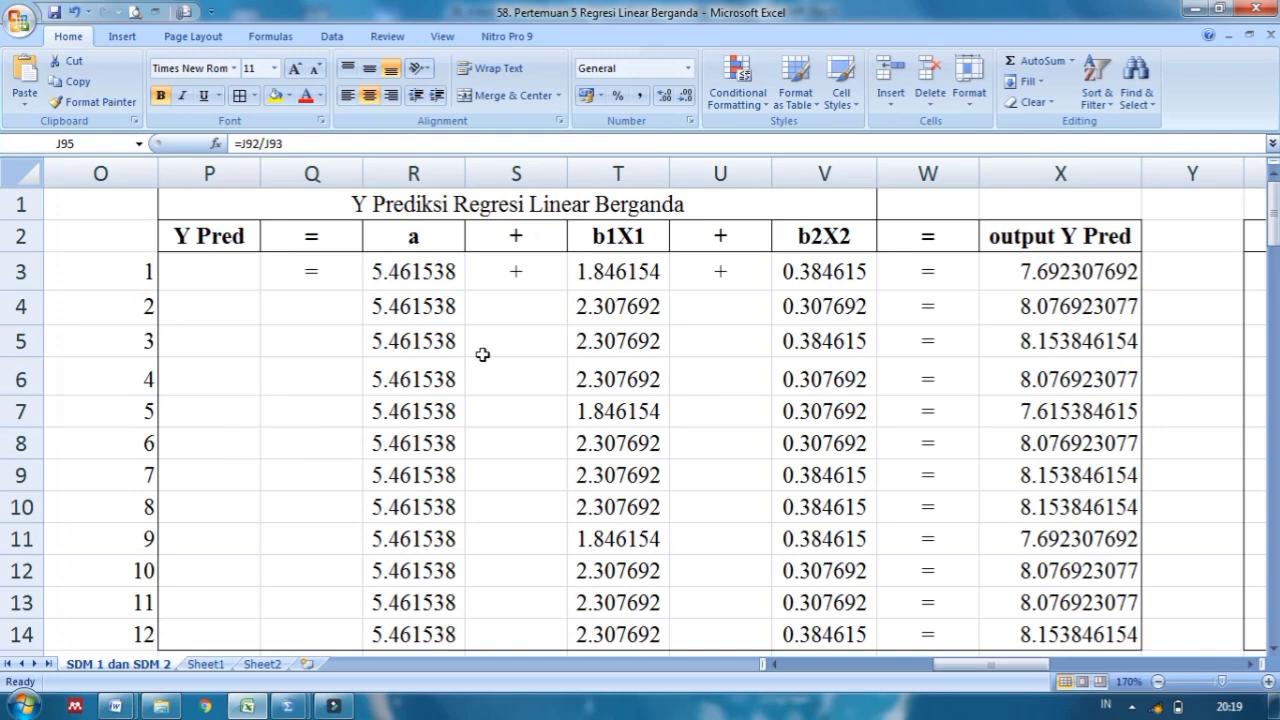
Step: Review the Y Pred, a, b1X1 and b2X2 headings of the multiple regression prediction table in row 2
click(196, 238)
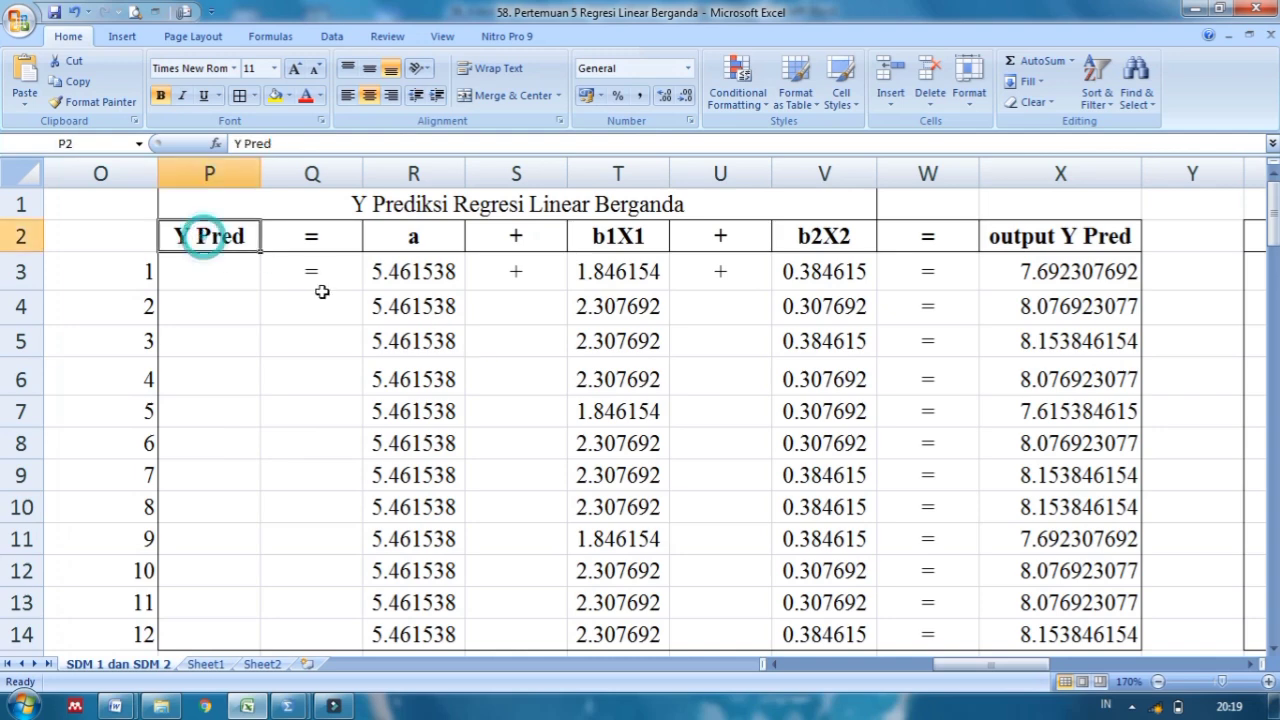
click(395, 242)
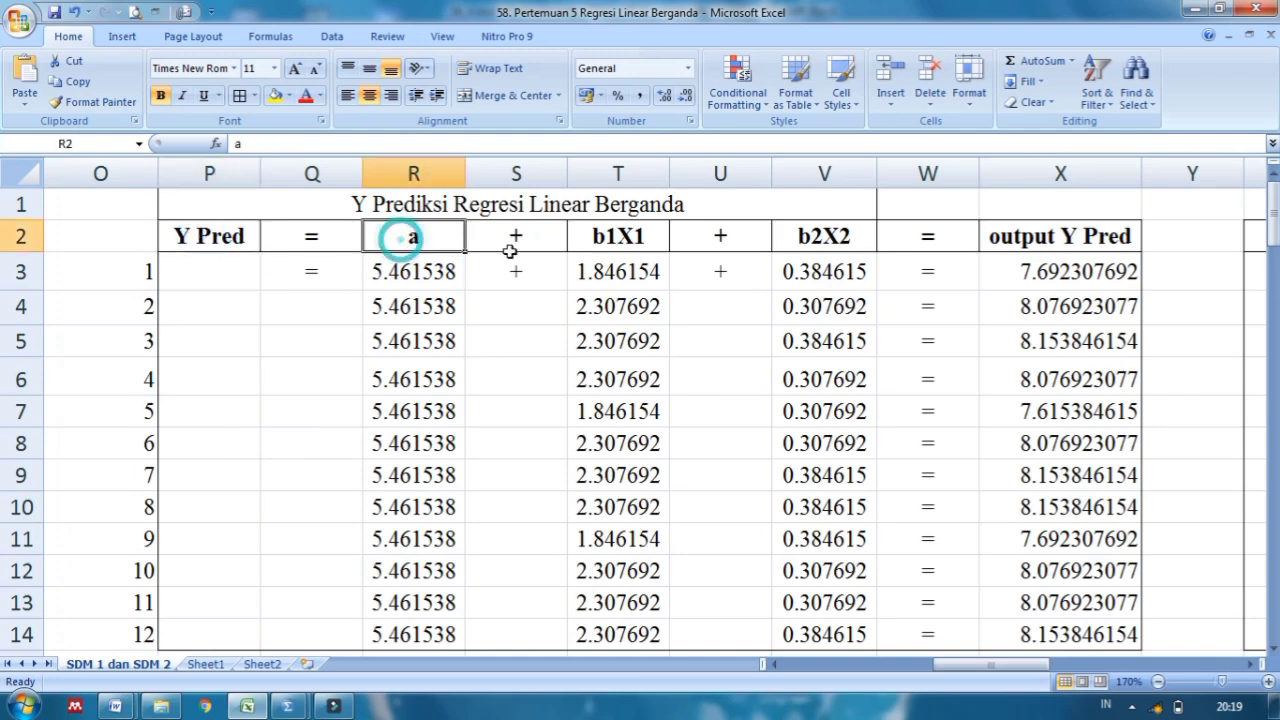
click(624, 236)
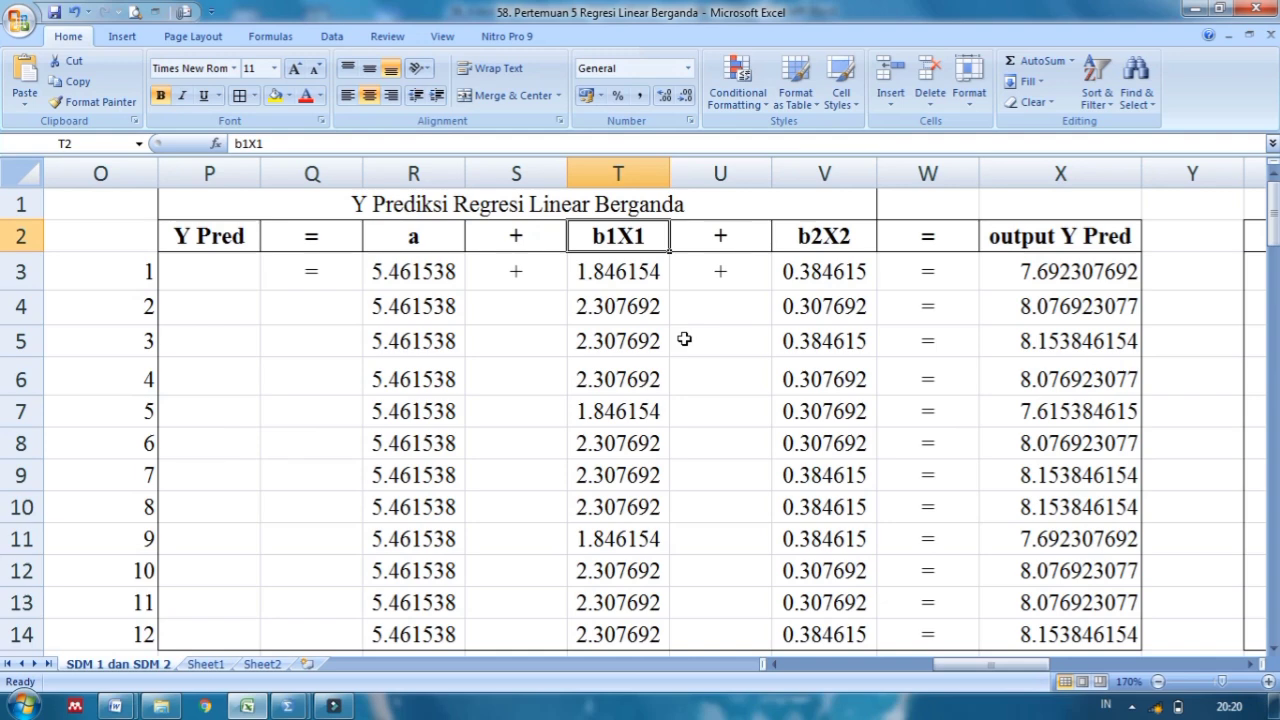
click(830, 240)
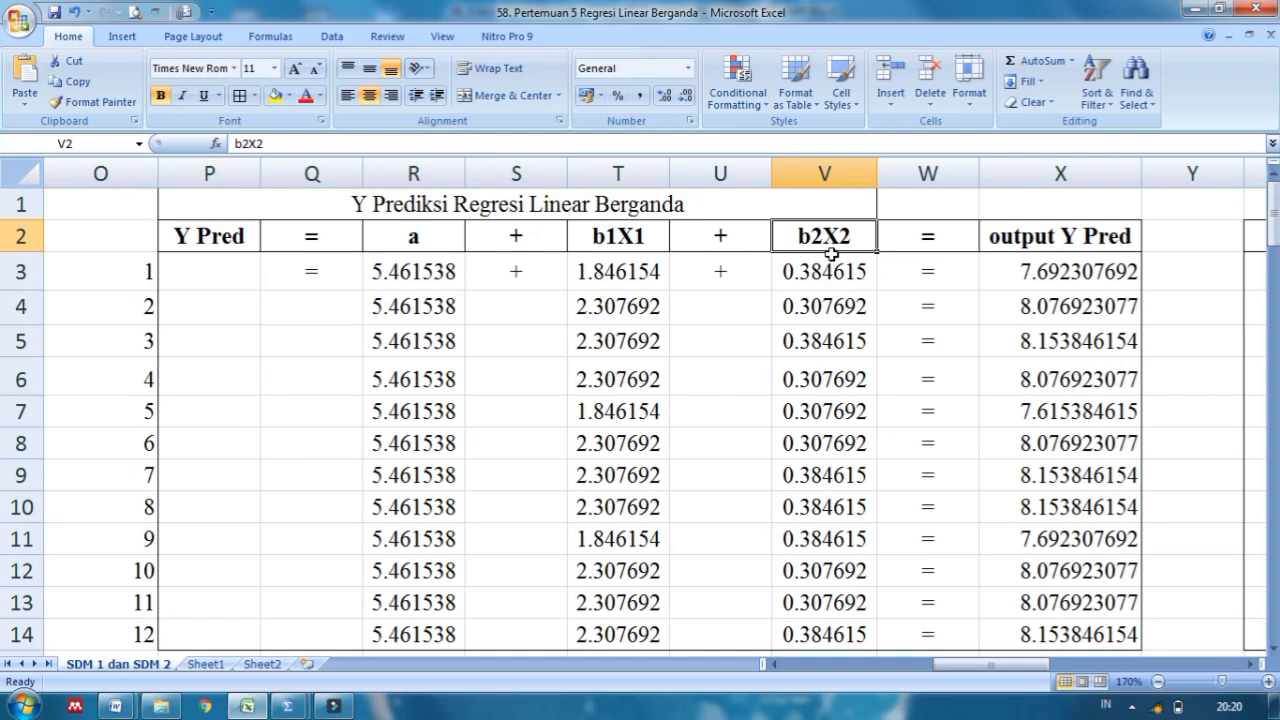
Step: Inspect the row 3 formulas for a, b1X1, b2X2 and output Y Pred, including the predicted values in X3:X14
click(393, 268)
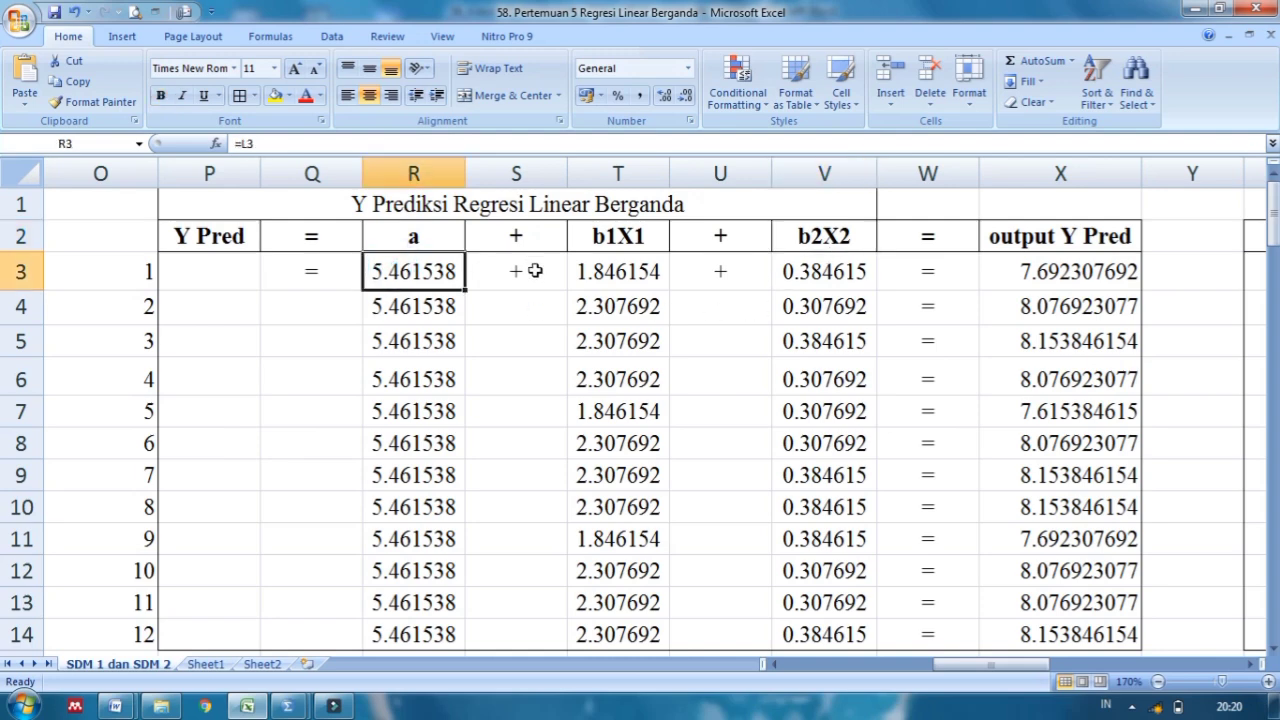
click(535, 270)
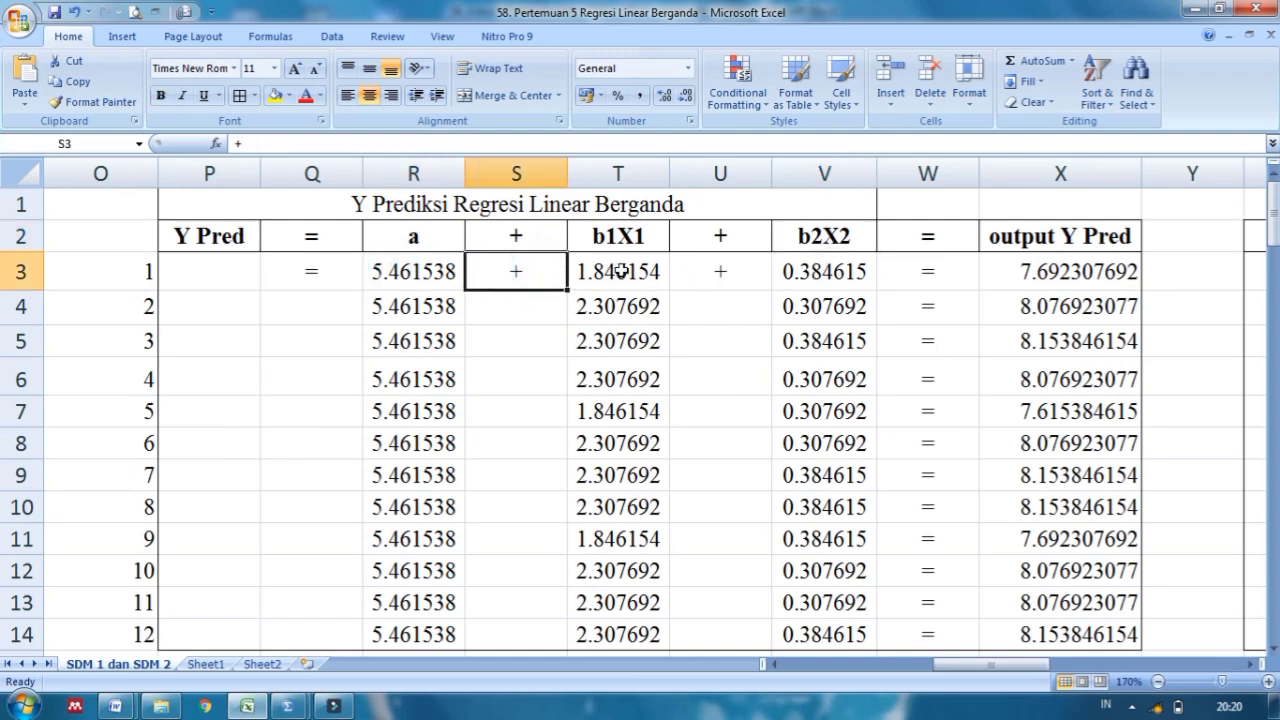
click(418, 271)
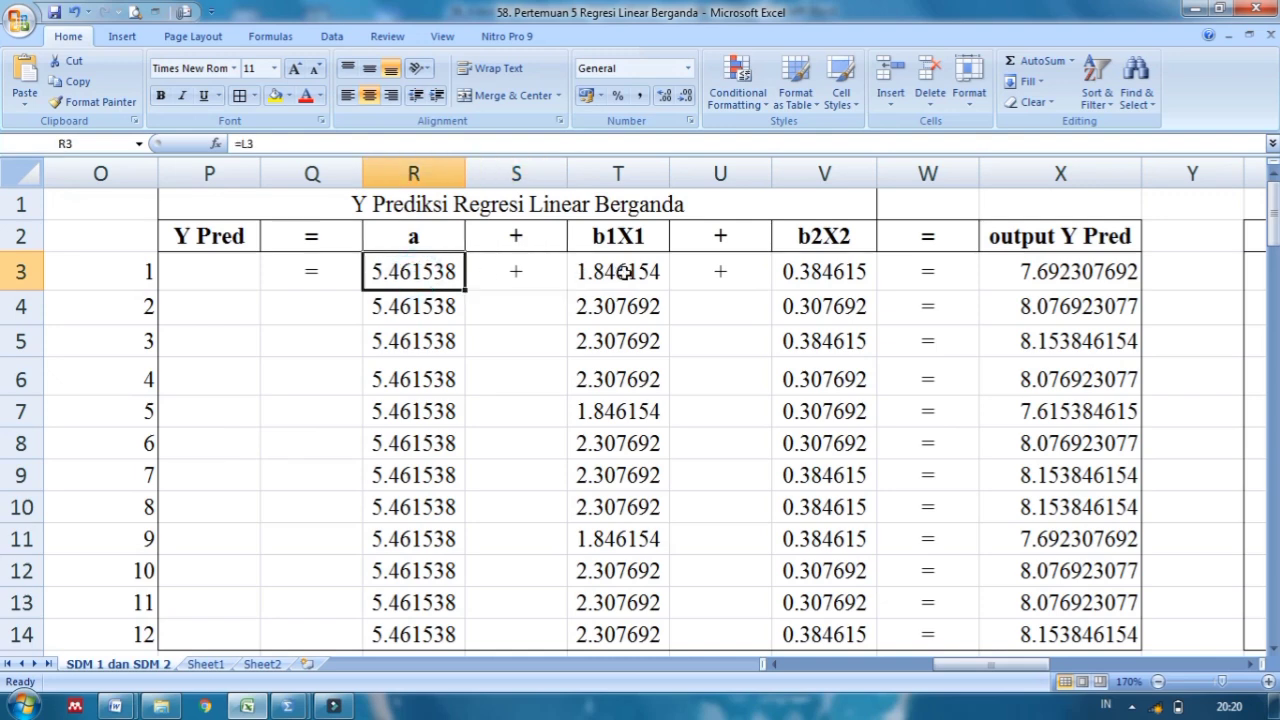
click(622, 272)
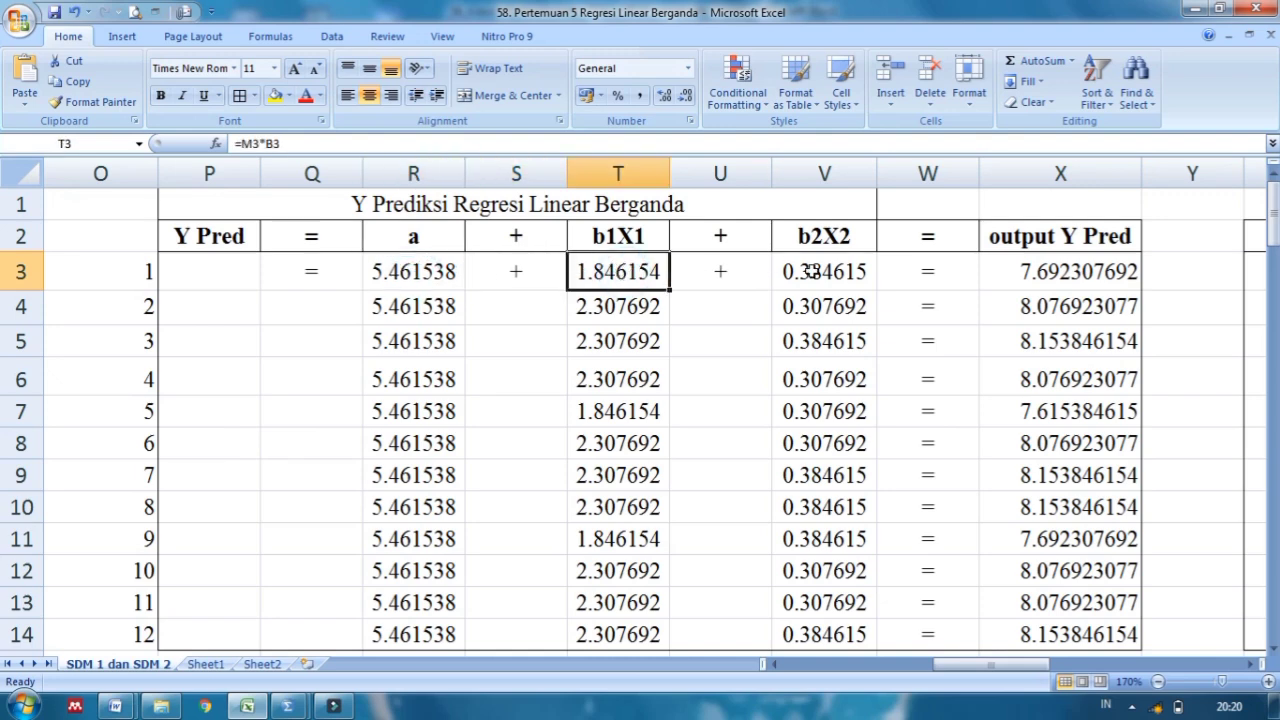
click(812, 271)
click(1088, 270)
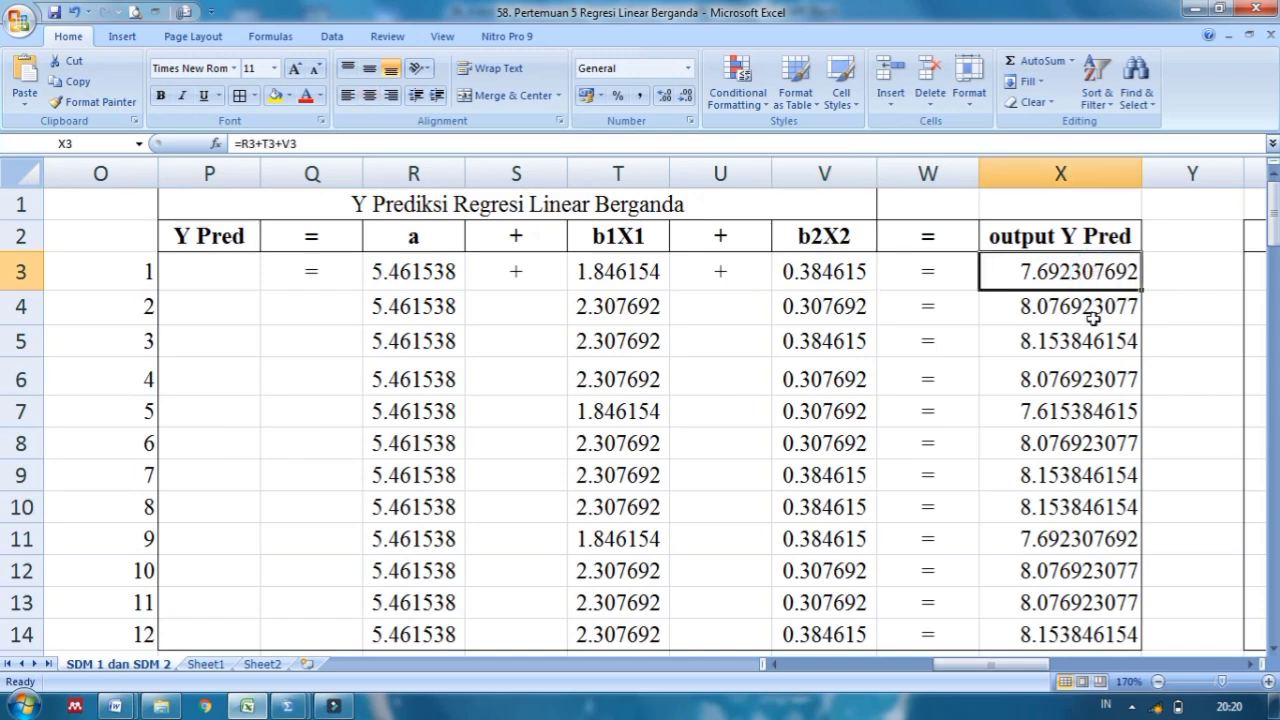
drag(1118, 272, 1121, 622)
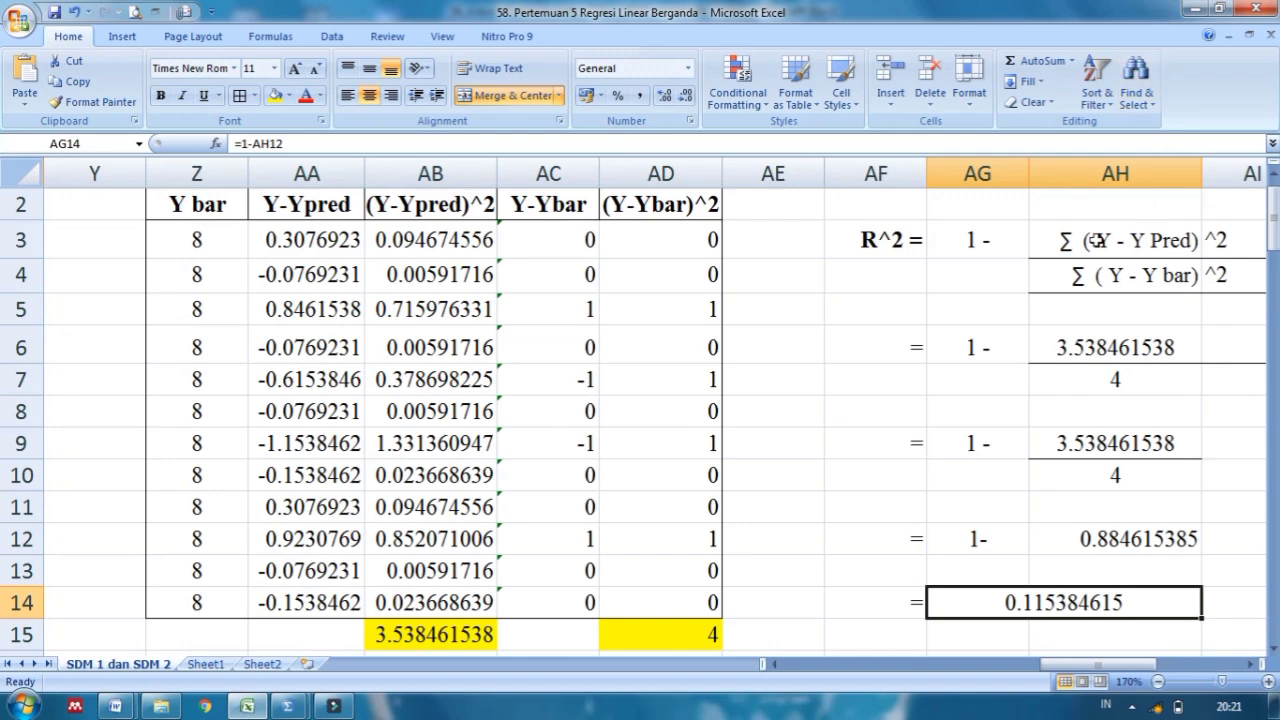
Step: Inspect the R^2 formulas in AH12 and AG14, and relate the R^2 result to the TOL calculation starting at AL3
click(1031, 537)
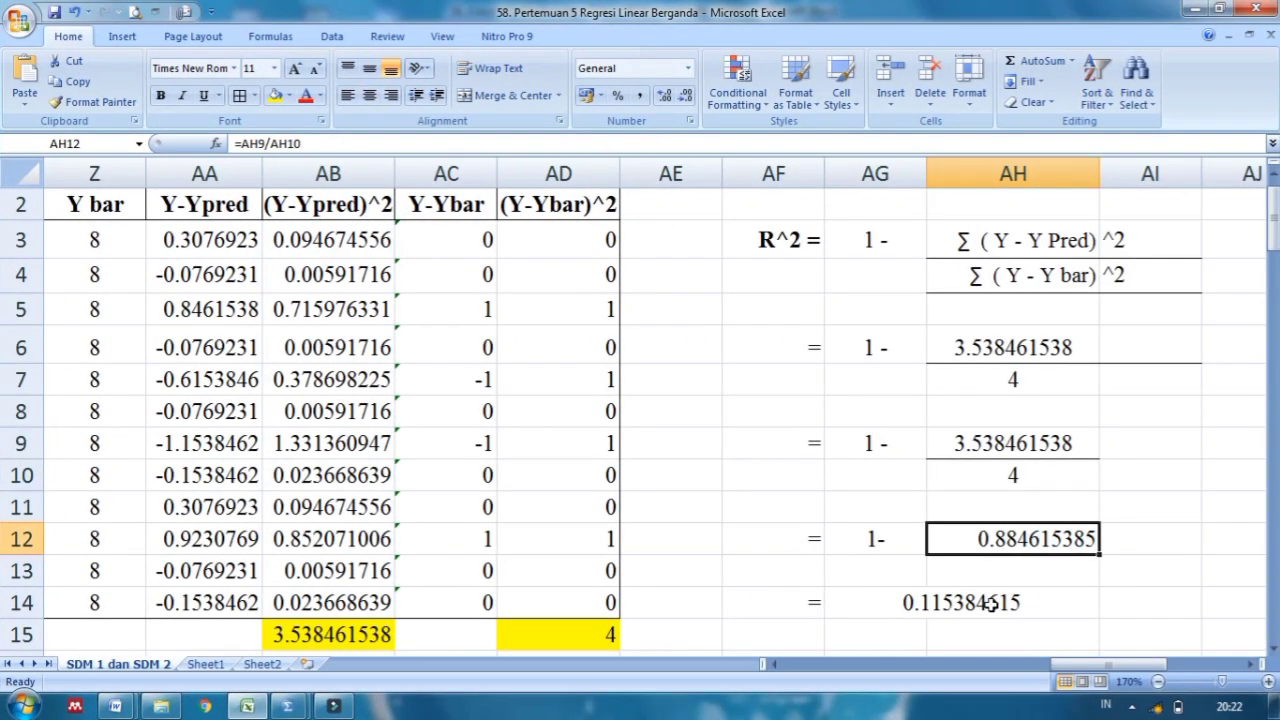
click(991, 605)
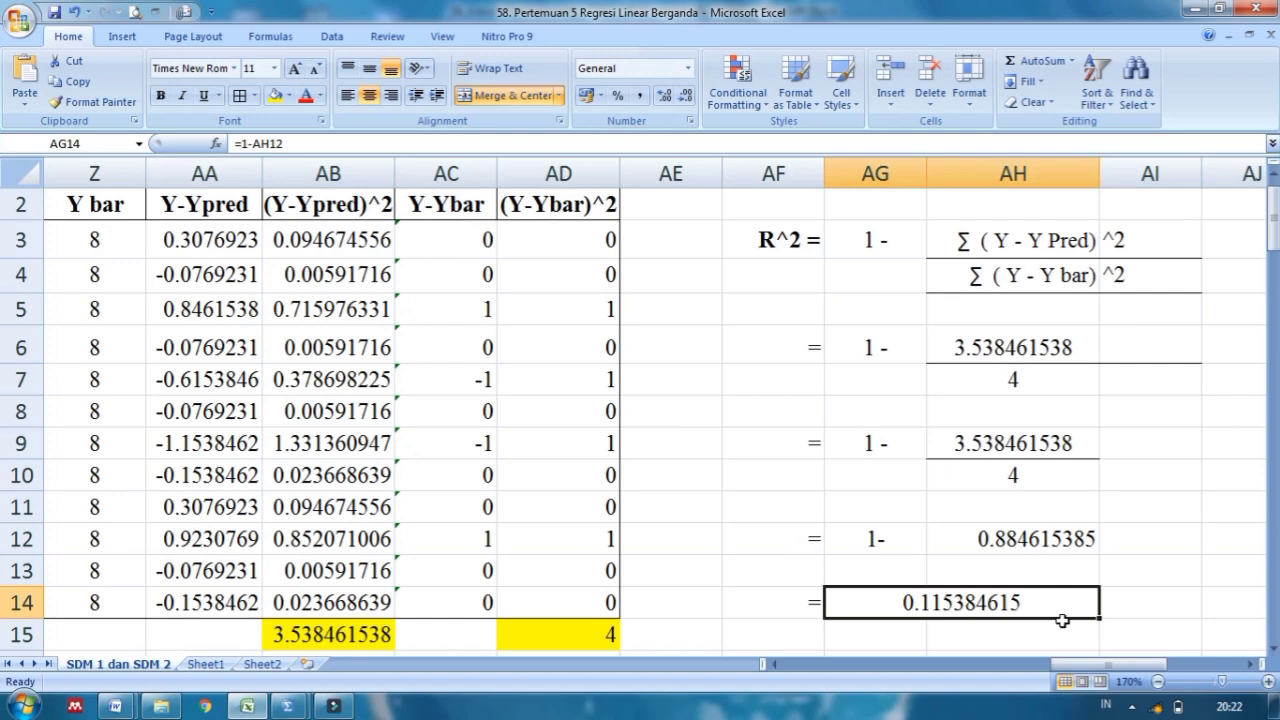
click(1252, 664)
click(1252, 664)
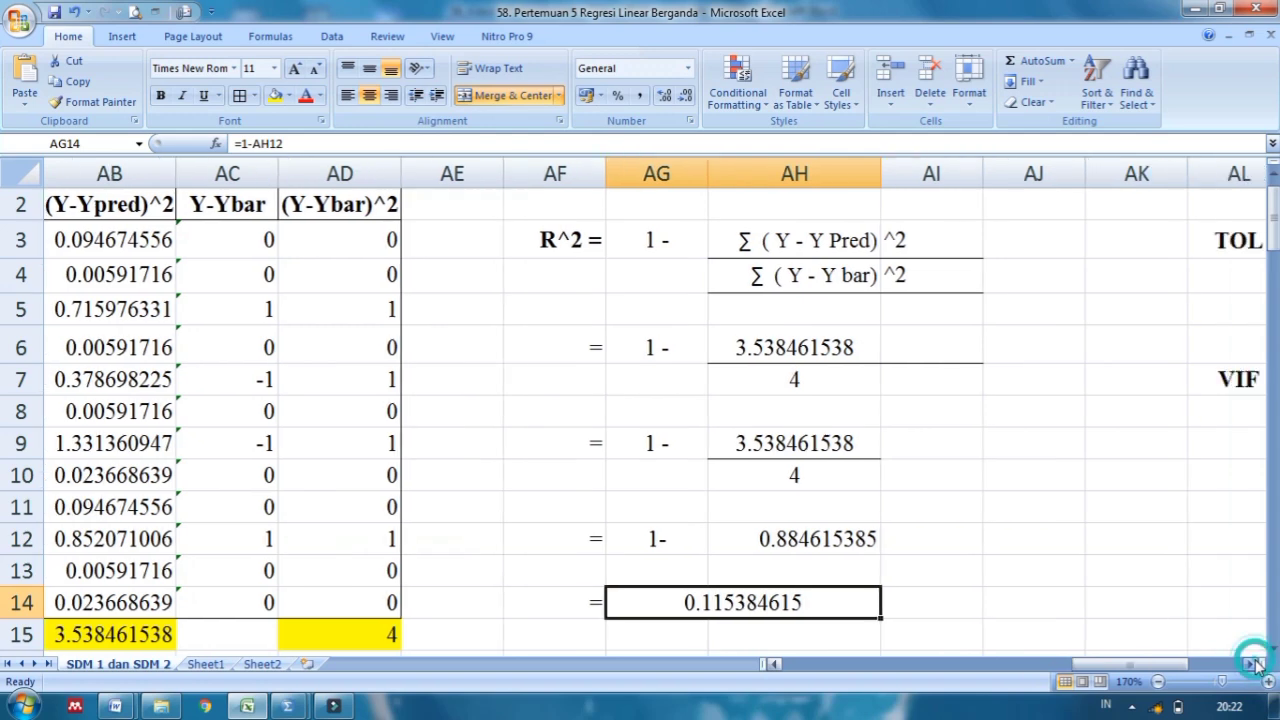
click(1252, 664)
click(1252, 664)
click(1252, 664)
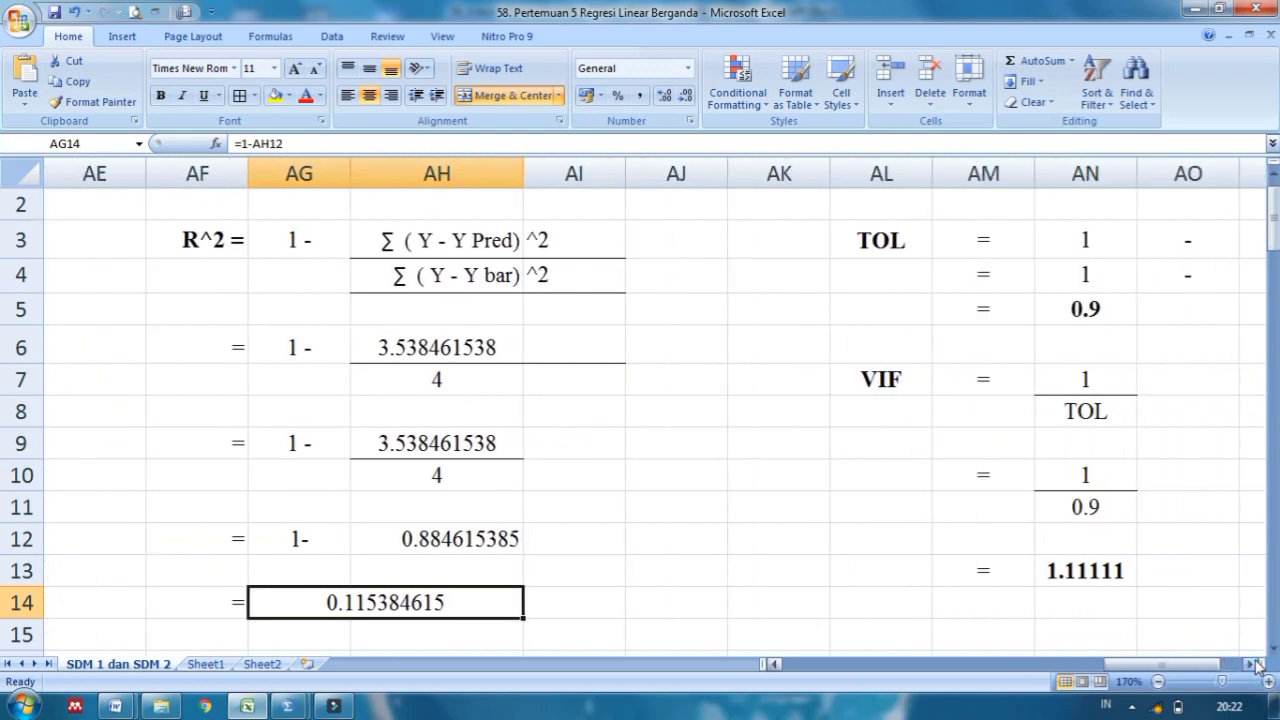
click(1252, 664)
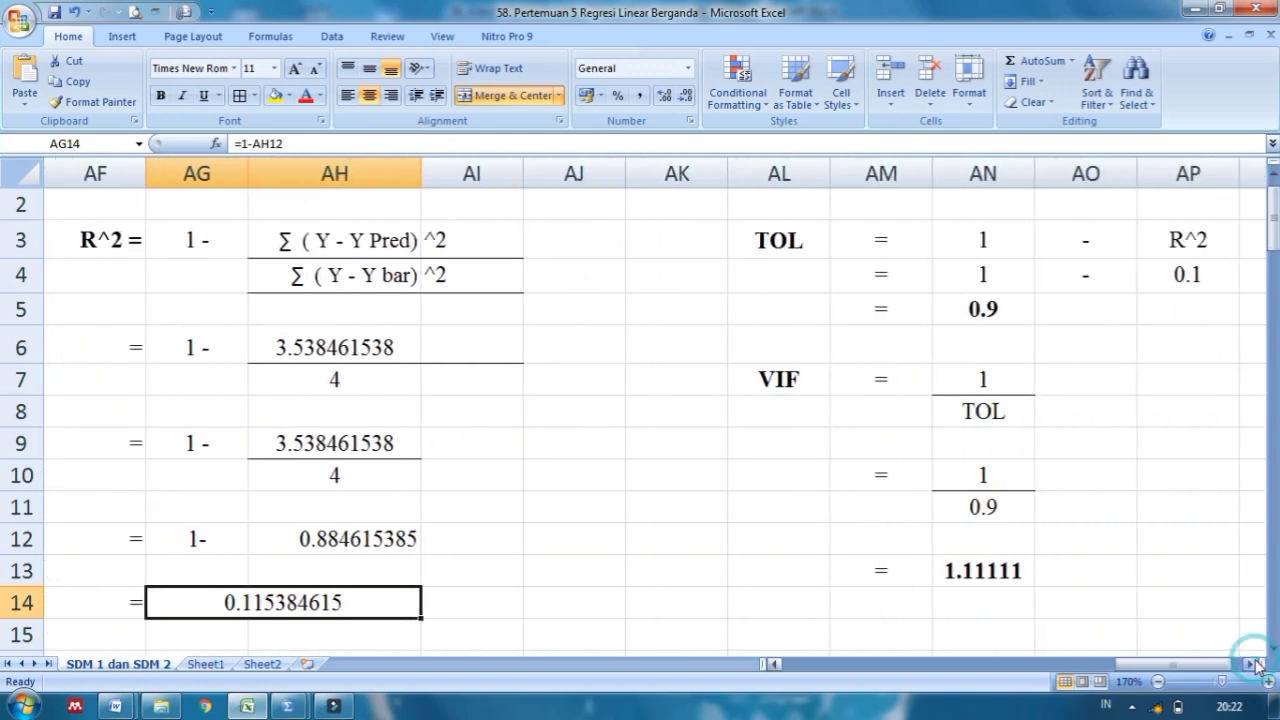
click(792, 240)
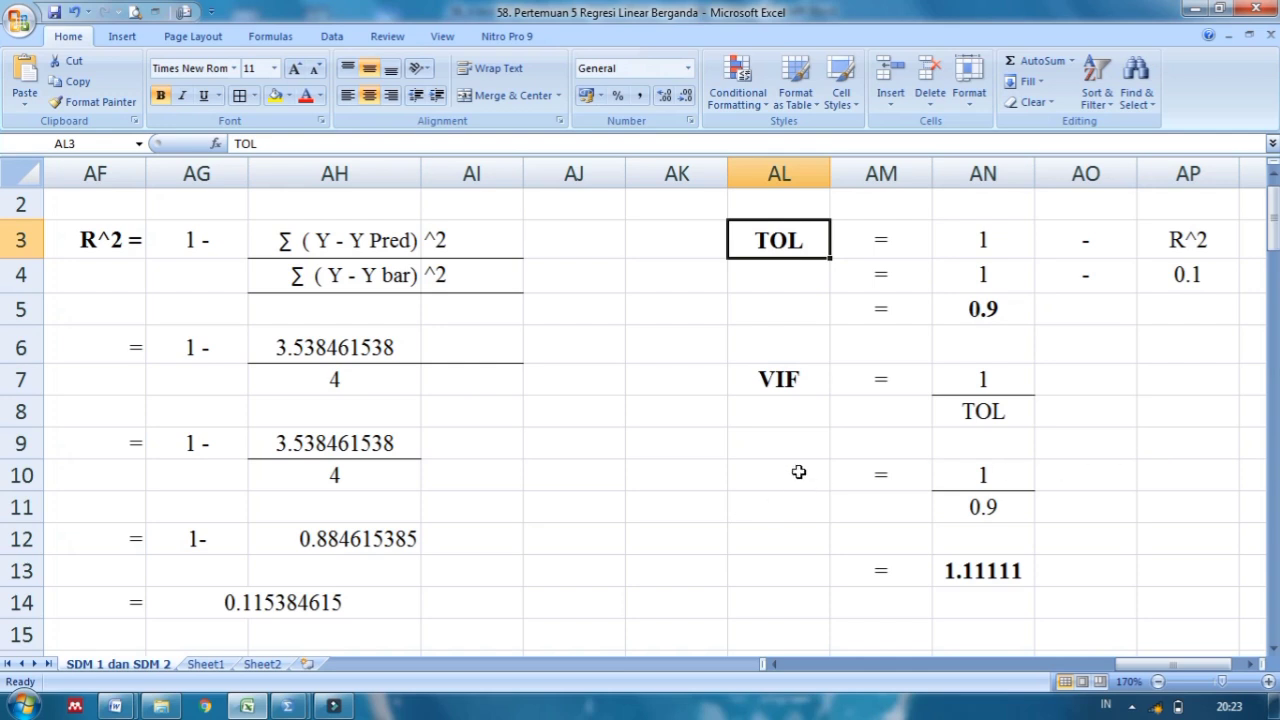
click(269, 612)
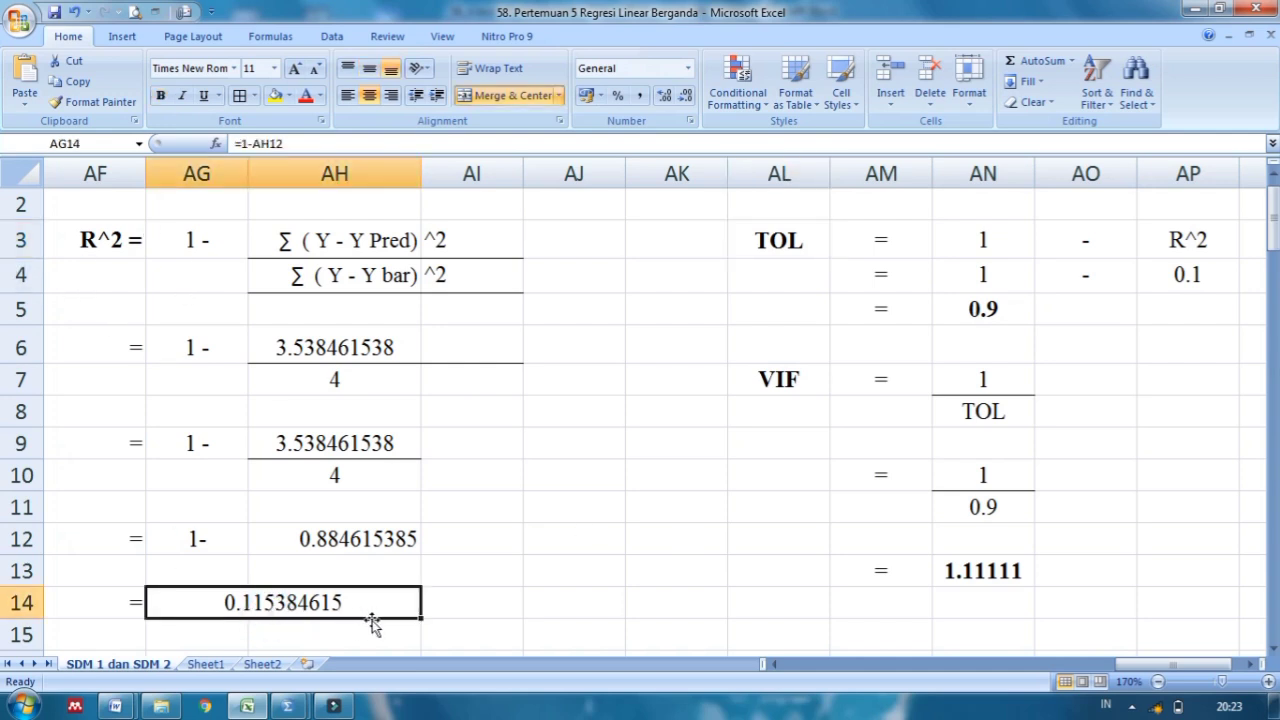
Step: Inspect the TOL calculation in AN3:AP5, from 1 minus R^2 through to the result formula in AN5
click(966, 249)
click(1176, 240)
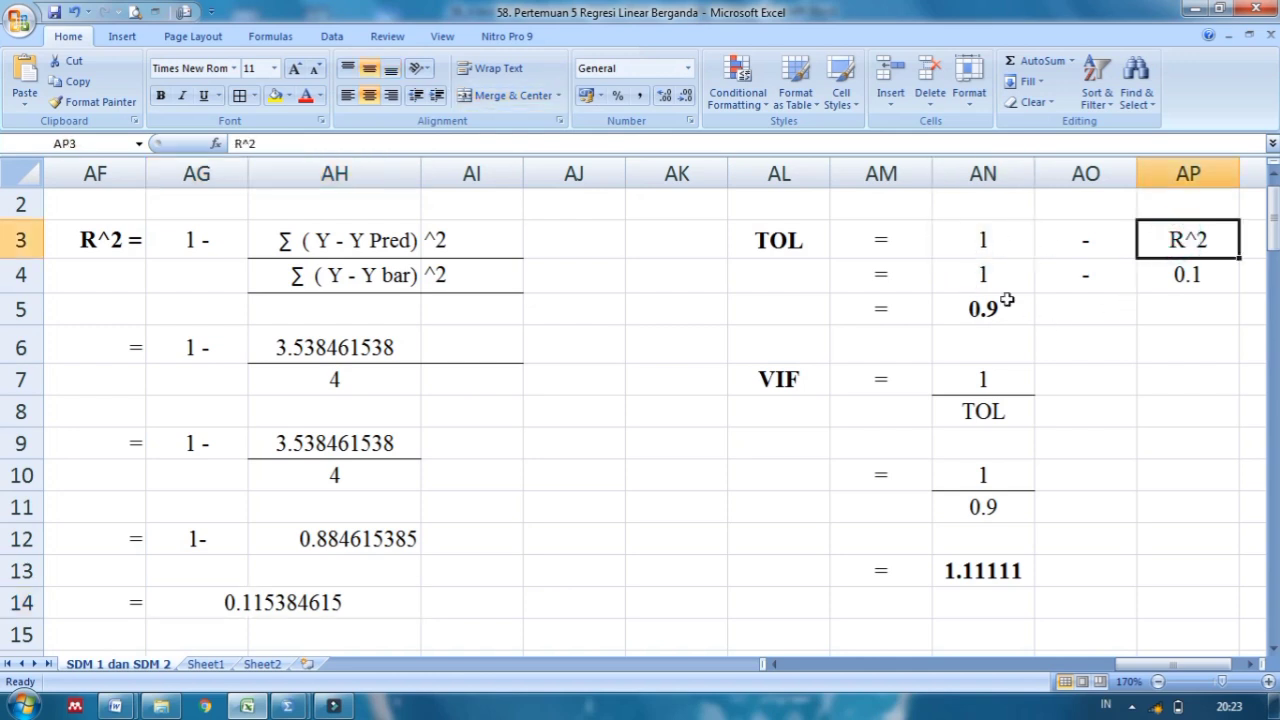
click(985, 277)
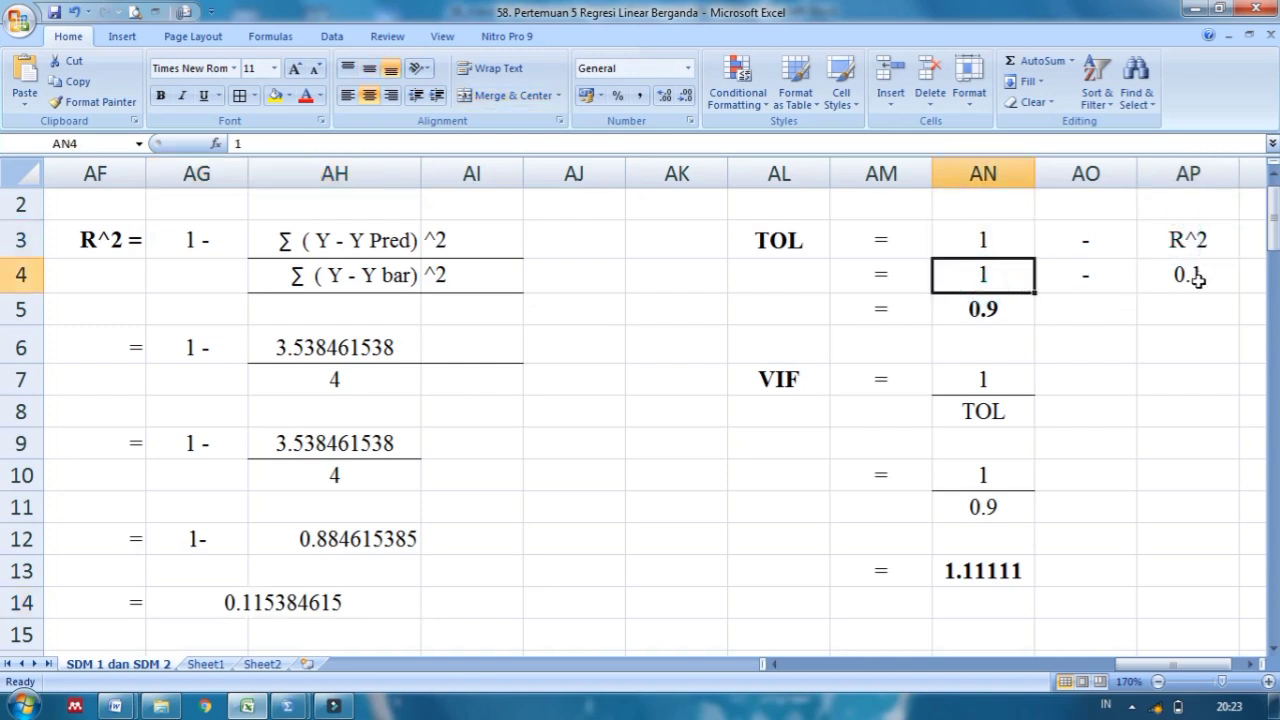
click(1198, 276)
click(985, 310)
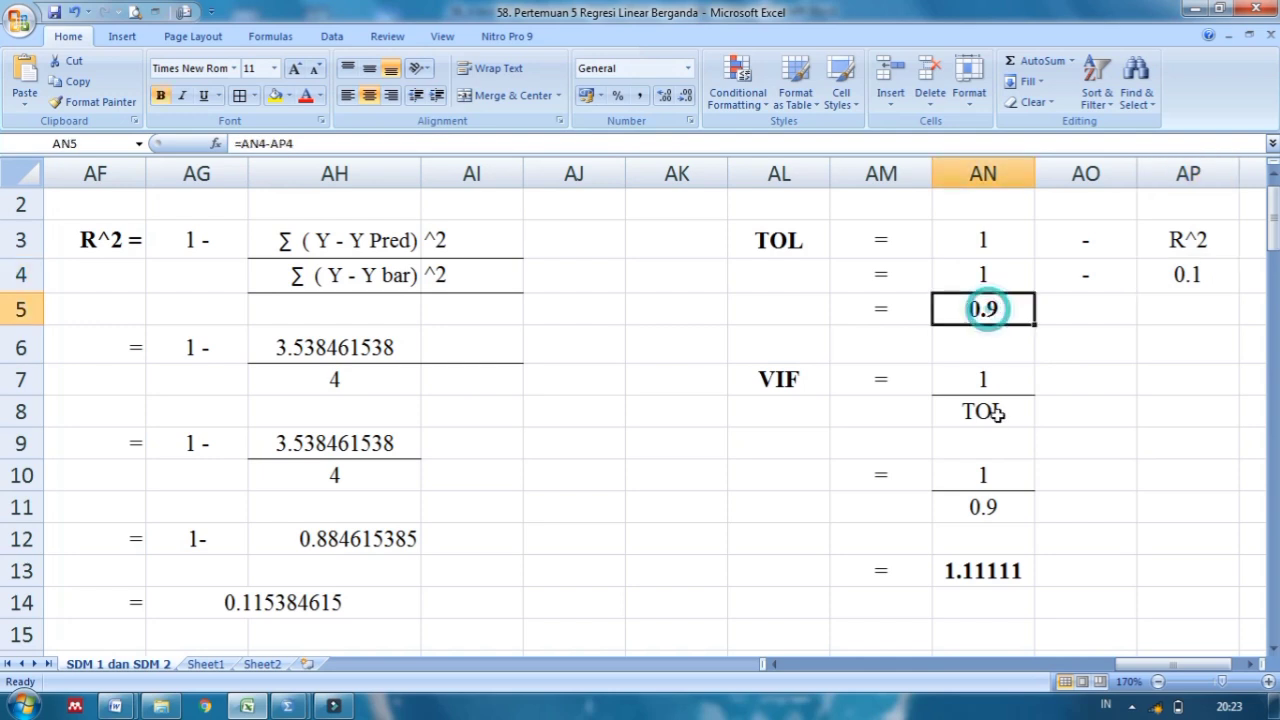
Step: Inspect the VIF calculation in AN7:AN13, from 1 divided by TOL through the AN11 reference to the result formula in AN13
click(773, 381)
click(985, 382)
click(983, 412)
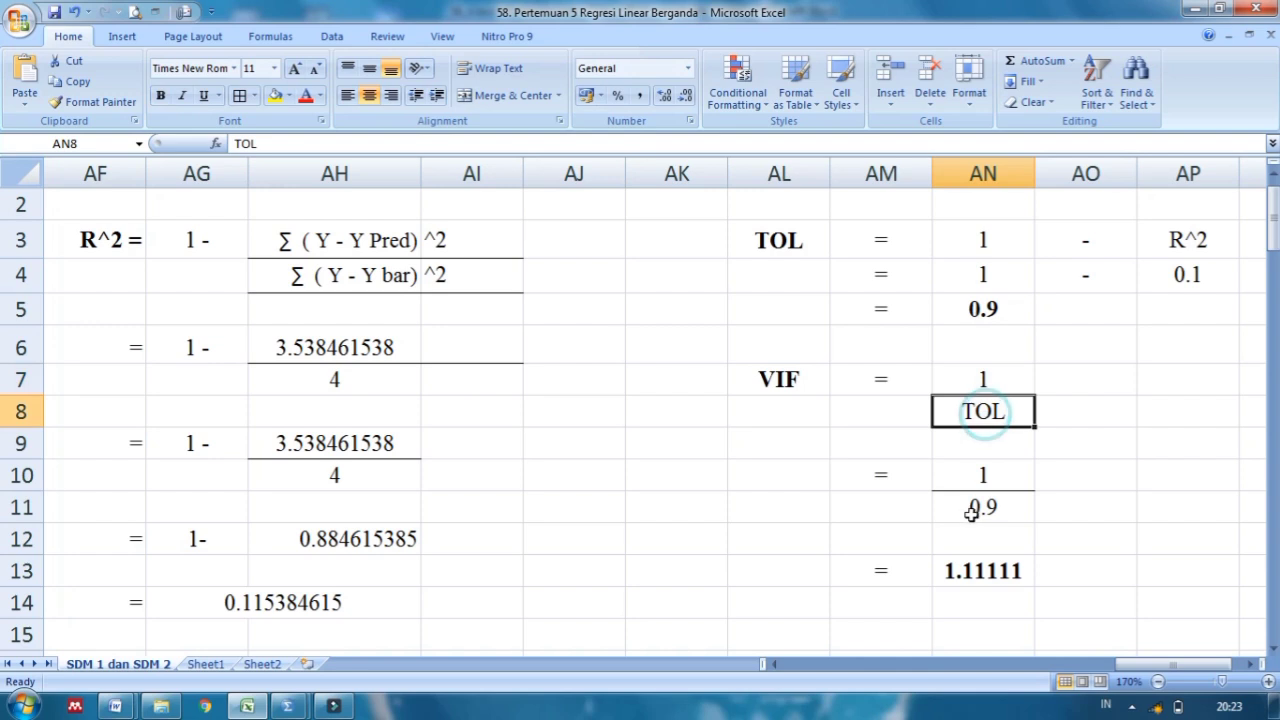
click(972, 476)
click(985, 511)
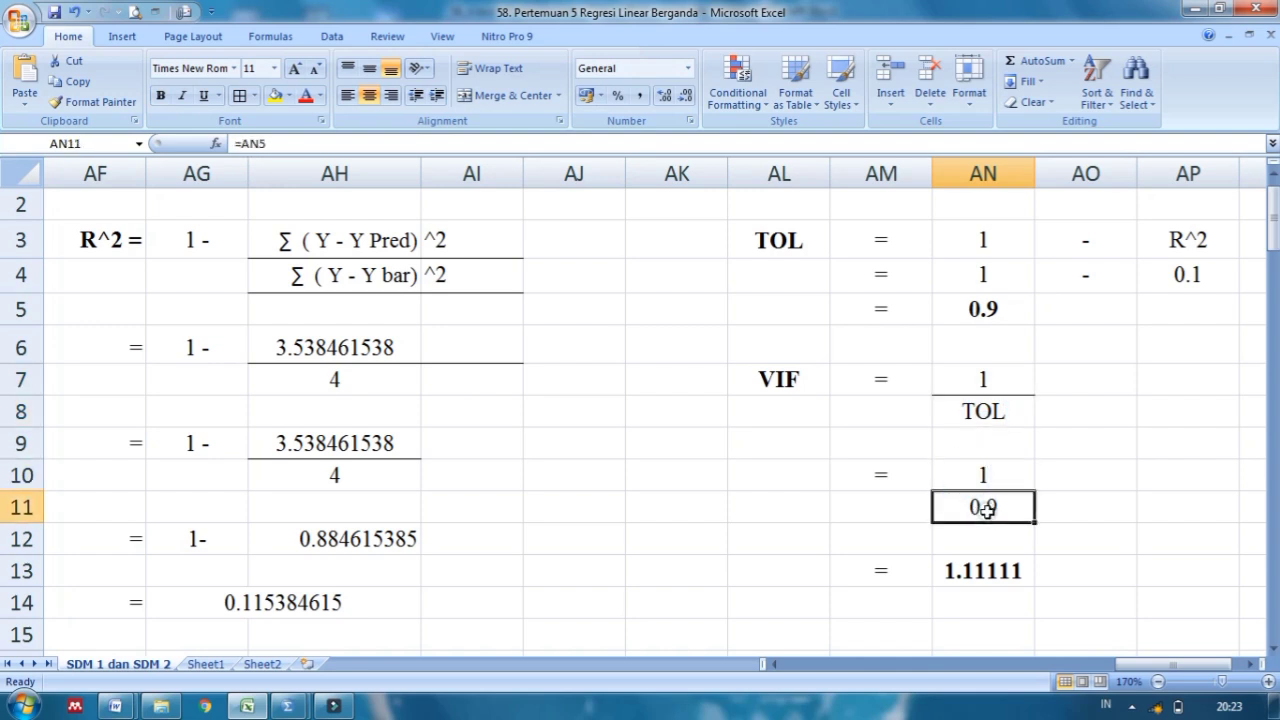
click(981, 572)
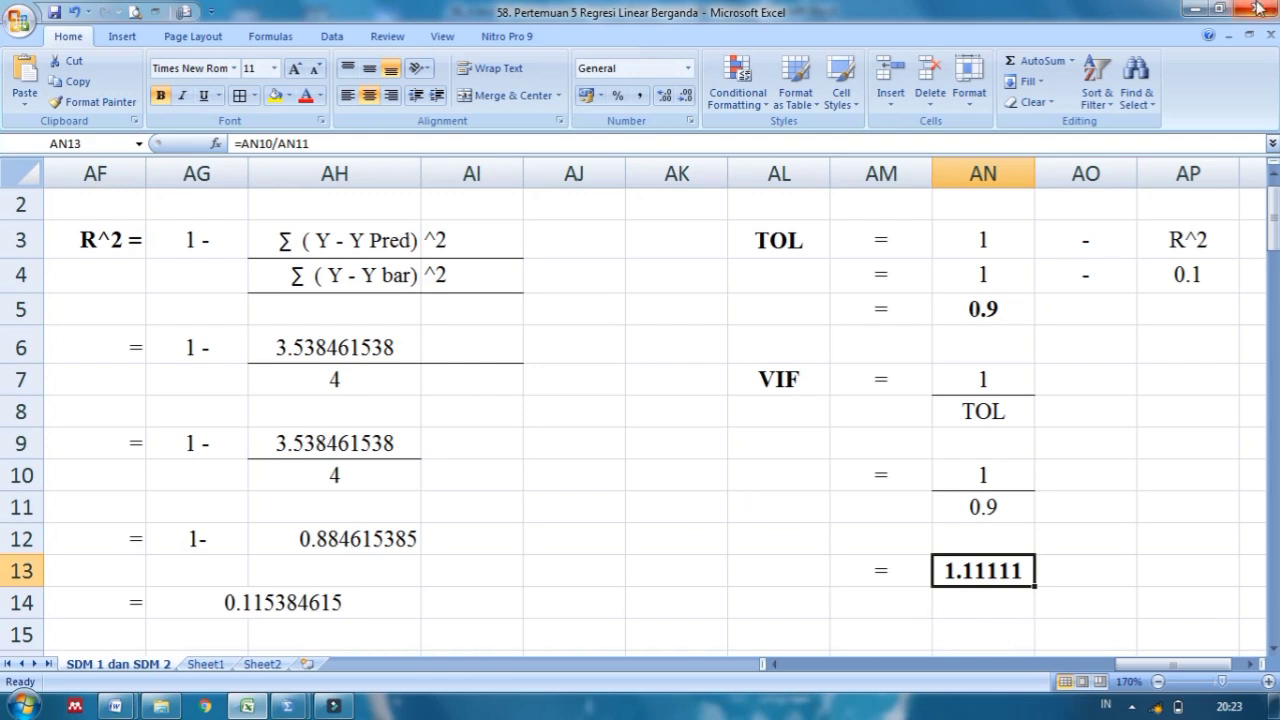
Step: Switch to Document1 in Word and bring up the Tolerance and VIF columns of the Coefficients table to compare with the Excel results
mouse_move(115, 705)
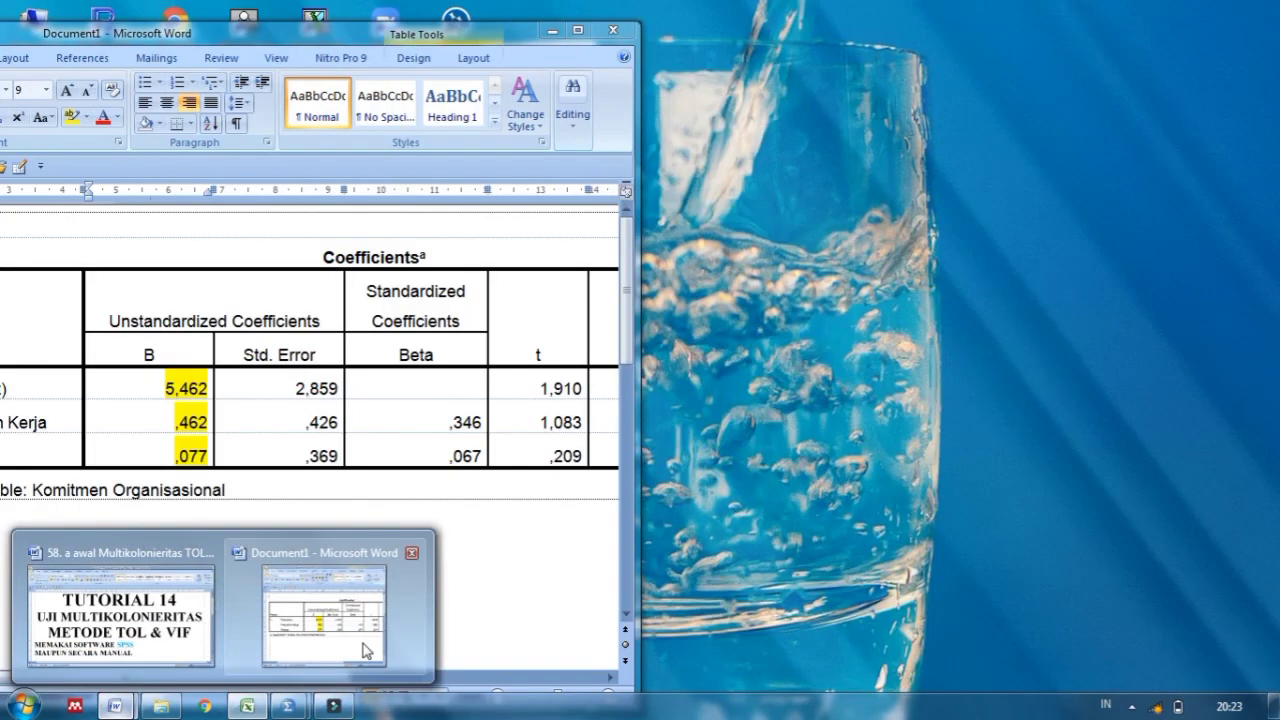
click(362, 636)
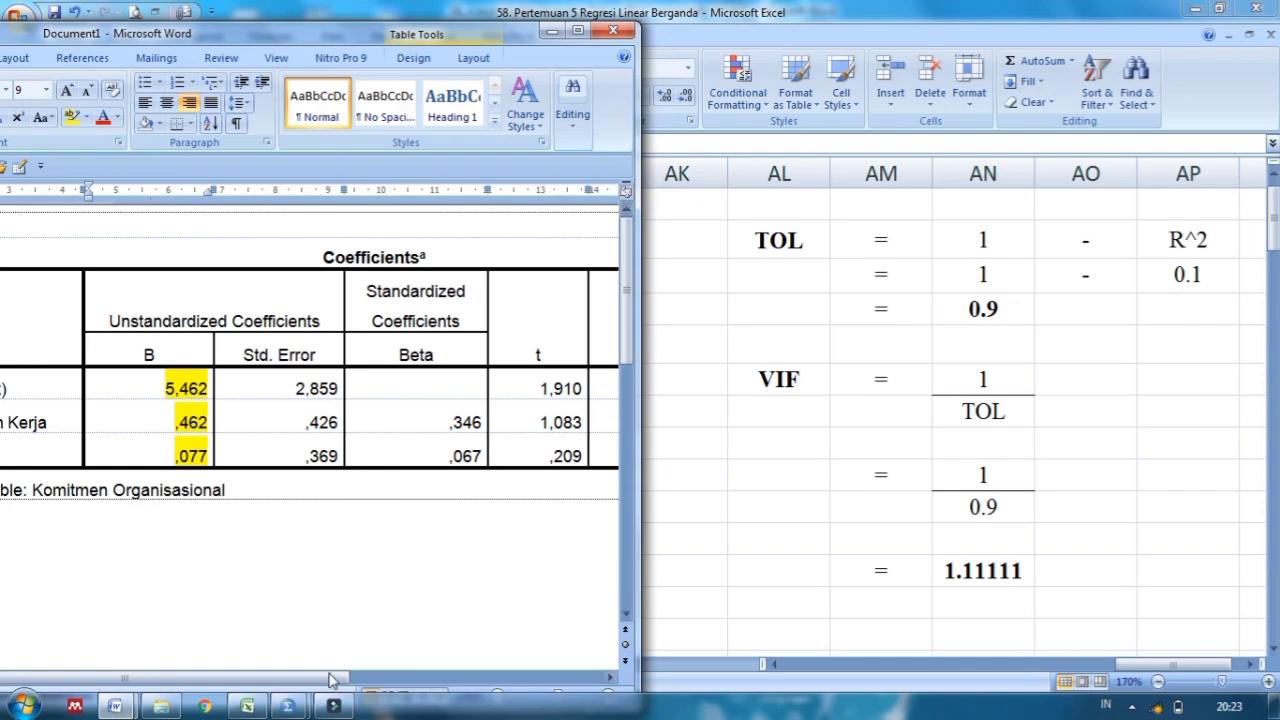
drag(348, 680, 575, 676)
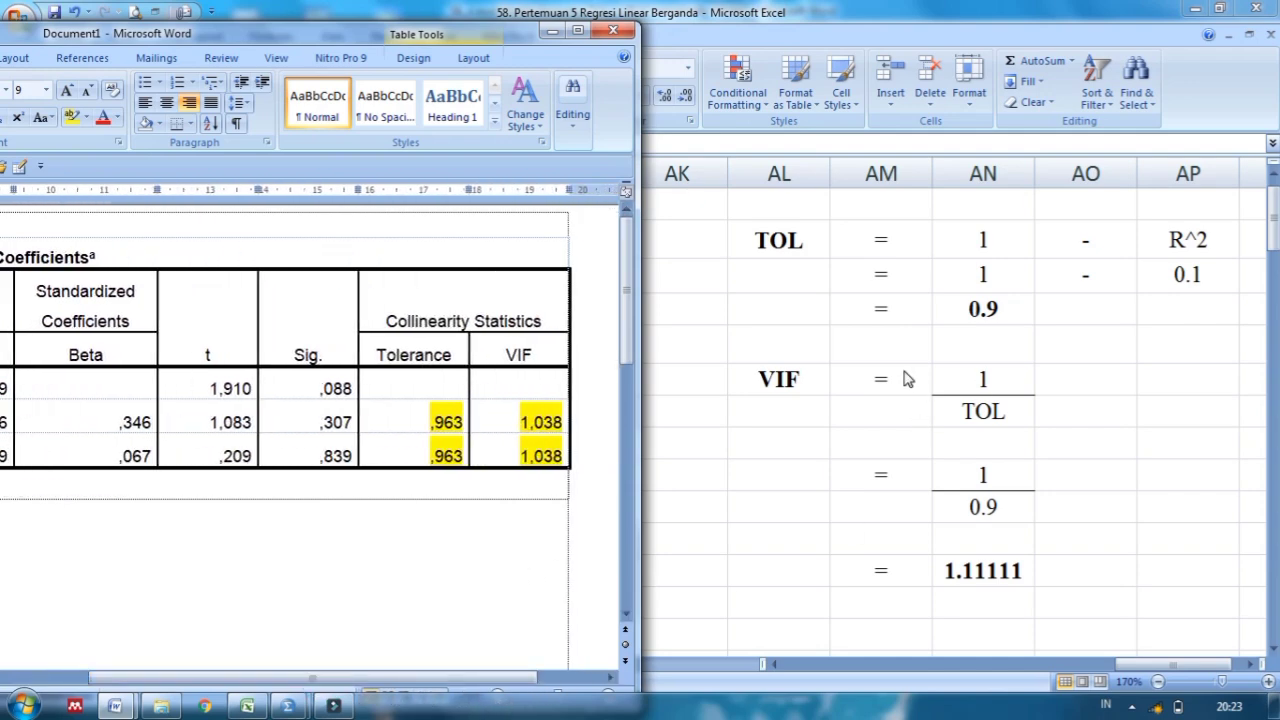